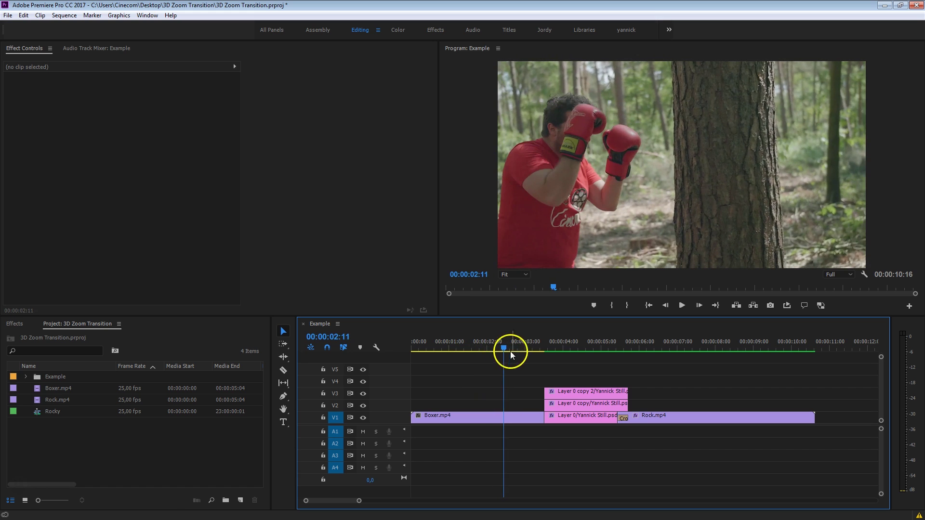
# - Play the Example sequence to review the boxing clip leading through the 3D zoom into the rock clip
pyautogui.press('space')
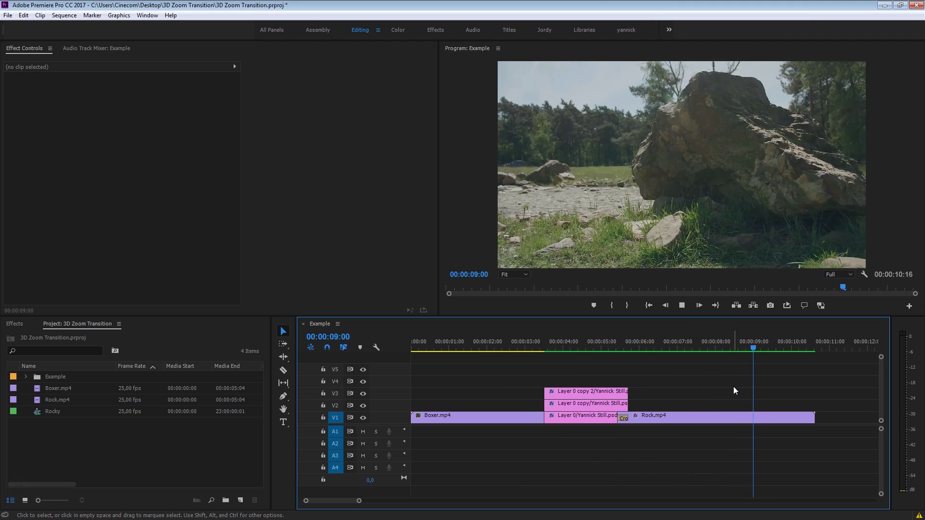
pyautogui.press('space')
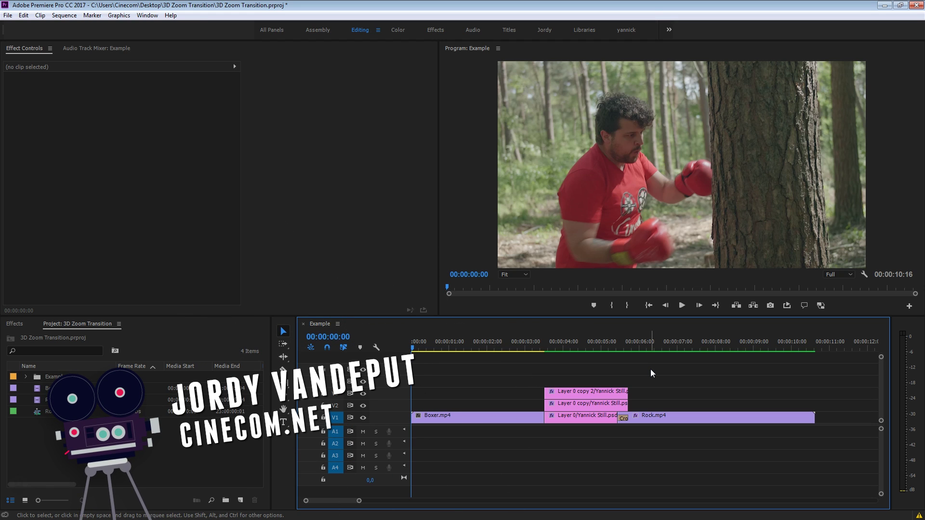
pyautogui.press('space')
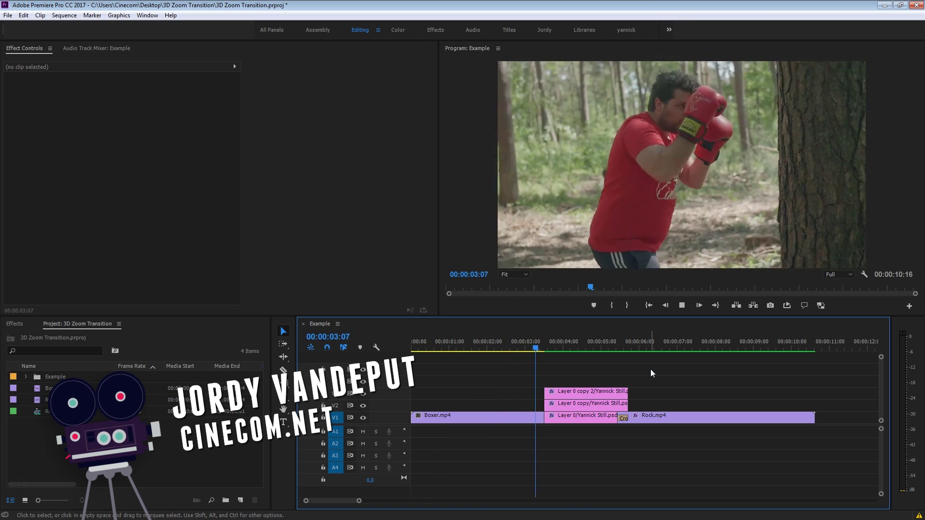
pyautogui.press('space')
pyautogui.press('space')
# - Scrub and replay the zoom transition over the layered still images between the boxing and rock clips
pyautogui.click(616, 348)
pyautogui.moveTo(616, 348)
pyautogui.mouseDown()
pyautogui.moveTo(587, 352)
pyautogui.moveTo(607, 353)
pyautogui.mouseUp()
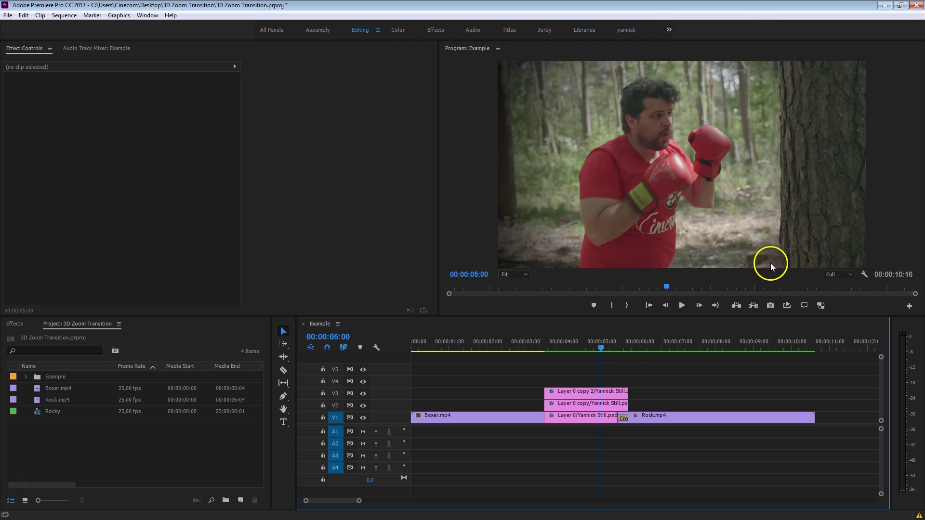
pyautogui.click(606, 351)
pyautogui.press('space')
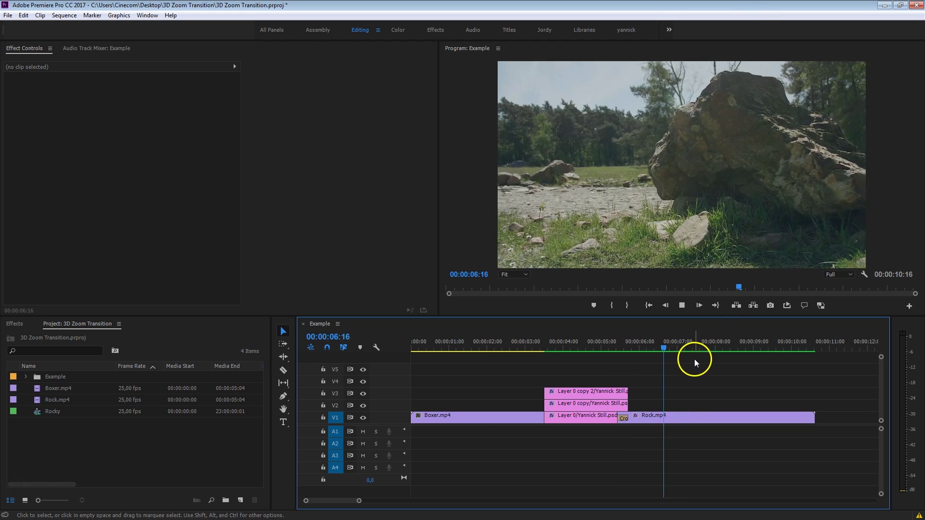
pyautogui.press('space')
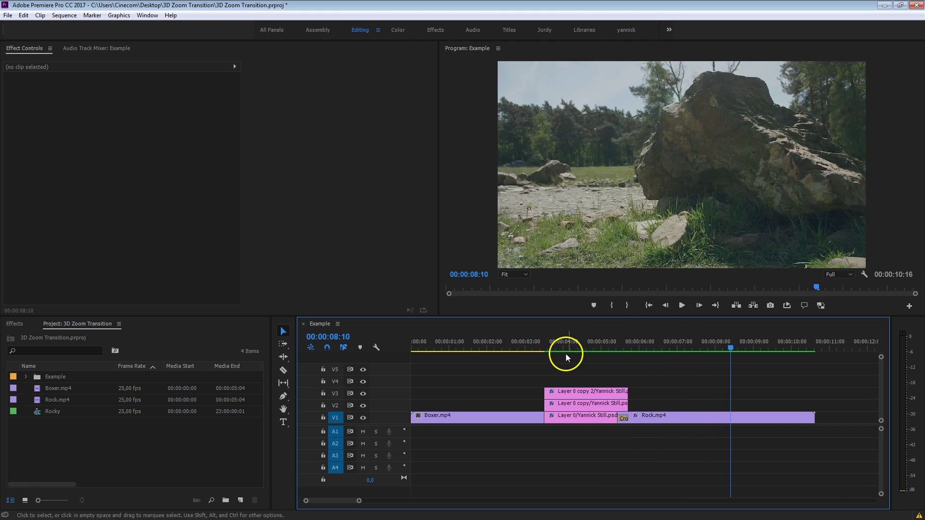
pyautogui.click(565, 354)
pyautogui.press('space')
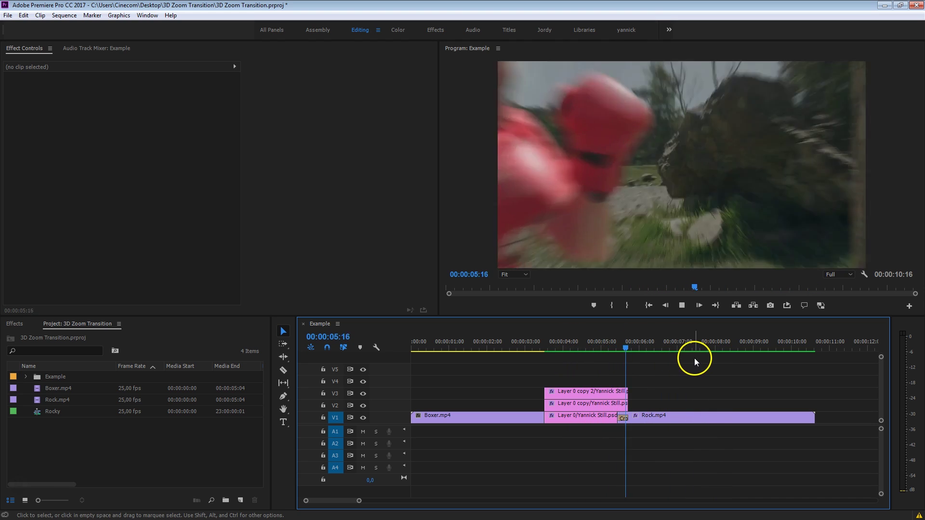
pyautogui.press('space')
# - Create a new sequence with the DSLR 1080p25 preset, named with the boxer's first name followed by "Boxing"
pyautogui.click(239, 500)
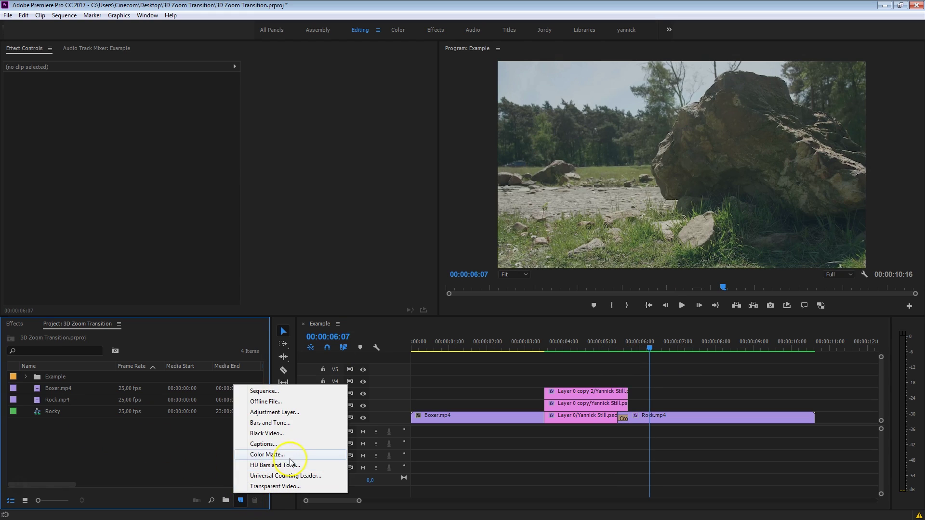
pyautogui.click(288, 391)
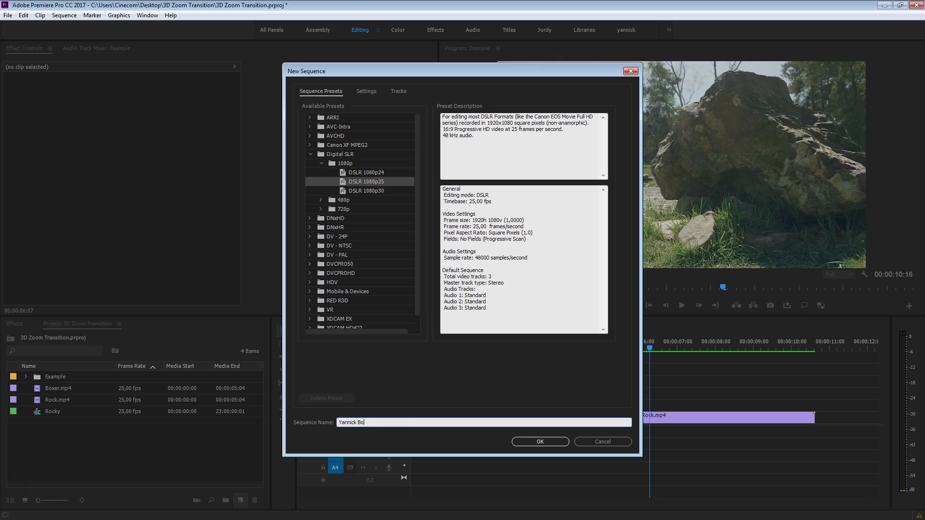
pyautogui.press('Return')
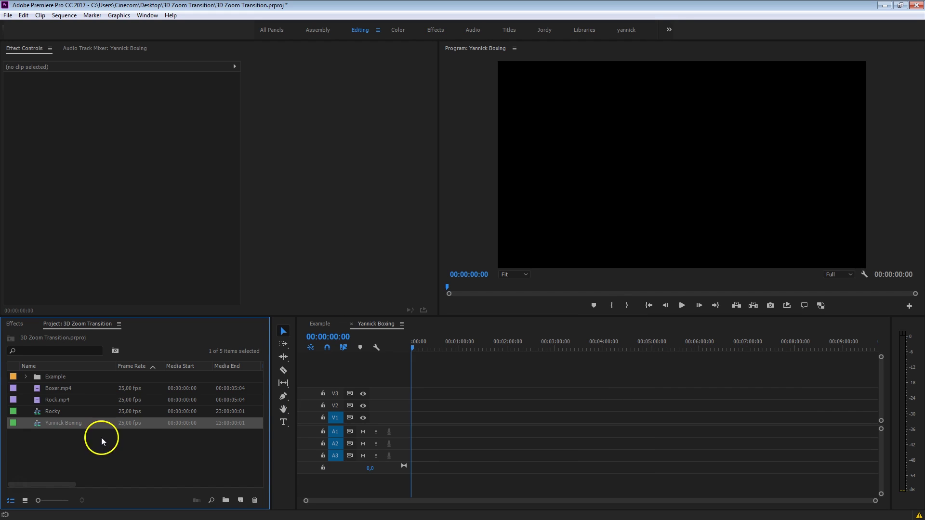
# - Place Boxer.mp4 at the start of video track V1 in the new sequence
pyautogui.moveTo(51, 388); pyautogui.dragTo(417, 417)
pyautogui.press('=')
pyautogui.press('=')
pyautogui.press('=')
pyautogui.press('=')
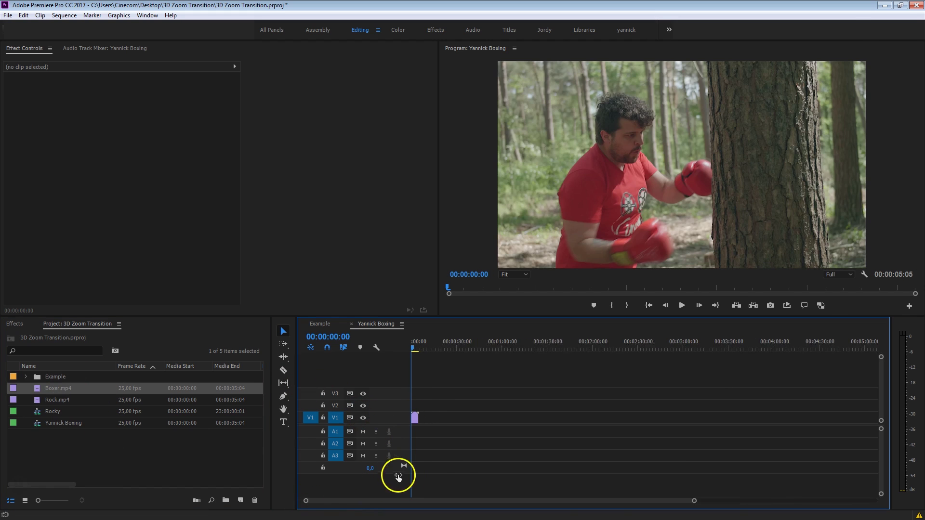
# - Find the frame at 00:00:03:09 in the Boxer.mp4 clip, park the playhead there and select the clip
pyautogui.press('space')
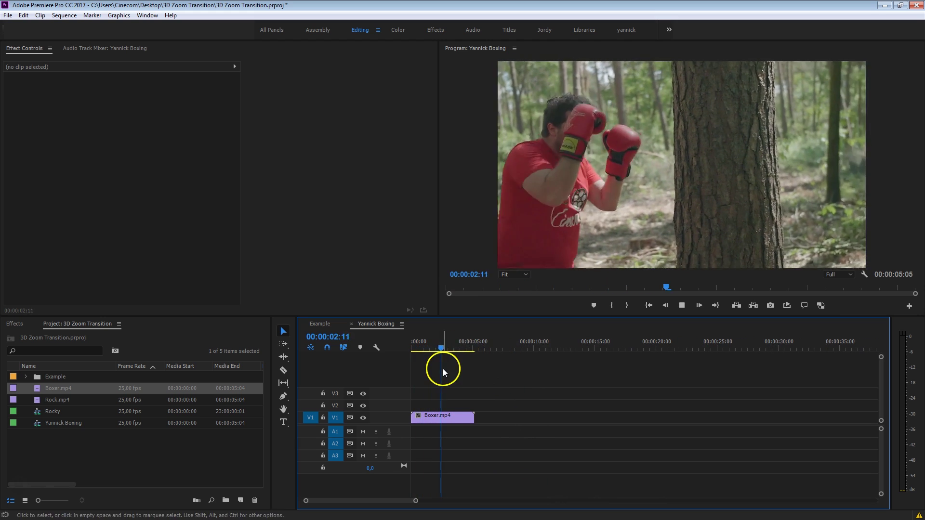
pyautogui.press('space')
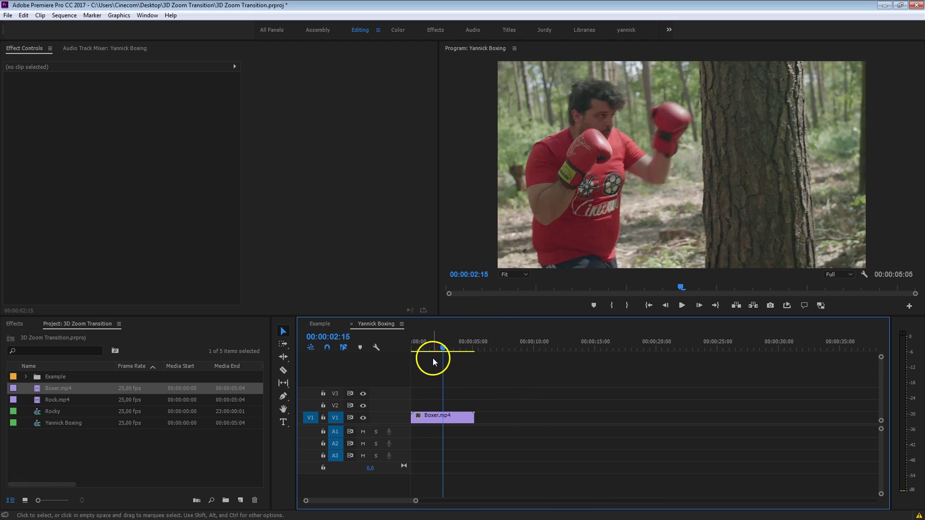
pyautogui.moveTo(445, 347); pyautogui.dragTo(454, 349)
pyautogui.click(757, 143)
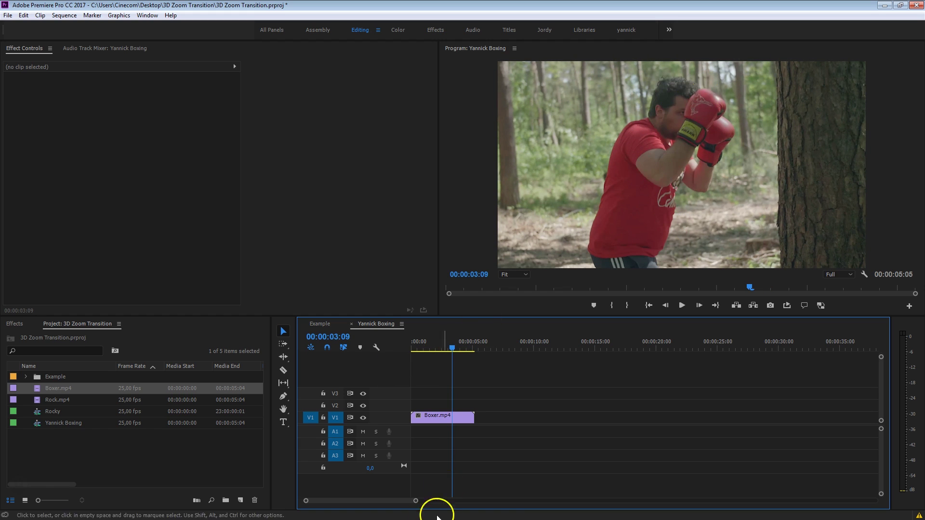
pyautogui.moveTo(306, 501); pyautogui.dragTo(322, 502)
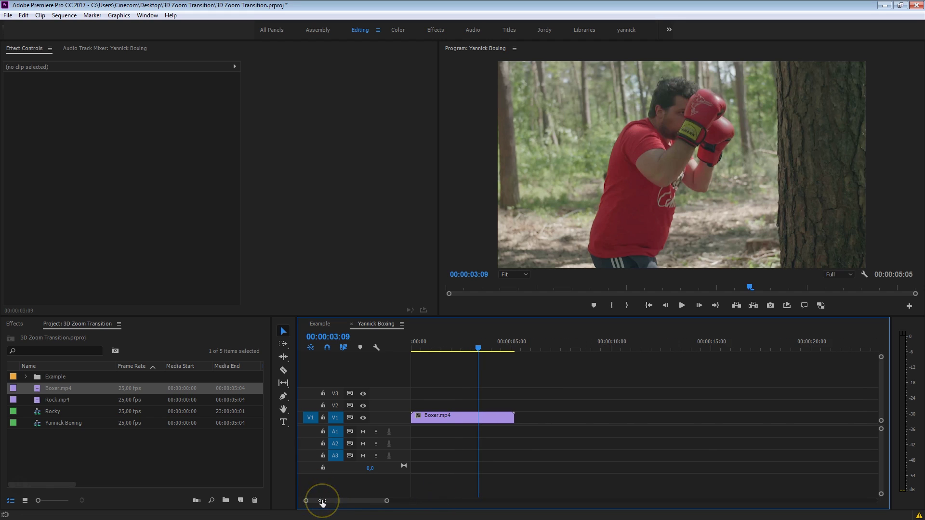
pyautogui.click(475, 418)
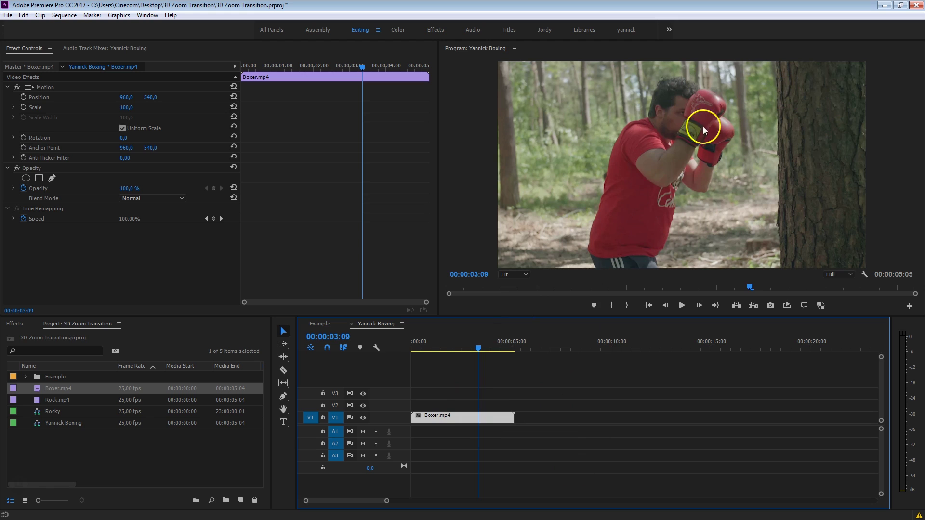
# - Start a still-frame export of the current frame and set its destination to the 3D Zoom Transition folder on the Desktop
pyautogui.click(770, 307)
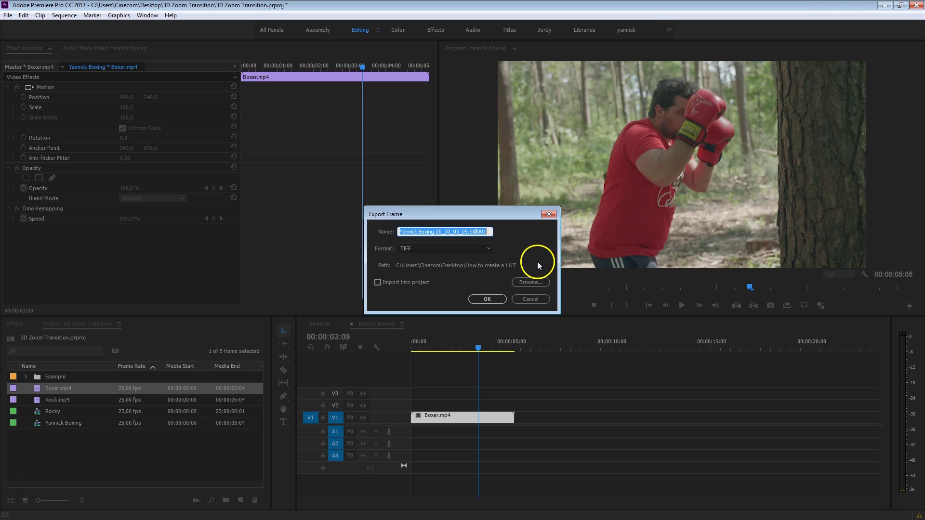
pyautogui.click(525, 281)
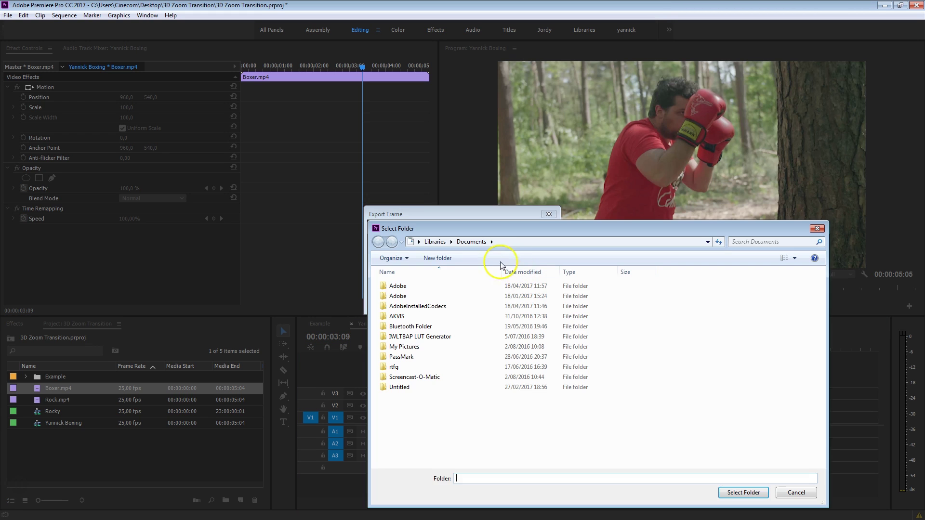
pyautogui.click(418, 241)
pyautogui.click(435, 252)
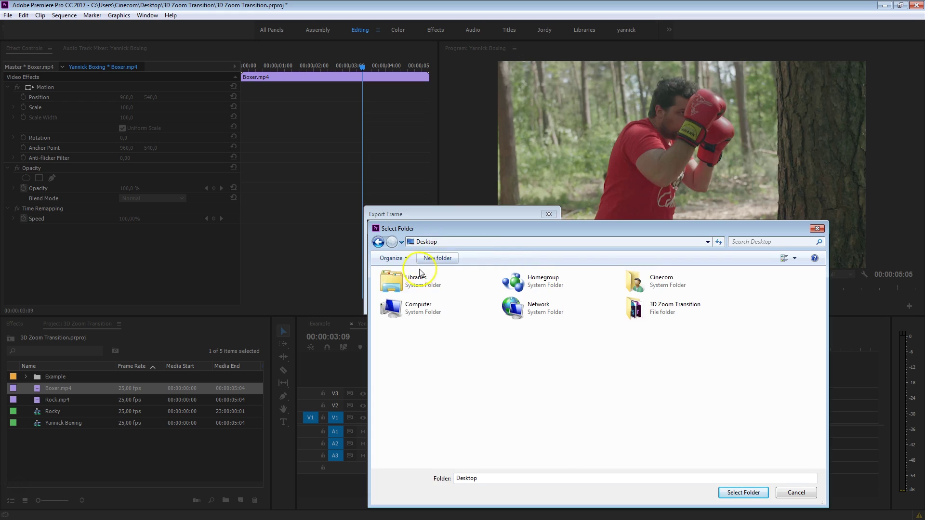
pyautogui.doubleClick(690, 308)
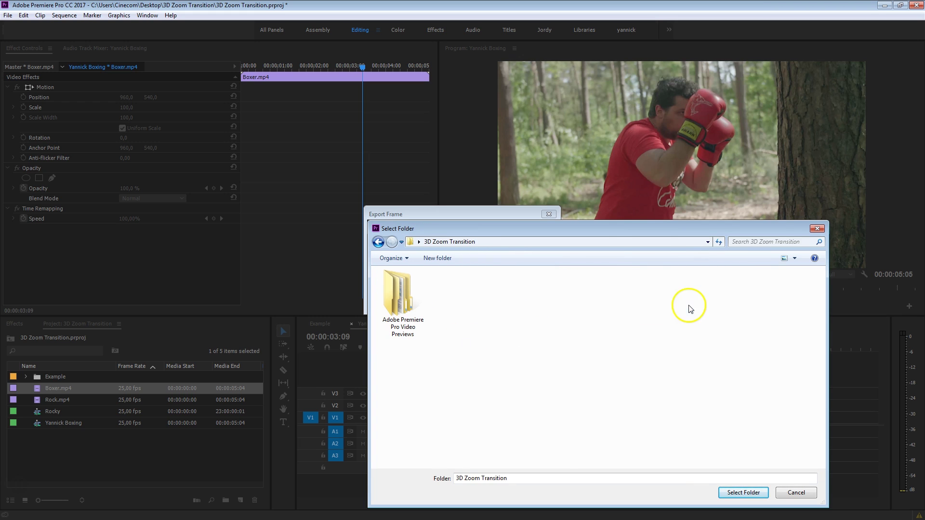
pyautogui.moveTo(624, 229); pyautogui.dragTo(461, 141)
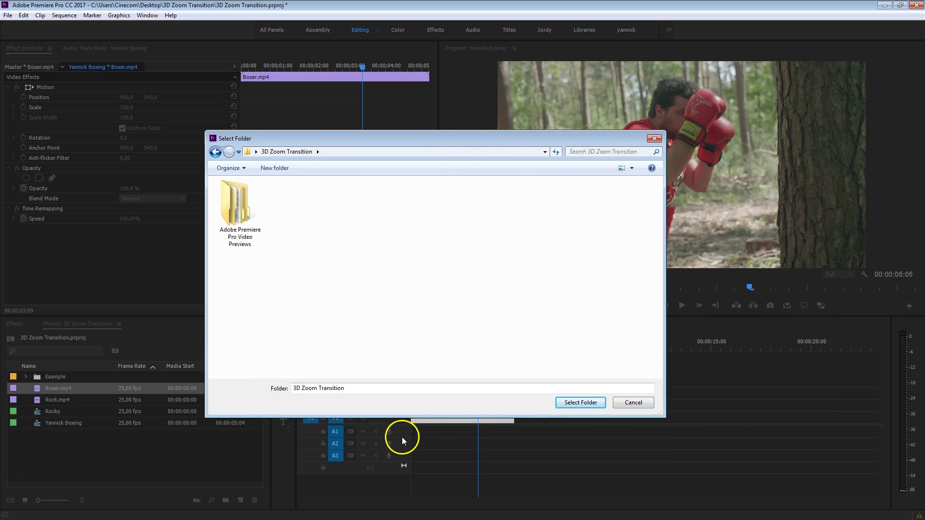
pyautogui.click(568, 402)
# - Name the exported still "Boxing Frame", set its format to JPEG and export it
pyautogui.click(475, 231)
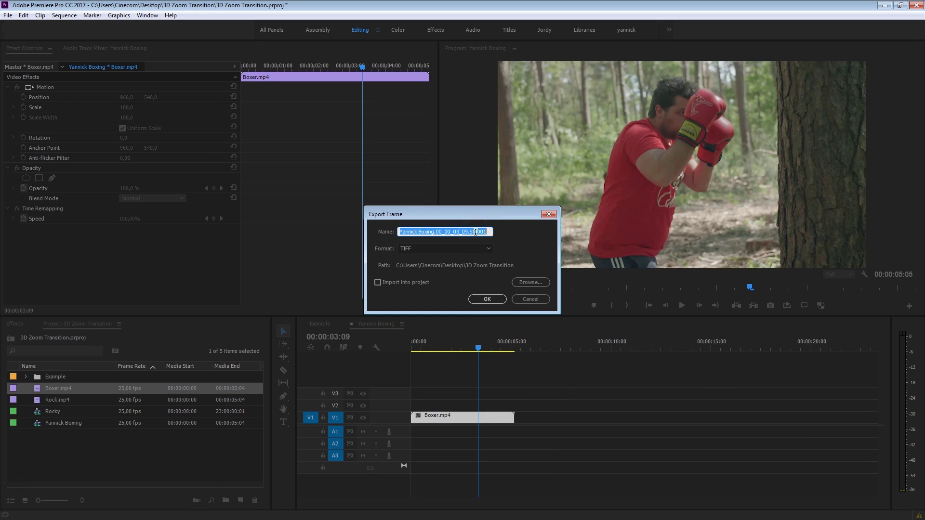
pyautogui.write('Boxing Frame')
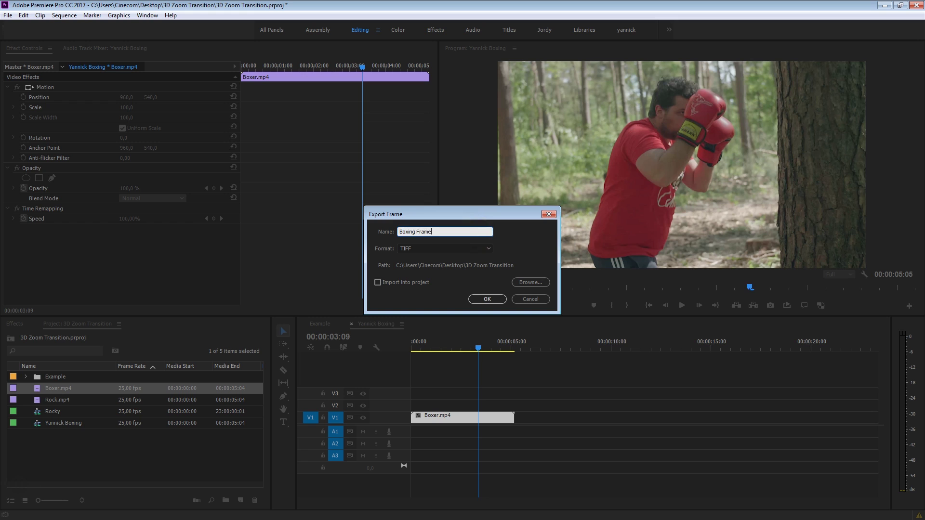
pyautogui.click(417, 249)
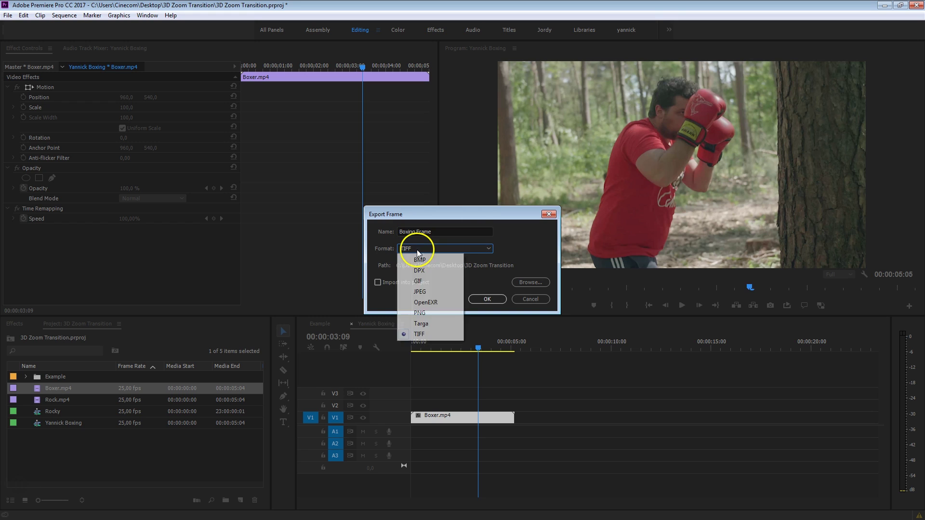
pyautogui.click(421, 292)
pyautogui.click(460, 250)
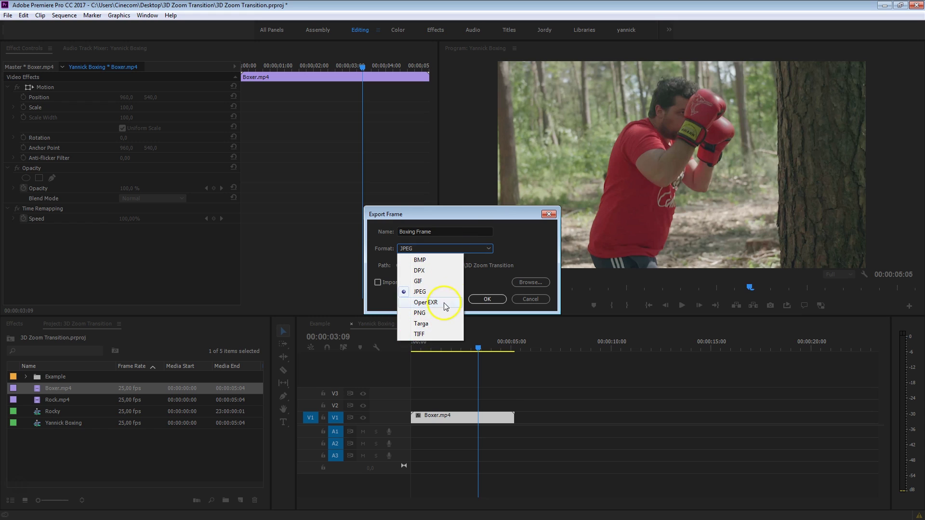
pyautogui.click(441, 292)
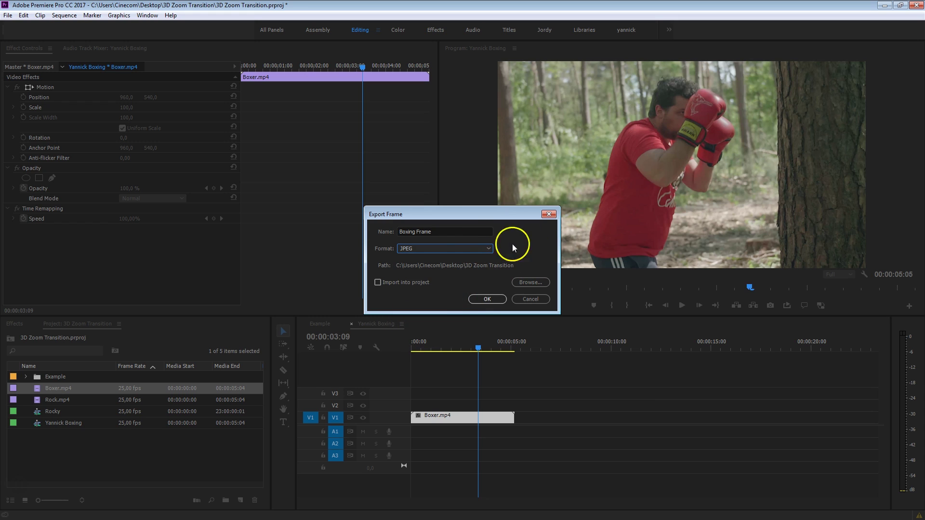
pyautogui.click(480, 298)
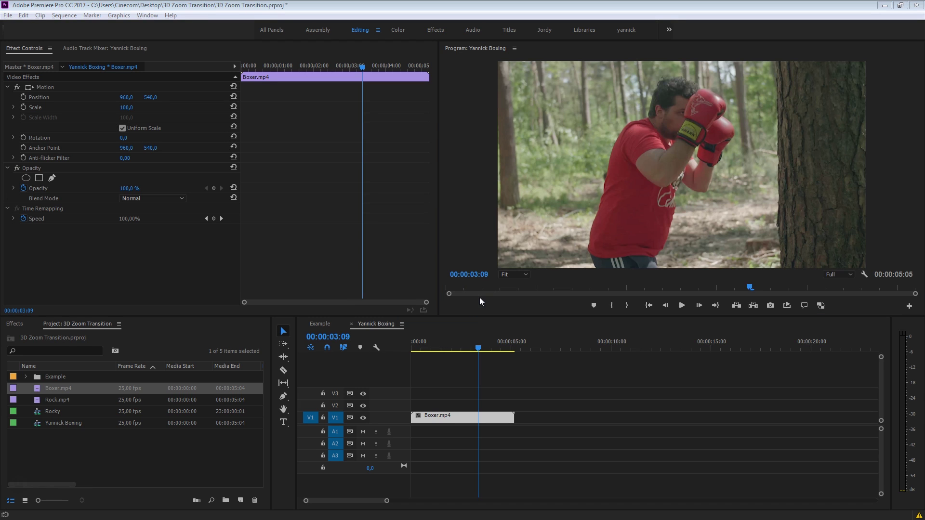
# - Switch to the 3D Zoom Transition folder and open Boxing Frame.jpg from it in Photoshop
pyautogui.hotkey('alt', 'Tab')
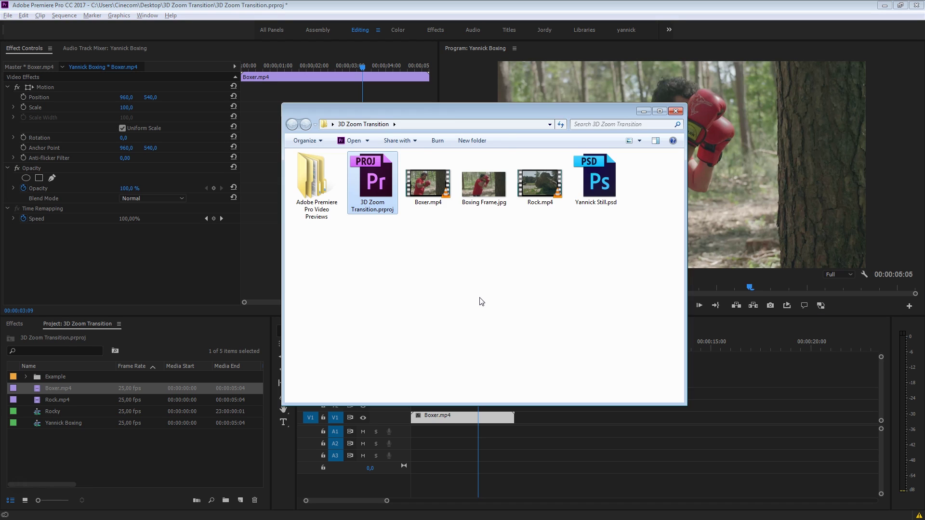
pyautogui.click(486, 200)
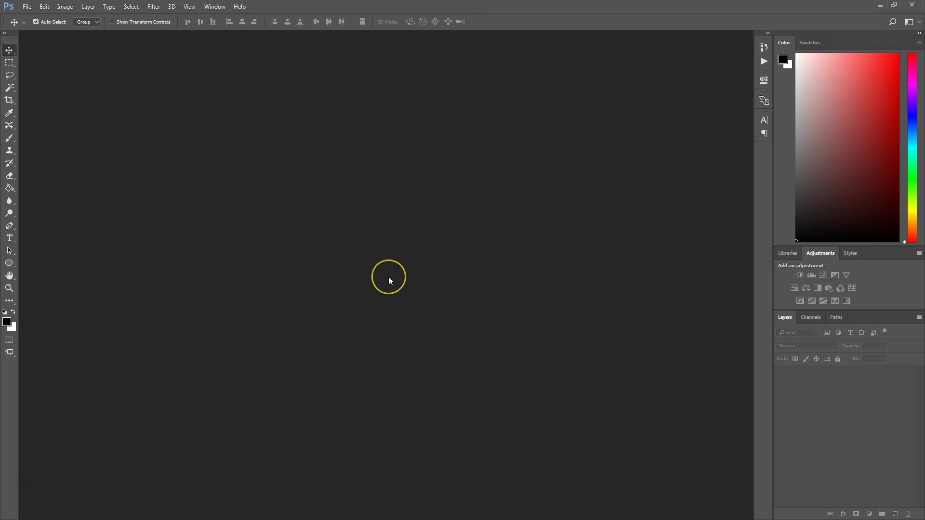
pyautogui.hotkey('alt', 'Tab')
pyautogui.moveTo(482, 185); pyautogui.dragTo(514, 91)
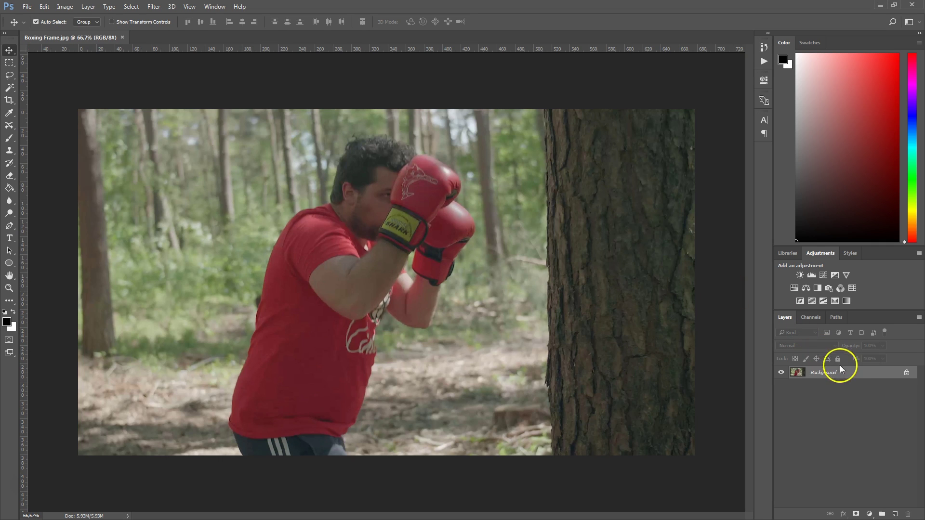
# - Convert the locked Background into a regular layer named Layer 0 and duplicate it twice
pyautogui.doubleClick(863, 373)
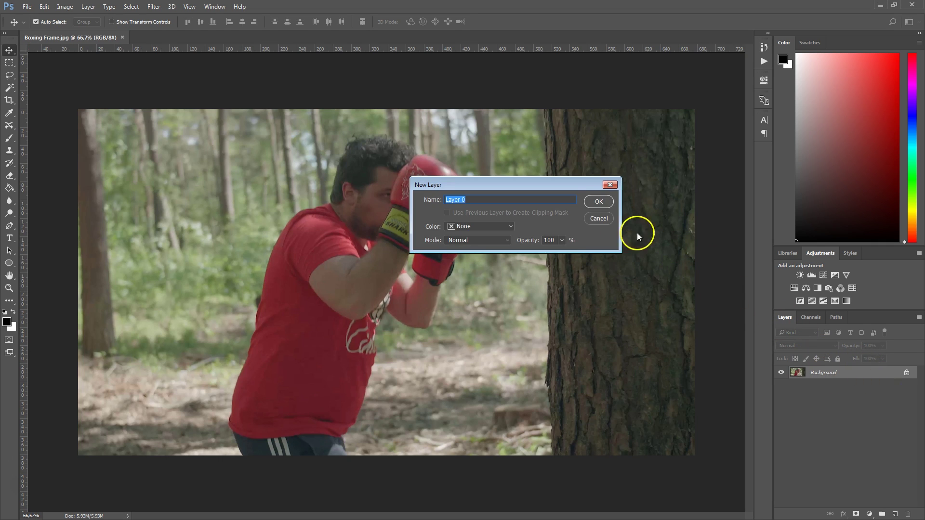
pyautogui.click(599, 201)
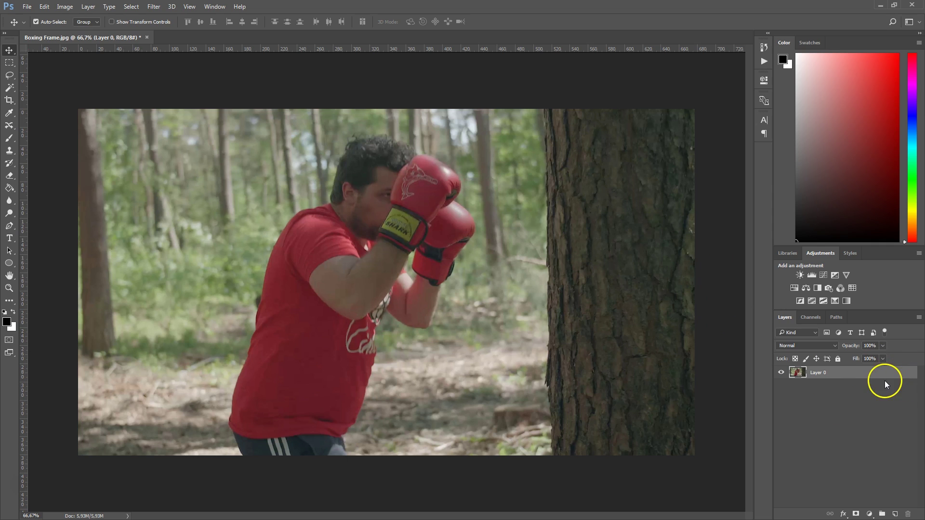
pyautogui.moveTo(838, 379)
pyautogui.mouseDown()
pyautogui.moveTo(821, 384)
pyautogui.moveTo(846, 378)
pyautogui.moveTo(401, 227)
pyautogui.moveTo(553, 230)
pyautogui.moveTo(858, 399)
pyautogui.moveTo(863, 368)
pyautogui.moveTo(868, 374)
pyautogui.mouseUp()
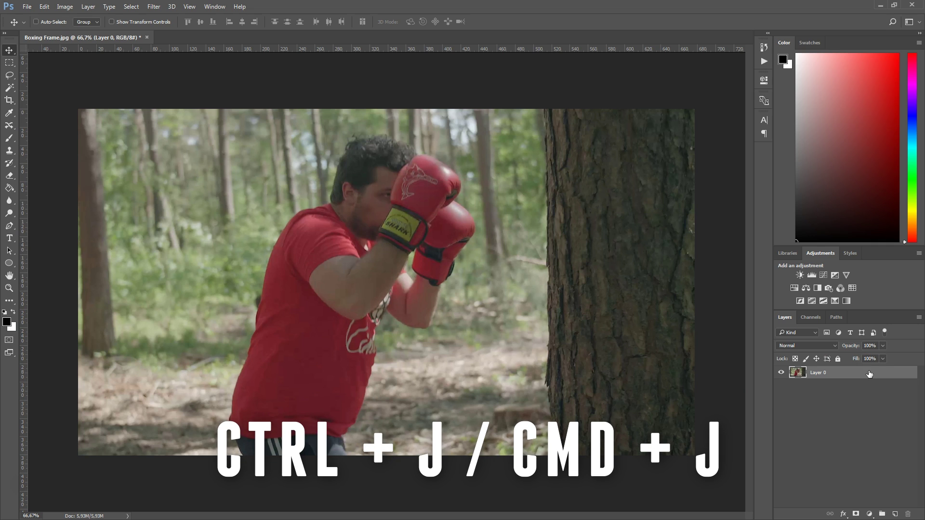
pyautogui.hotkey('ctrl', 'j')
pyautogui.moveTo(854, 377)
pyautogui.mouseDown()
pyautogui.moveTo(814, 369)
pyautogui.moveTo(860, 401)
pyautogui.moveTo(846, 375)
pyautogui.mouseUp()
pyautogui.hotkey('ctrl', 'j')
# - Rename the three layers from bottom to top as Background, the boxer's first name, and Tree
pyautogui.click(824, 398)
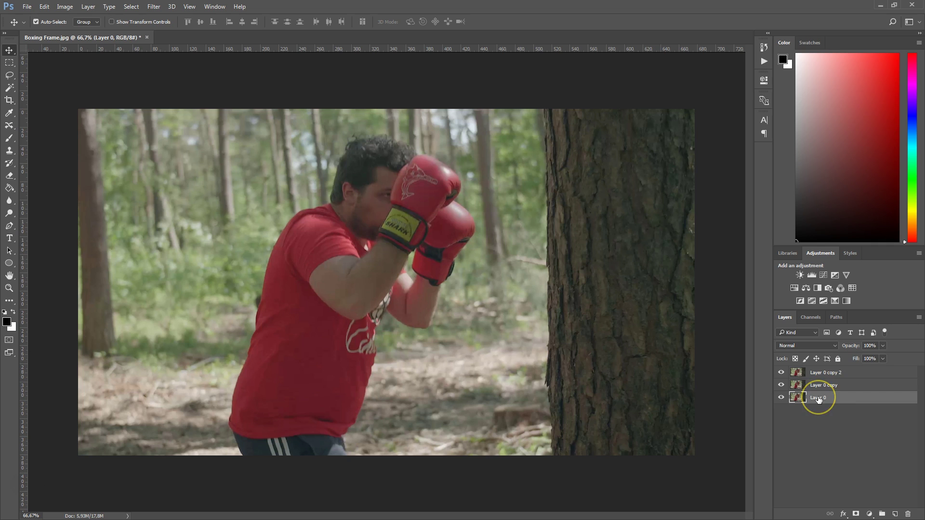
pyautogui.moveTo(818, 397); pyautogui.dragTo(827, 398)
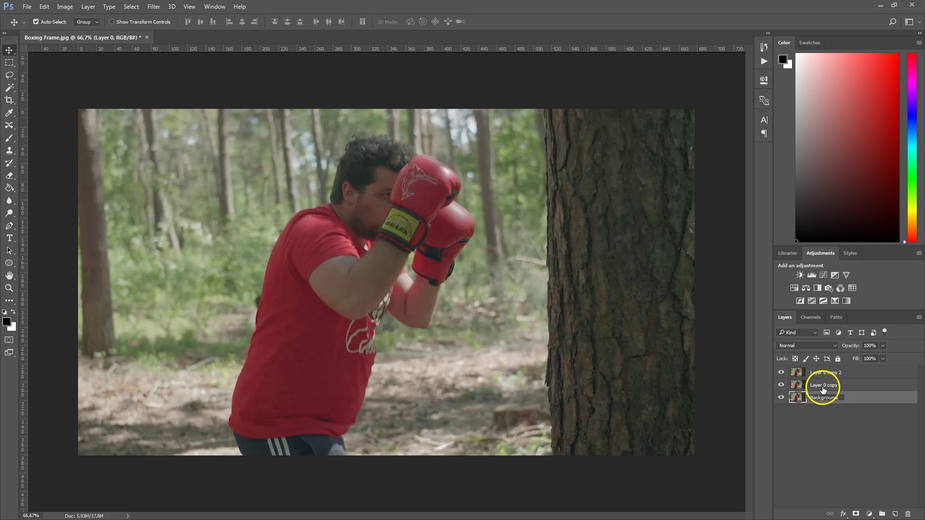
pyautogui.doubleClick(824, 386)
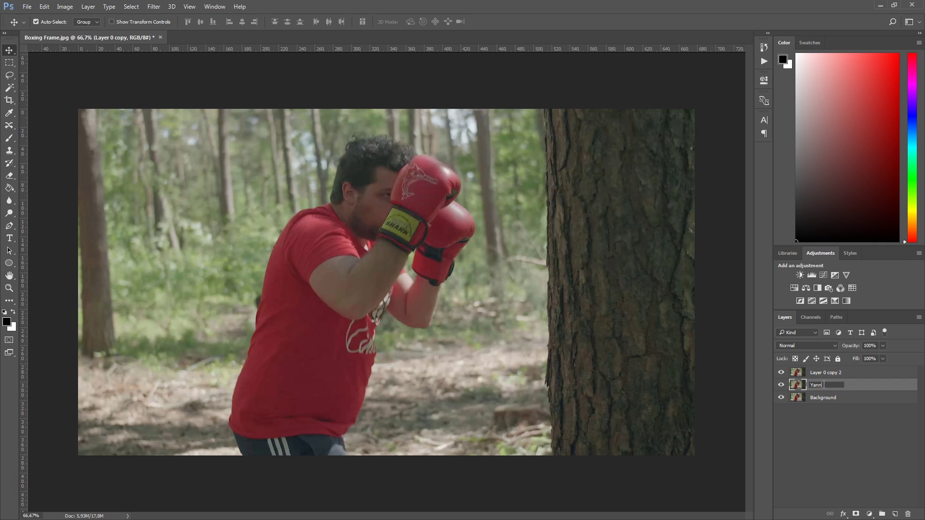
pyautogui.click(828, 379)
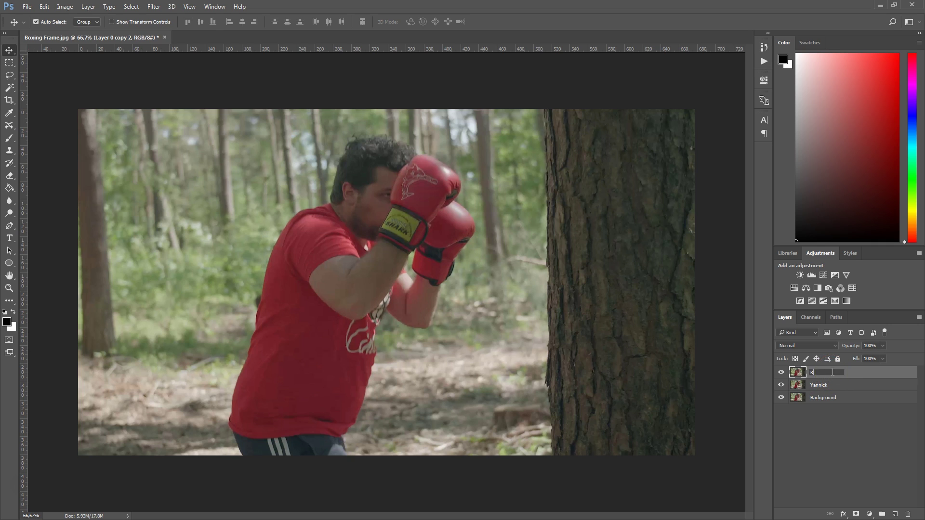
pyautogui.click(801, 448)
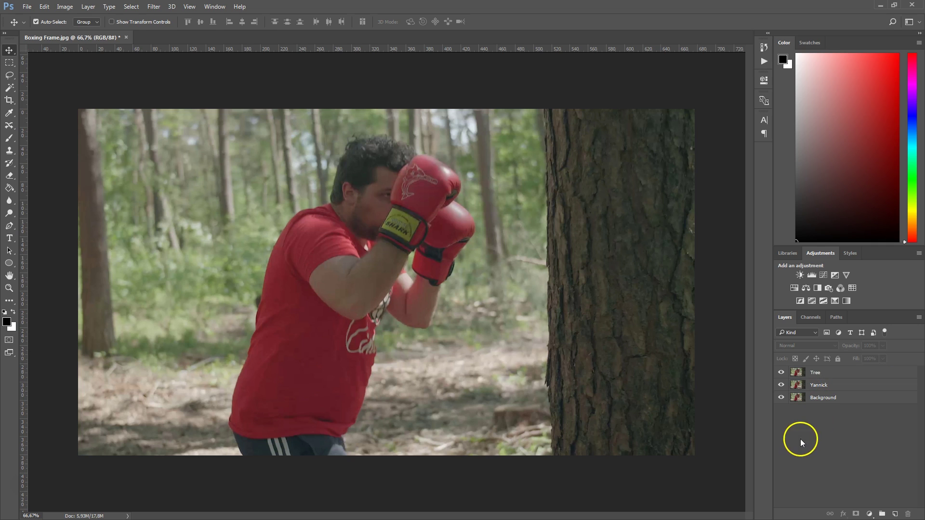
# - Hide the Tree layer and the boxer's layer, and make the Background layer active
pyautogui.click(780, 372)
pyautogui.click(781, 385)
pyautogui.click(834, 397)
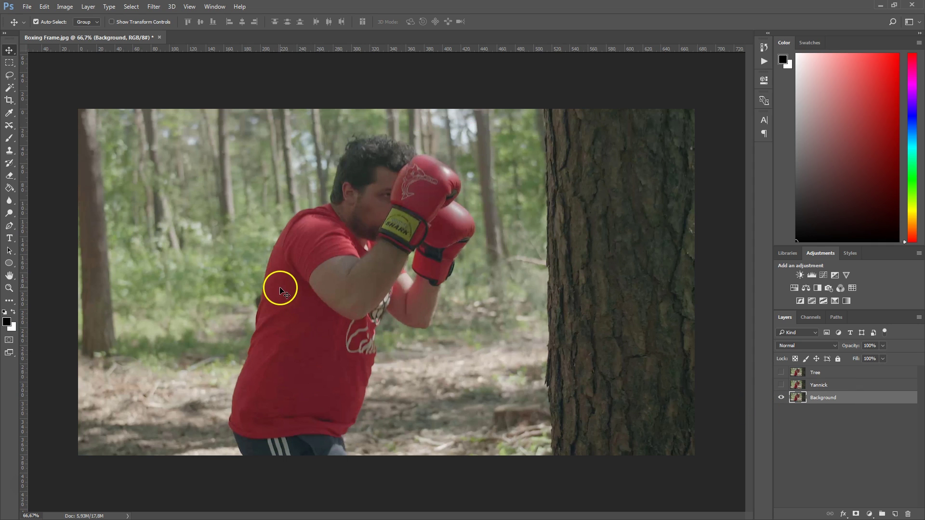
# - Lasso loosely around the boxer on the Background layer and replace him with a Content-Aware fill at 100% opacity
pyautogui.click(8, 75)
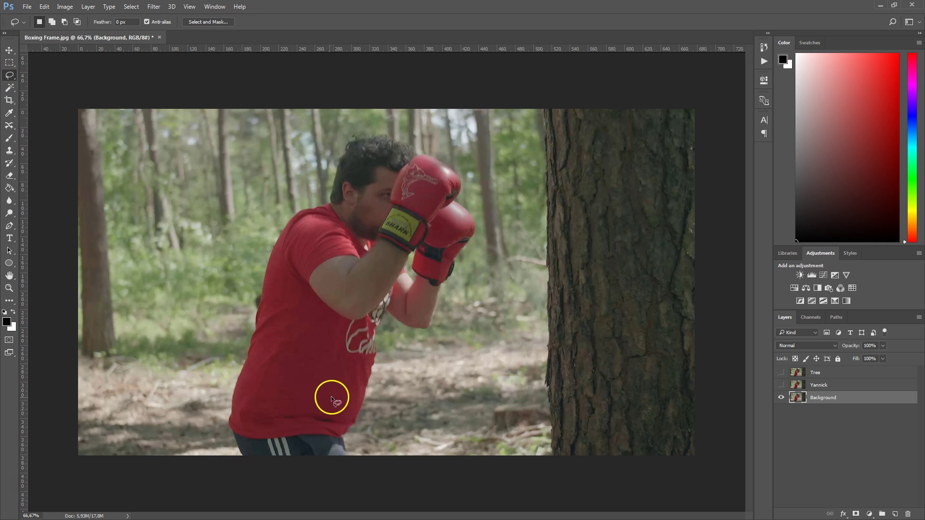
pyautogui.moveTo(233, 464)
pyautogui.mouseDown()
pyautogui.moveTo(231, 395)
pyautogui.moveTo(275, 234)
pyautogui.moveTo(292, 212)
pyautogui.moveTo(327, 196)
pyautogui.moveTo(351, 132)
pyautogui.moveTo(409, 132)
pyautogui.moveTo(436, 146)
pyautogui.moveTo(460, 168)
pyautogui.moveTo(478, 221)
pyautogui.moveTo(438, 331)
pyautogui.moveTo(399, 334)
pyautogui.moveTo(380, 356)
pyautogui.moveTo(347, 469)
pyautogui.moveTo(233, 517)
pyautogui.mouseUp()
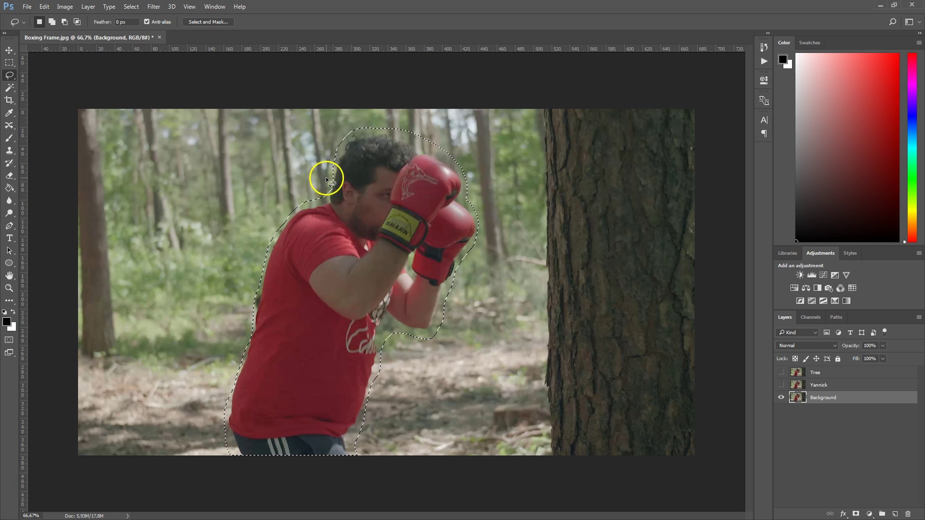
pyautogui.press('shift')
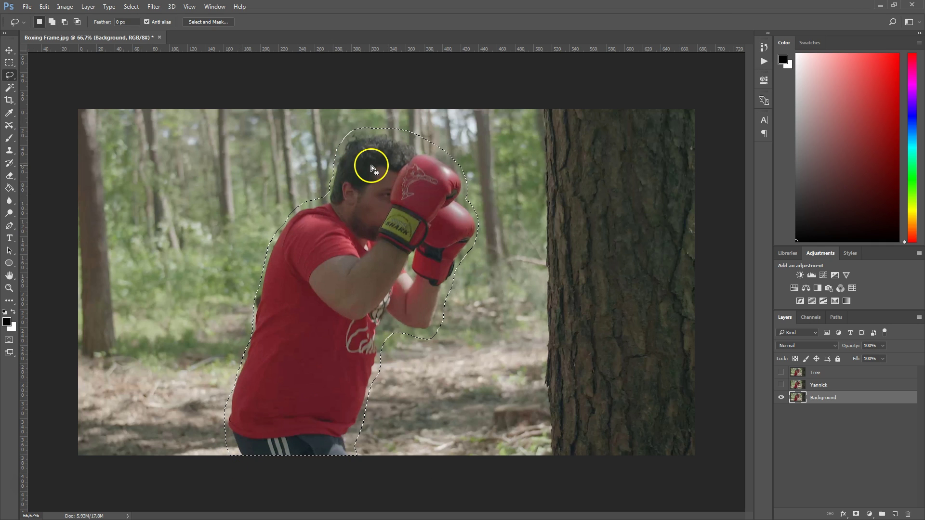
pyautogui.click(42, 8)
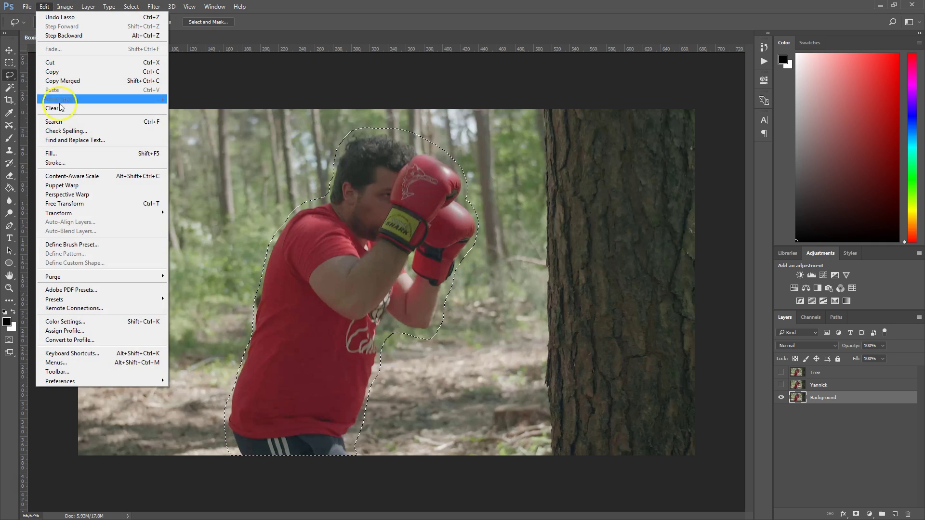
pyautogui.click(62, 154)
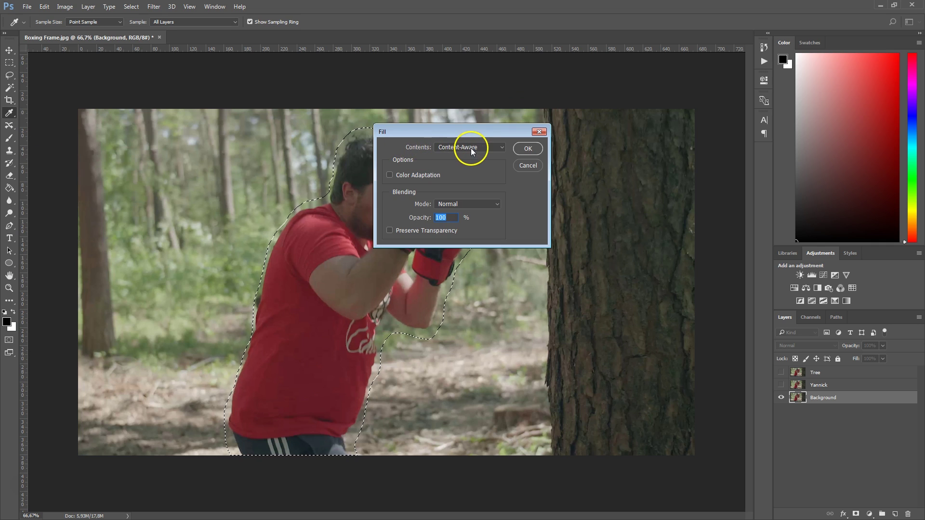
pyautogui.click(525, 147)
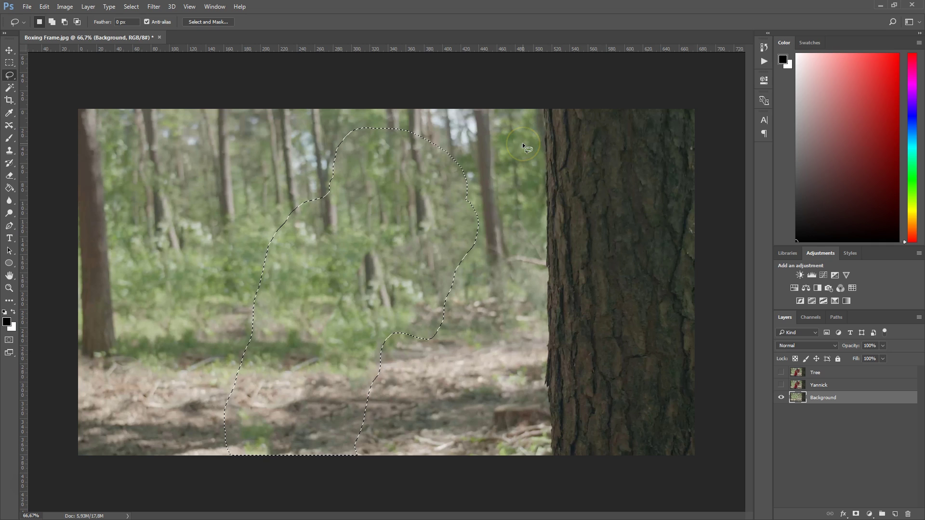
pyautogui.click(516, 153)
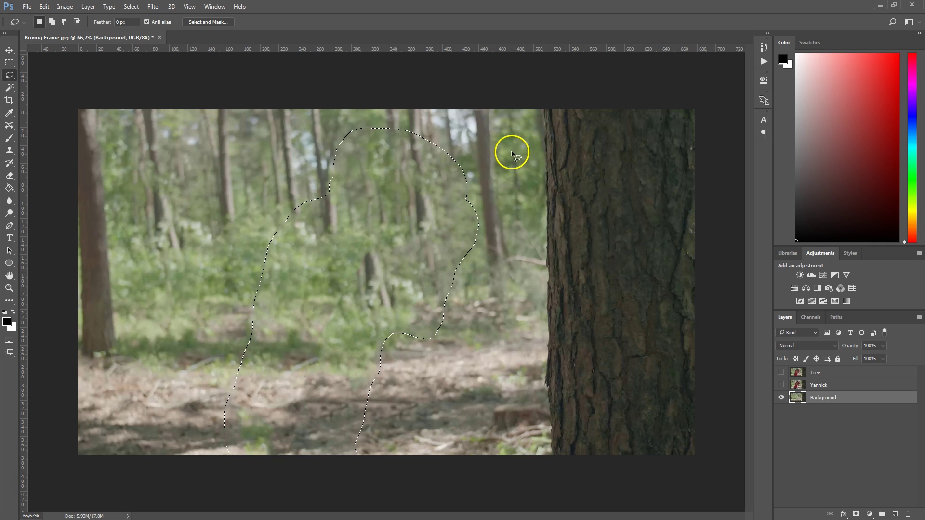
# - Select the large tree trunk with a rectangular marquee, trim the selection closer to its edge, replace it with a Content-Aware fill and deselect
pyautogui.click(9, 63)
pyautogui.click(502, 124)
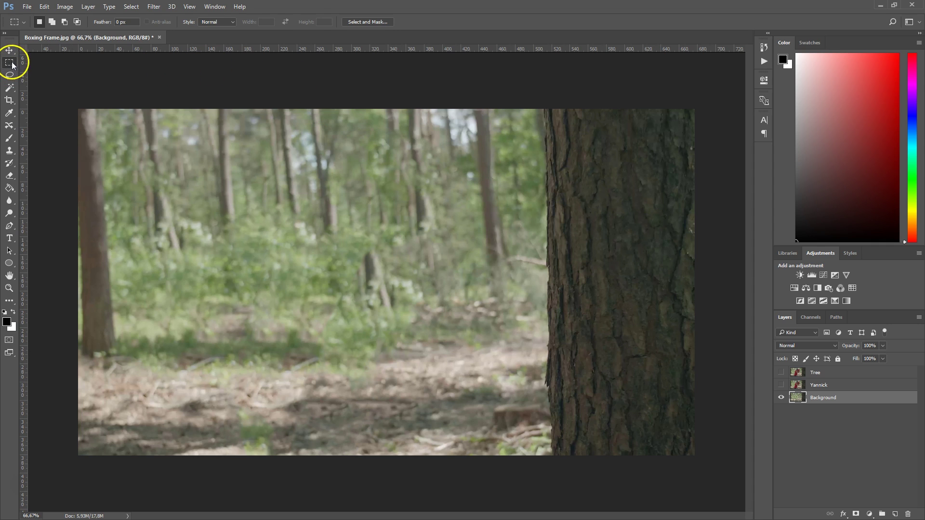
pyautogui.moveTo(537, 96); pyautogui.dragTo(752, 458)
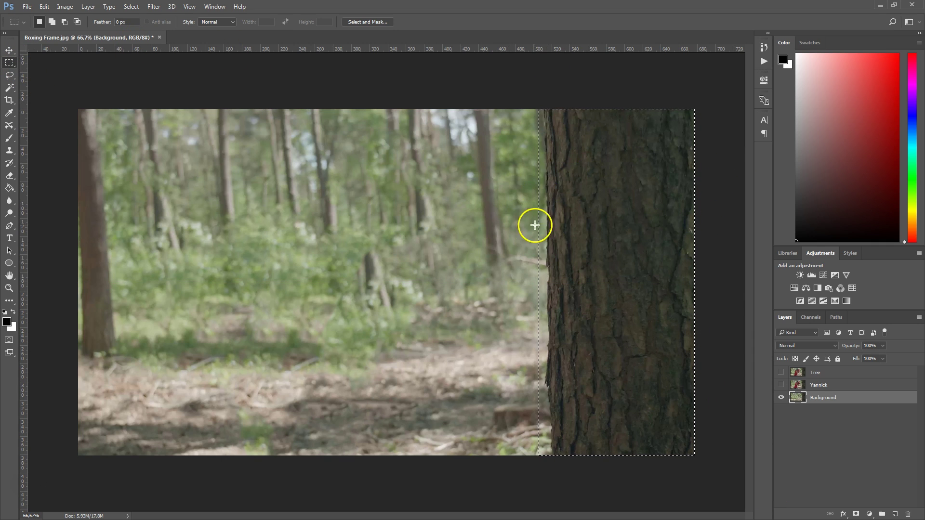
pyautogui.press('alt')
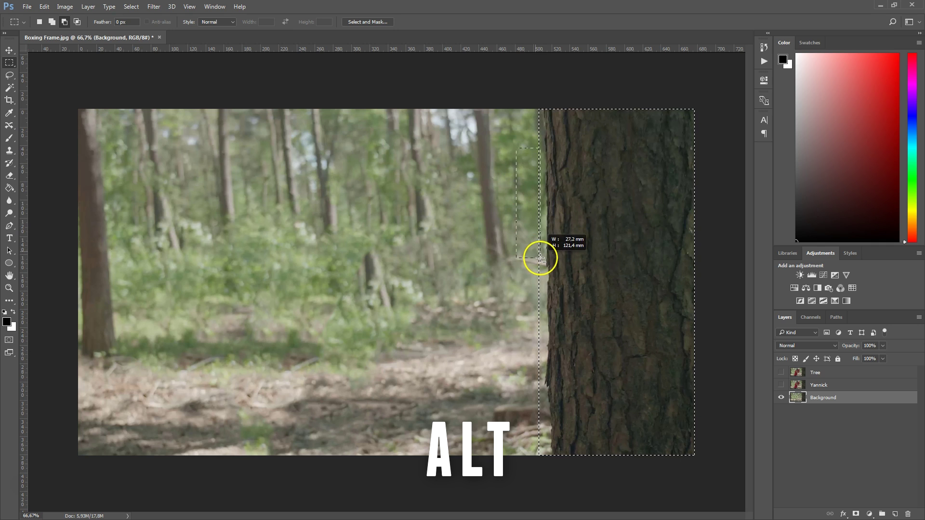
pyautogui.moveTo(514, 368); pyautogui.dragTo(545, 496)
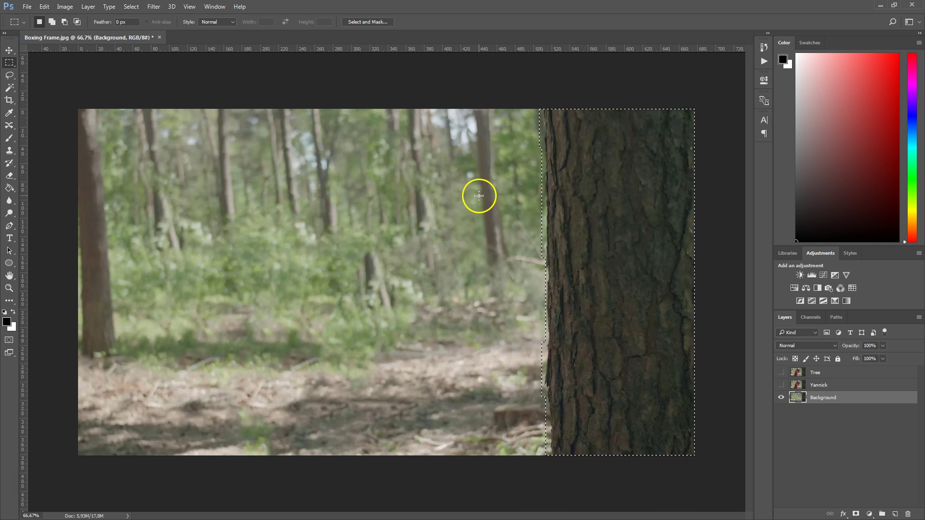
pyautogui.click(44, 7)
pyautogui.click(87, 151)
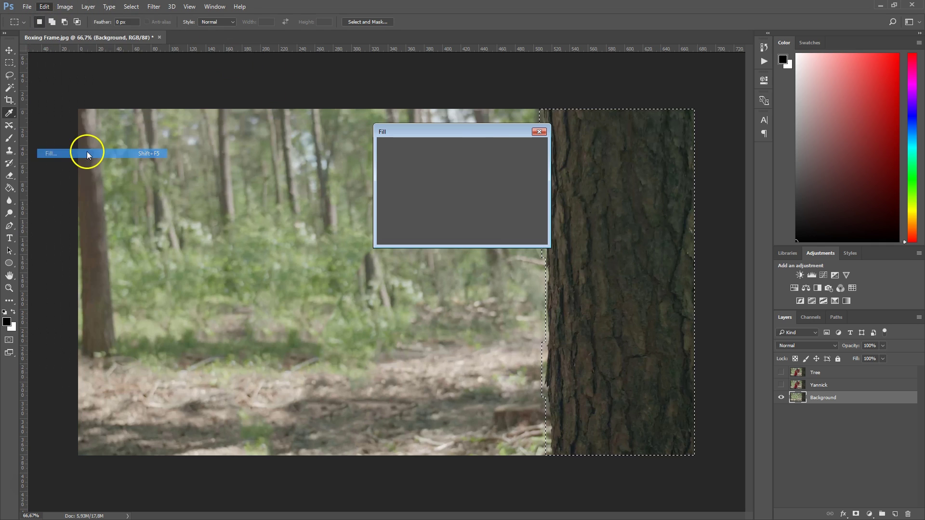
pyautogui.click(527, 148)
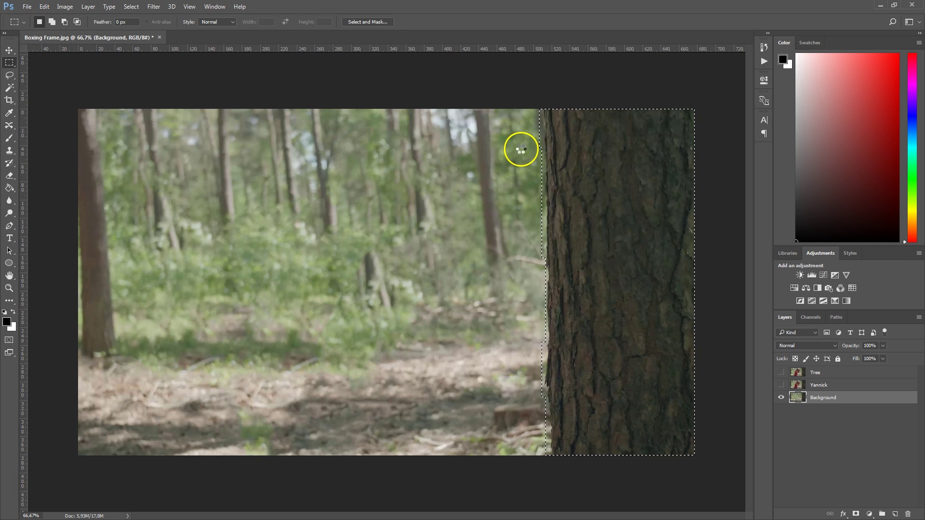
pyautogui.hotkey('ctrl', 'd')
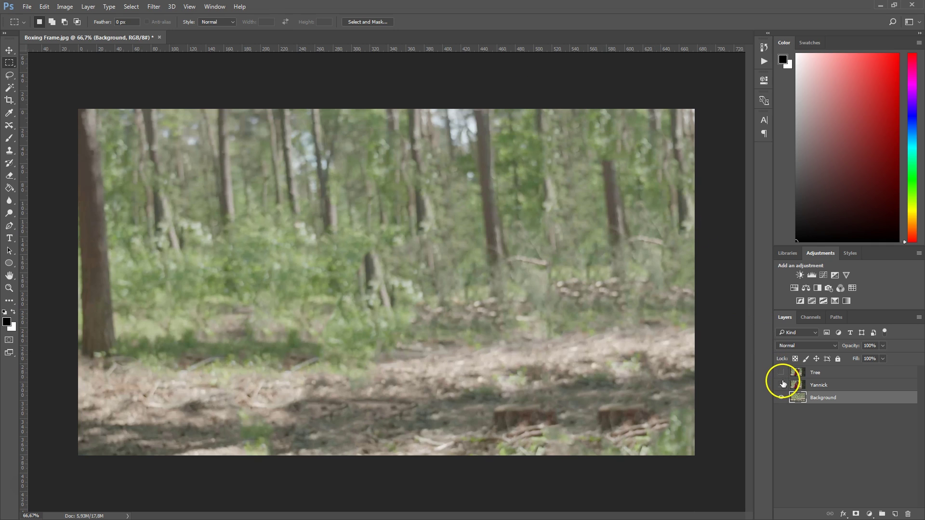
# - Show the boxer's layer and outline him tightly with the Magnetic Lasso Tool, subtracting the gap between his arms
pyautogui.click(781, 384)
pyautogui.click(833, 384)
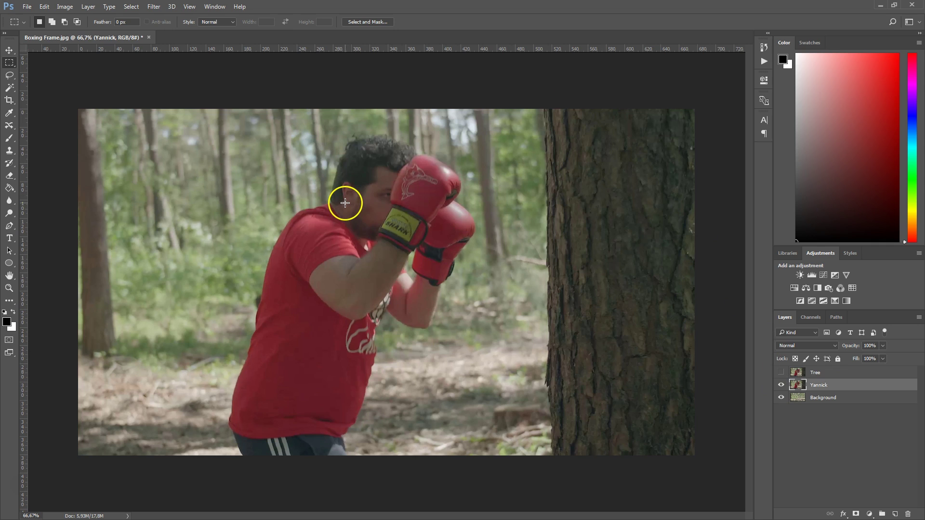
pyautogui.click(9, 76)
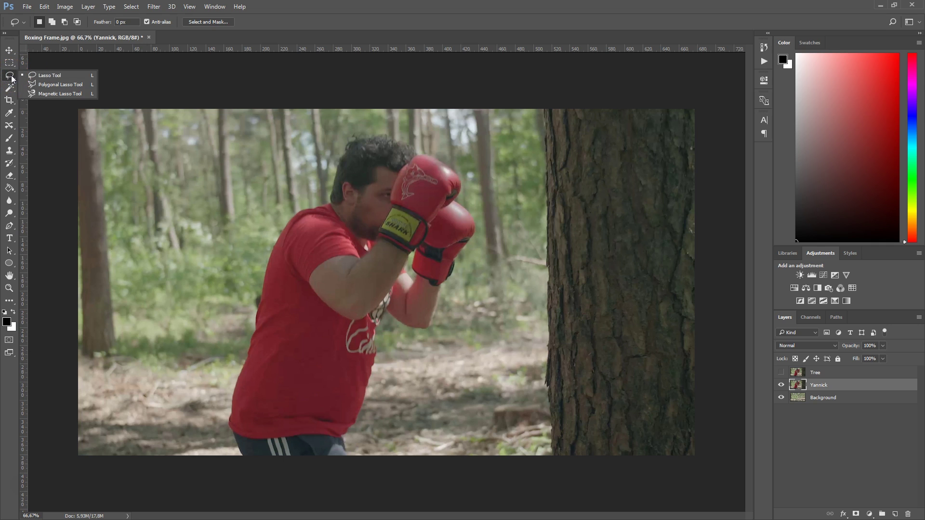
pyautogui.click(47, 92)
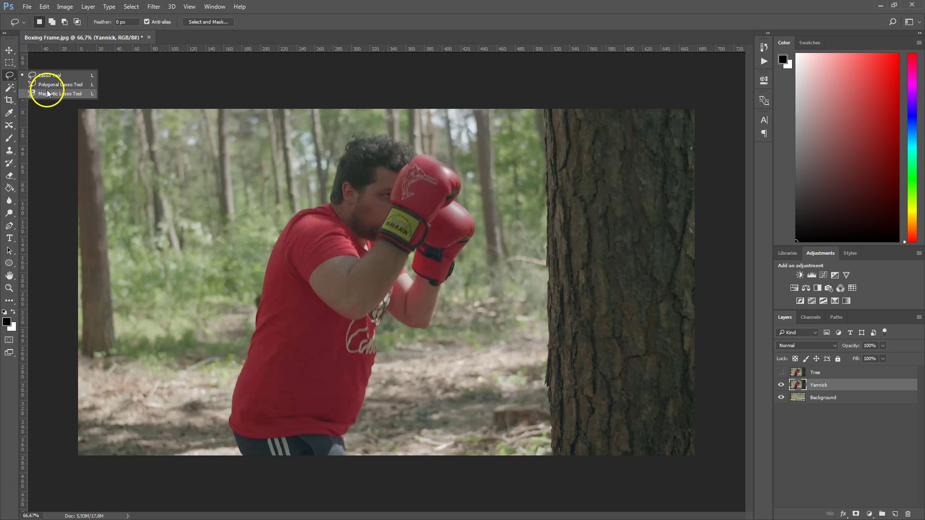
pyautogui.click(48, 93)
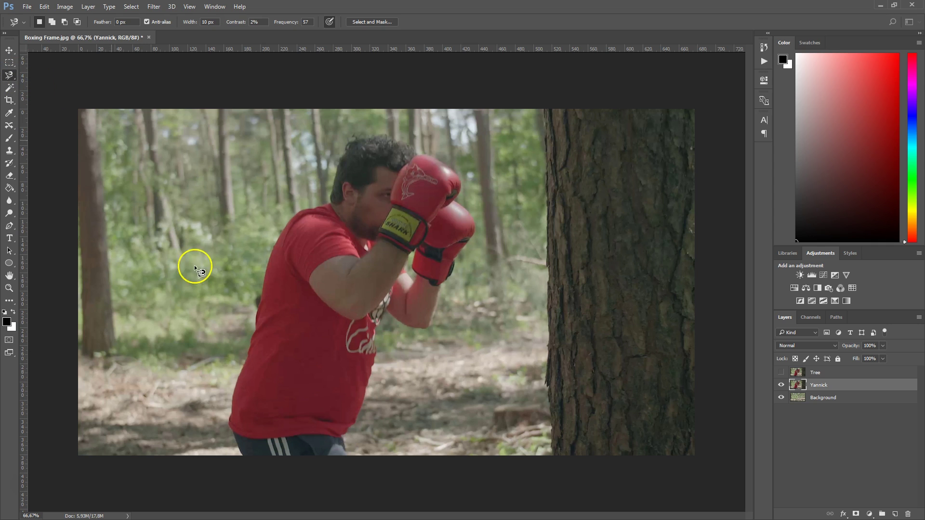
pyautogui.moveTo(244, 456)
pyautogui.mouseDown()
pyautogui.moveTo(229, 425)
pyautogui.moveTo(236, 385)
pyautogui.moveTo(276, 243)
pyautogui.moveTo(290, 220)
pyautogui.moveTo(331, 201)
pyautogui.moveTo(348, 148)
pyautogui.moveTo(364, 137)
pyautogui.moveTo(390, 135)
pyautogui.moveTo(449, 166)
pyautogui.moveTo(462, 180)
pyautogui.moveTo(455, 204)
pyautogui.moveTo(477, 226)
pyautogui.moveTo(426, 330)
pyautogui.moveTo(383, 311)
pyautogui.moveTo(374, 369)
pyautogui.moveTo(342, 446)
pyautogui.moveTo(349, 456)
pyautogui.moveTo(243, 454)
pyautogui.mouseUp()
pyautogui.click(244, 455)
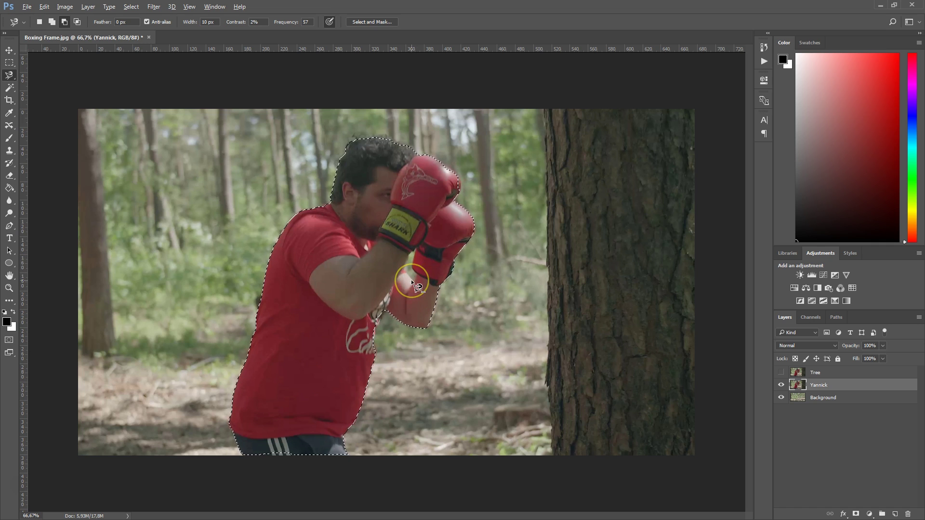
pyautogui.press('alt')
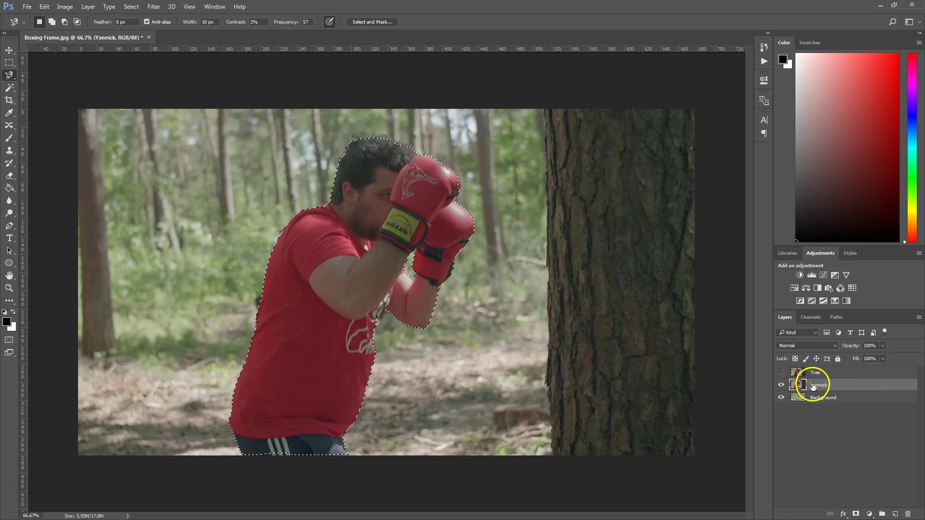
# - Add a layer mask to the boxer's layer from the selection and hide the Background layer
pyautogui.click(856, 514)
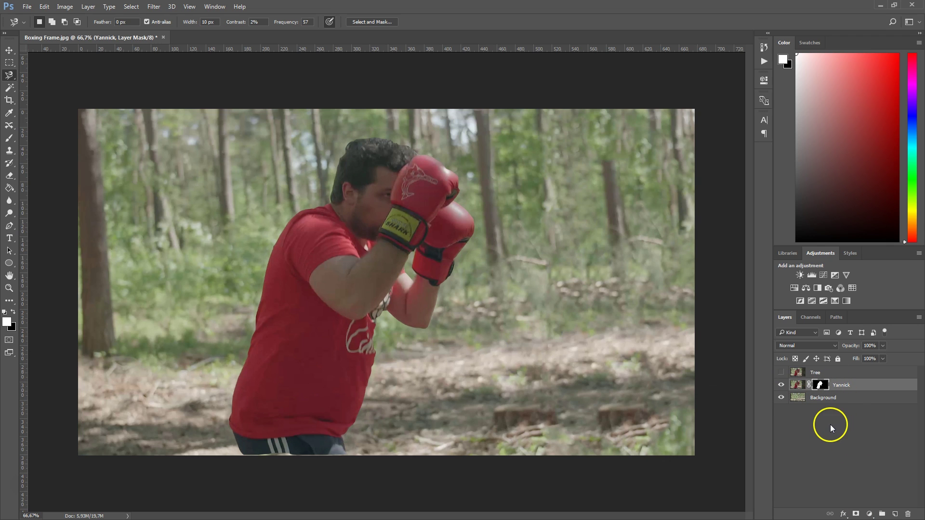
pyautogui.click(780, 398)
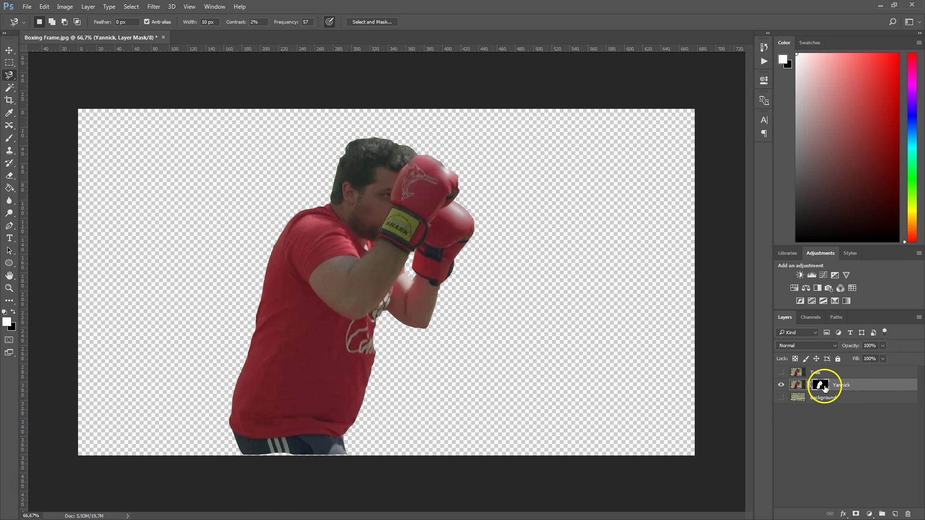
# - Open the boxer's mask in Select and Mask and brush in the missing strip along the shorts' lower edge with an 81 px brush
pyautogui.moveTo(821, 385); pyautogui.dragTo(499, 100)
pyautogui.click(379, 22)
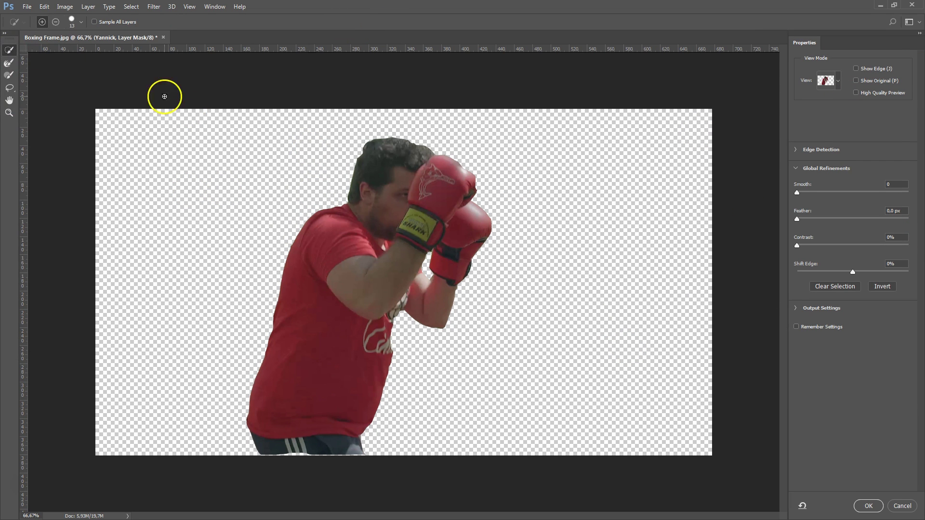
pyautogui.click(9, 76)
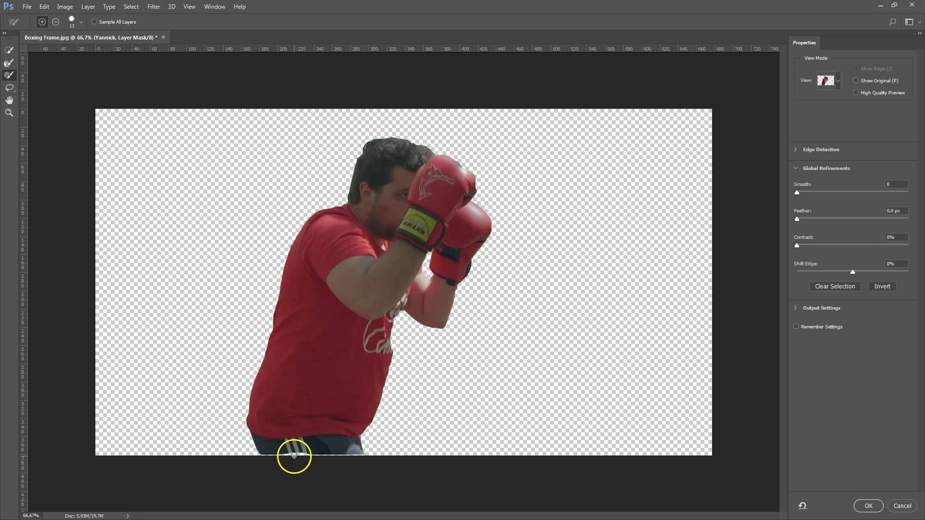
pyautogui.moveTo(276, 456)
pyautogui.mouseDown()
pyautogui.moveTo(345, 454)
pyautogui.moveTo(282, 456)
pyautogui.mouseUp()
pyautogui.rightClick(320, 371)
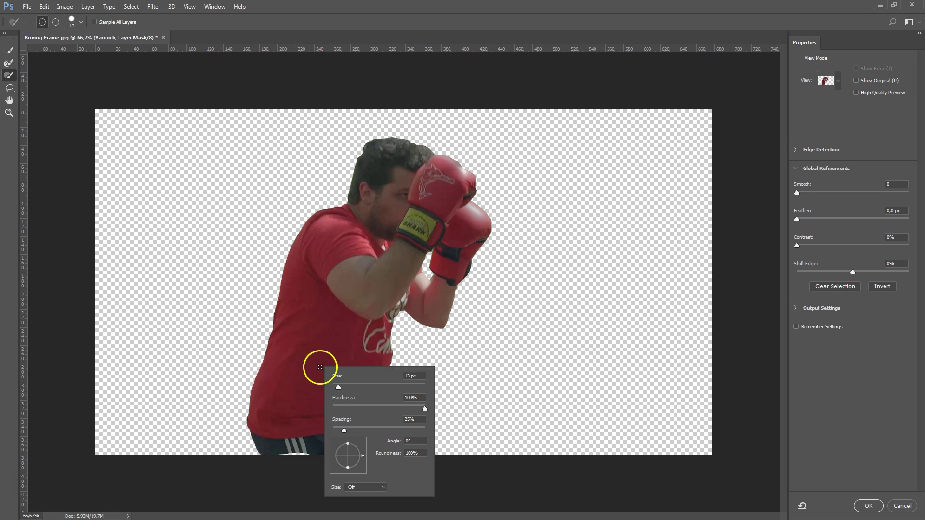
pyautogui.moveTo(337, 386); pyautogui.dragTo(370, 387)
pyautogui.click(276, 458)
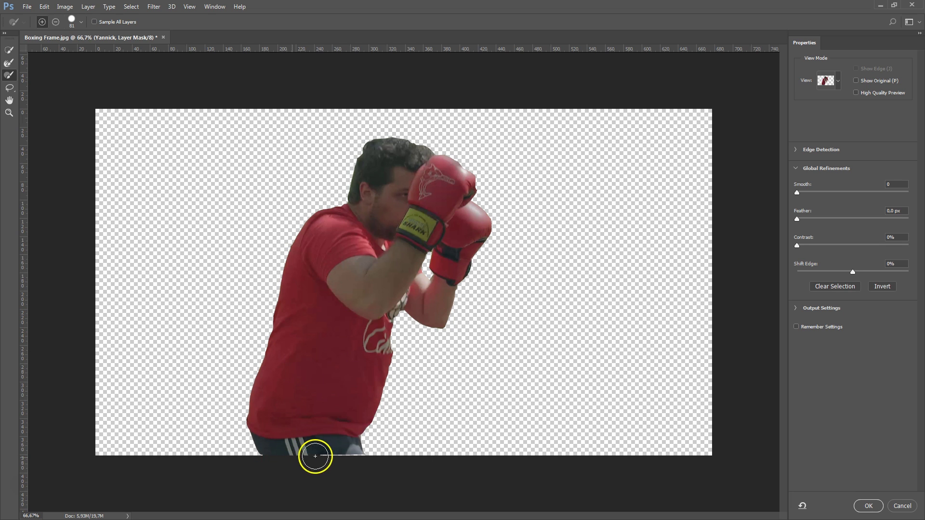
pyautogui.moveTo(342, 453); pyautogui.dragTo(357, 453)
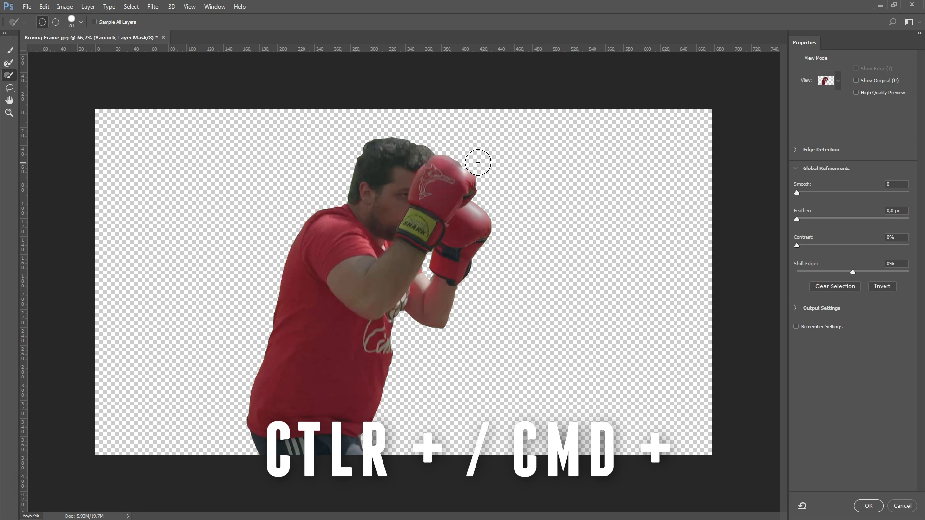
# - Subtract the leftover background above the front glove from the boxer's mask with the 81 px brush
pyautogui.hotkey('ctrl', '+')
pyautogui.hotkey('ctrl', '+')
pyautogui.hotkey('ctrl', '+')
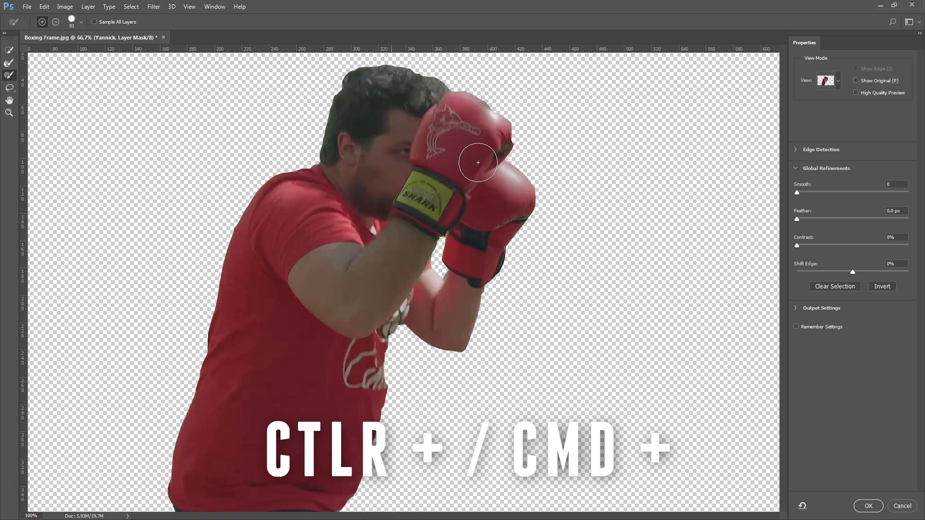
pyautogui.scroll(6, 575, 205)
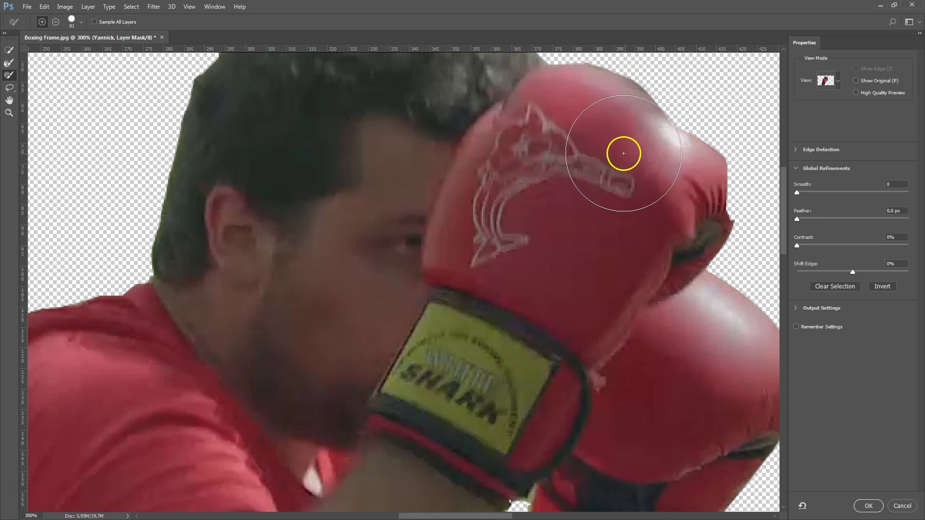
pyautogui.scroll(4, 615, 139)
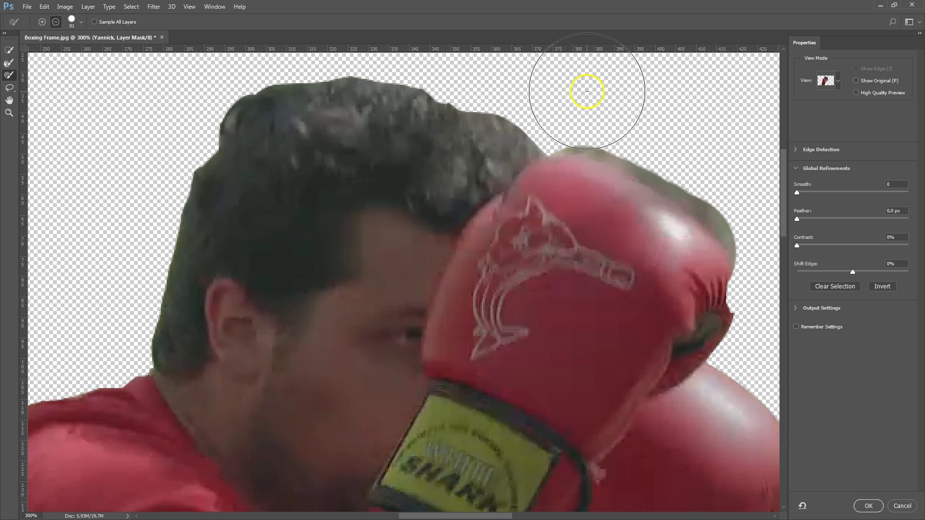
pyautogui.press('alt')
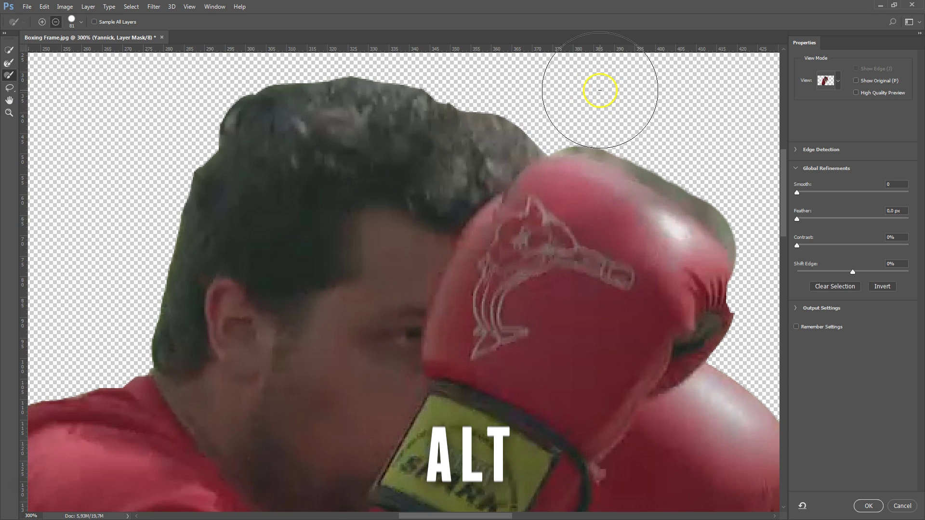
pyautogui.moveTo(661, 122)
pyautogui.mouseDown()
pyautogui.moveTo(688, 144)
pyautogui.moveTo(664, 117)
pyautogui.moveTo(737, 159)
pyautogui.moveTo(737, 169)
pyautogui.moveTo(728, 159)
pyautogui.mouseUp()
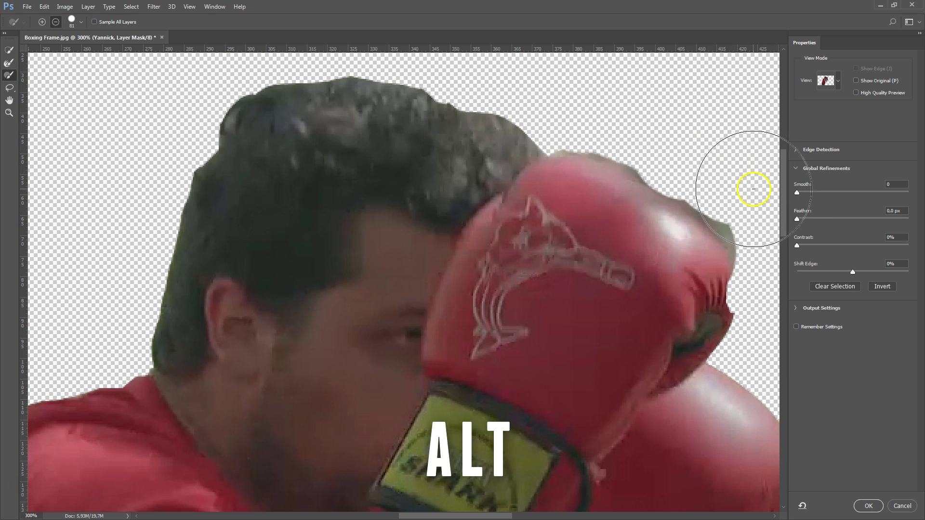
# - Reduce the brush to 44 px with lower hardness and subtract the remaining background fringe around the front glove
pyautogui.rightClick(571, 98)
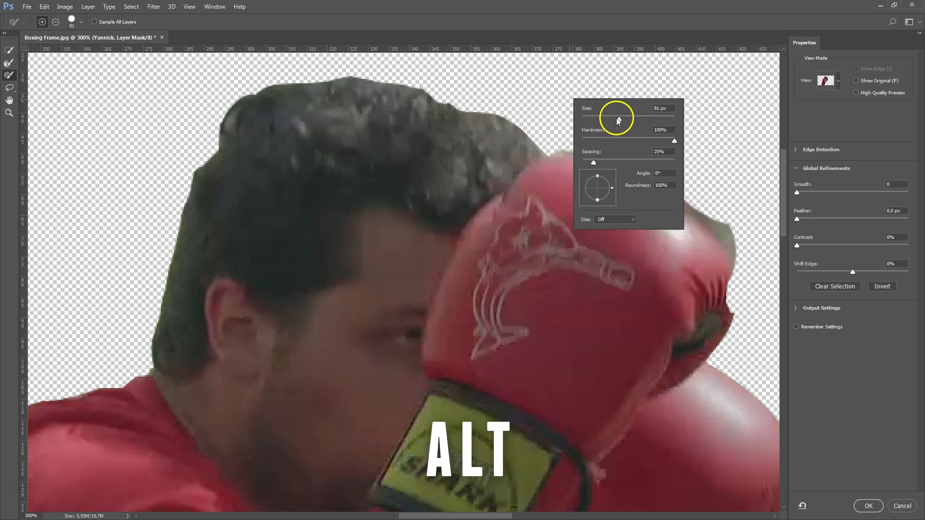
pyautogui.moveTo(604, 119); pyautogui.dragTo(602, 119)
pyautogui.moveTo(674, 140); pyautogui.dragTo(646, 141)
pyautogui.press('Return')
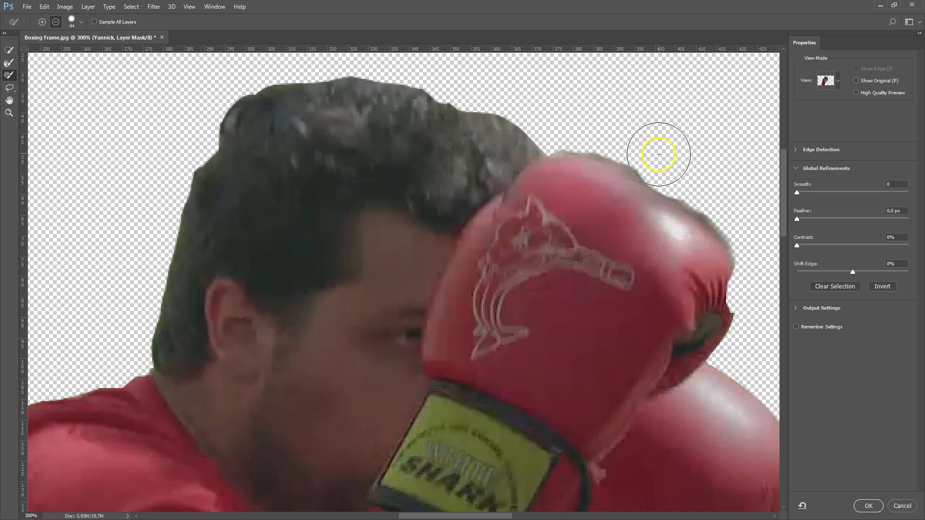
pyautogui.moveTo(625, 141)
pyautogui.mouseDown()
pyautogui.moveTo(578, 128)
pyautogui.moveTo(605, 94)
pyautogui.mouseUp()
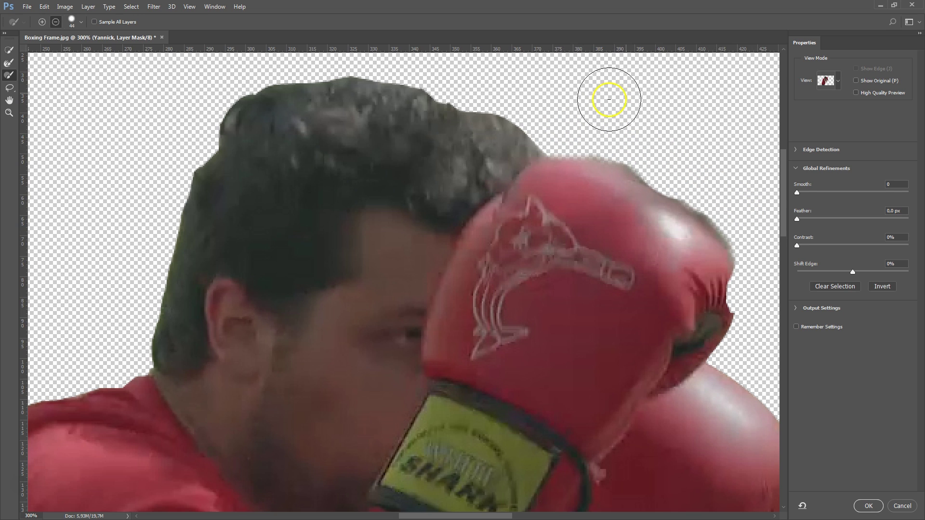
pyautogui.moveTo(714, 284)
pyautogui.mouseDown()
pyautogui.moveTo(702, 311)
pyautogui.moveTo(702, 266)
pyautogui.moveTo(705, 279)
pyautogui.moveTo(696, 261)
pyautogui.moveTo(501, 108)
pyautogui.moveTo(256, 185)
pyautogui.moveTo(215, 218)
pyautogui.moveTo(364, 151)
pyautogui.moveTo(271, 250)
pyautogui.moveTo(187, 221)
pyautogui.moveTo(247, 142)
pyautogui.moveTo(401, 110)
pyautogui.moveTo(547, 158)
pyautogui.moveTo(592, 221)
pyautogui.moveTo(583, 199)
pyautogui.mouseUp()
# - Refine the mask along the boxer's hair with the Refine Edge Brush and apply the Select and Mask changes
pyautogui.scroll(2, 215, 219)
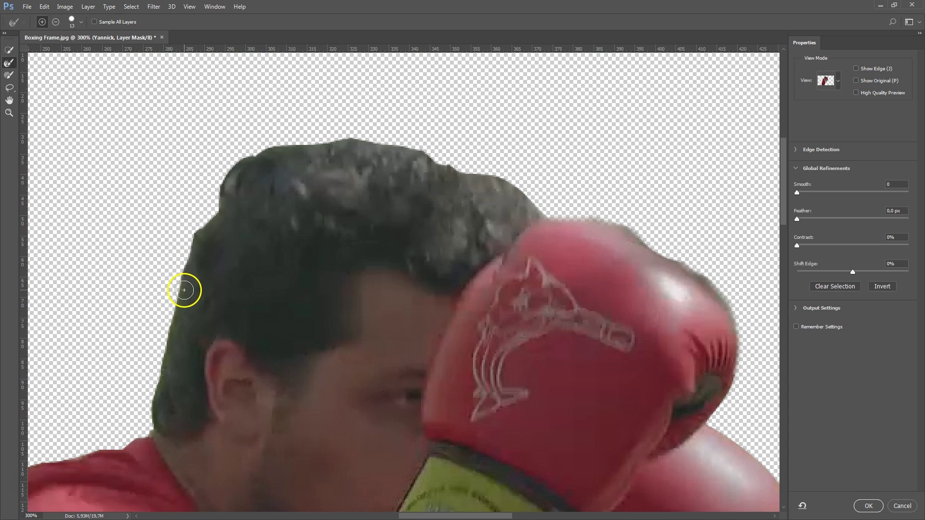
pyautogui.moveTo(185, 295)
pyautogui.mouseDown()
pyautogui.moveTo(161, 386)
pyautogui.moveTo(186, 236)
pyautogui.moveTo(270, 146)
pyautogui.moveTo(425, 160)
pyautogui.moveTo(456, 178)
pyautogui.moveTo(506, 184)
pyautogui.moveTo(544, 220)
pyautogui.mouseUp()
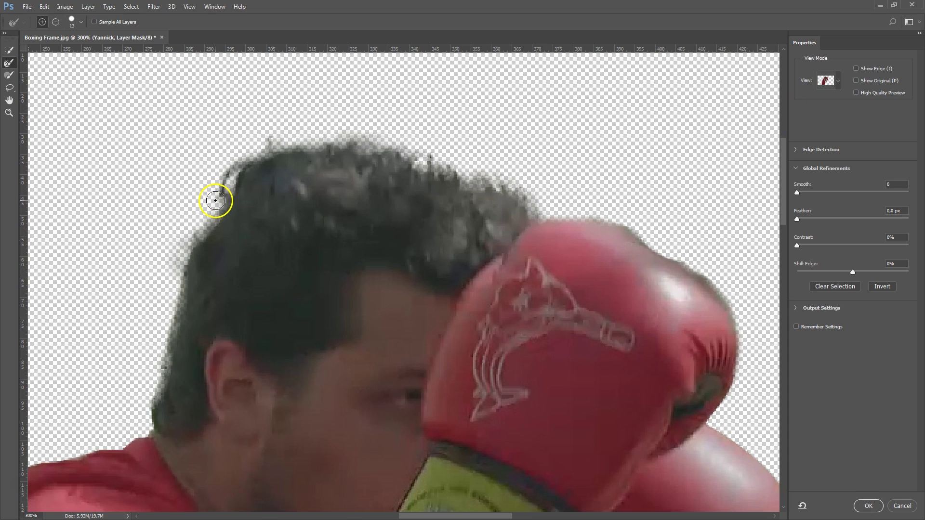
pyautogui.moveTo(186, 268); pyautogui.dragTo(207, 241)
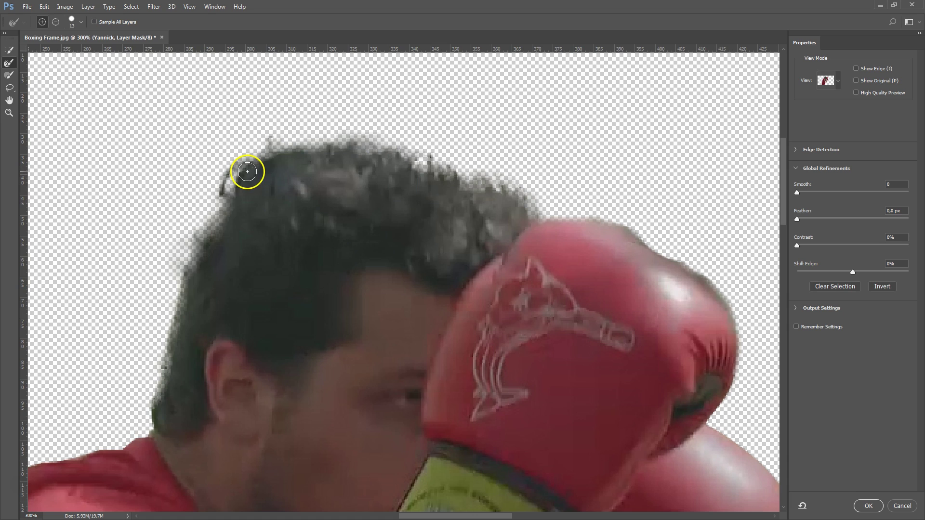
pyautogui.hotkey('ctrl', '0')
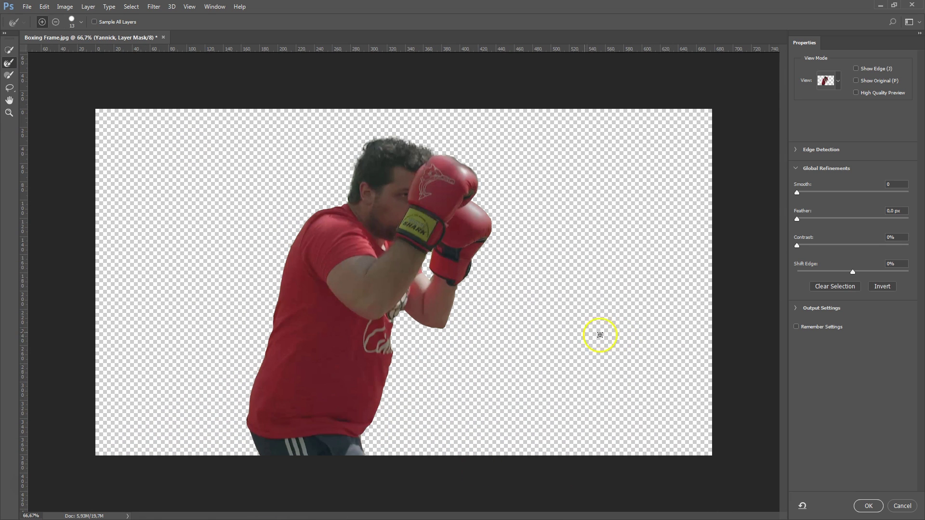
pyautogui.click(871, 506)
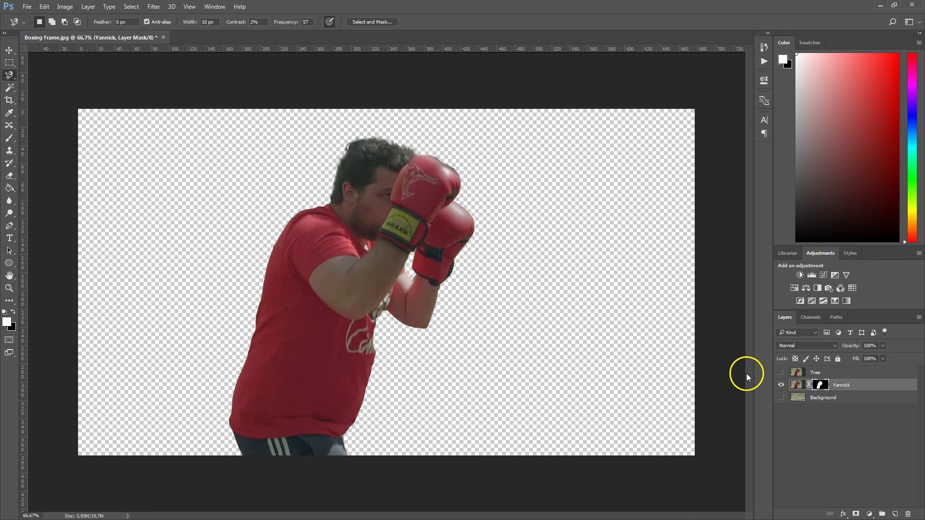
# - Hide the boxer's layer, show and select the Tree layer, and outline the large trunk with the Magnetic Lasso Tool
pyautogui.click(781, 384)
pyautogui.click(782, 372)
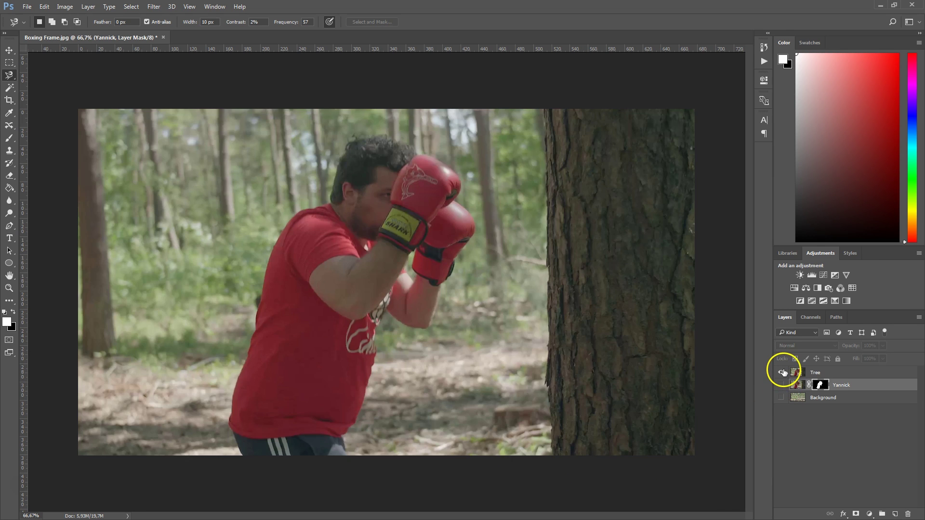
pyautogui.click(837, 374)
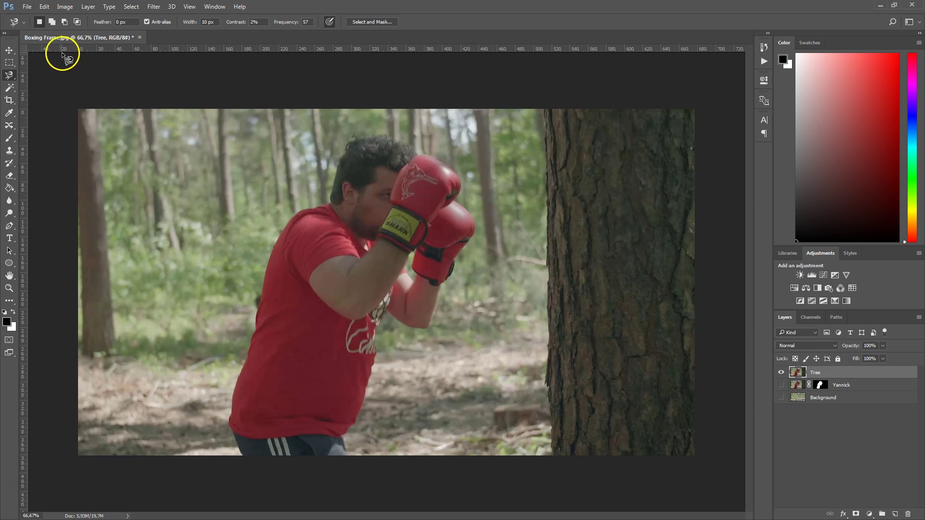
pyautogui.click(14, 78)
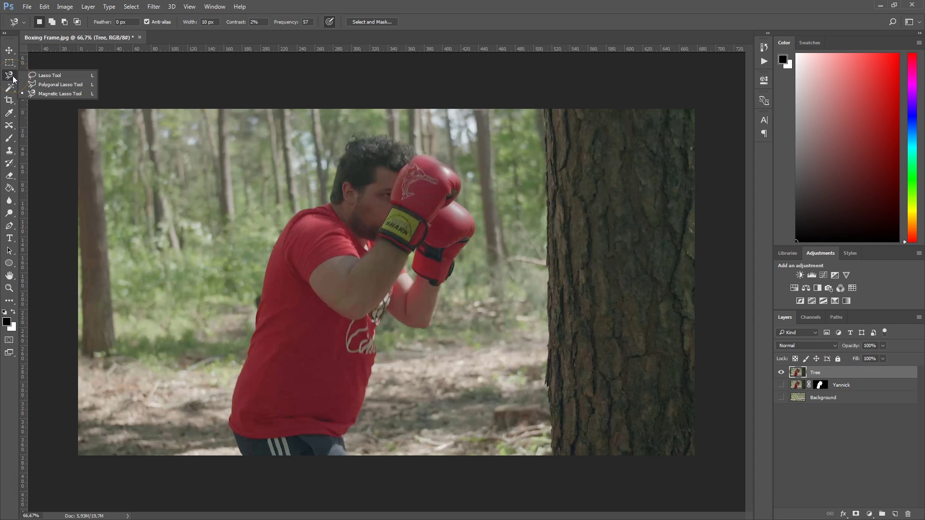
pyautogui.click(553, 454)
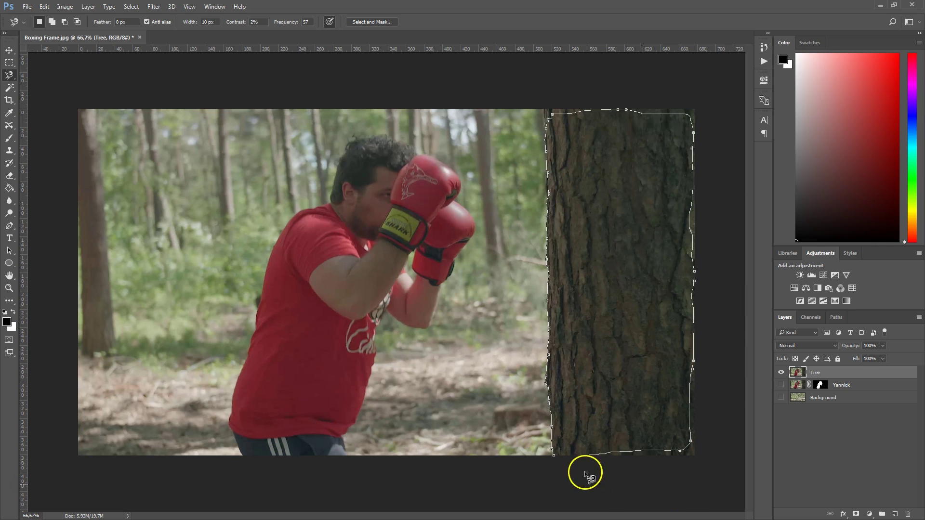
pyautogui.click(551, 453)
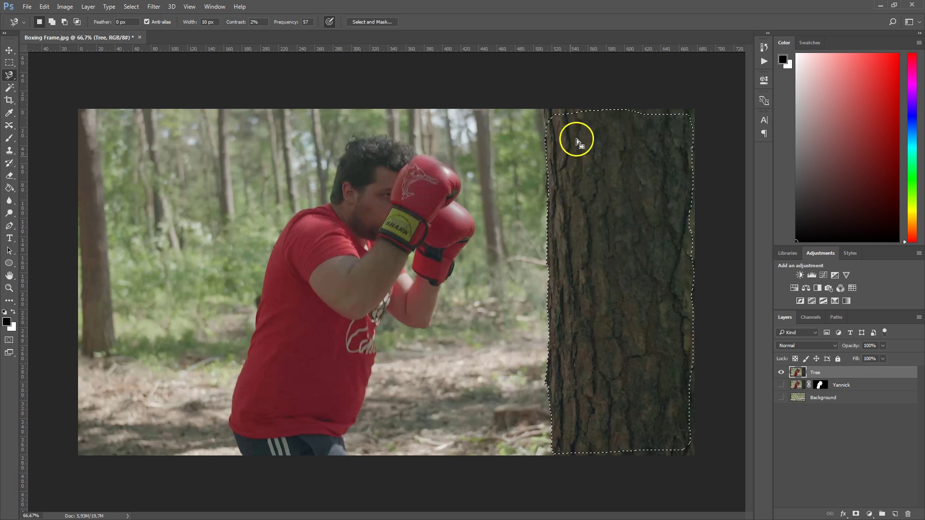
# - Extend the trunk selection to the canvas edges with added rectangular marquees and turn it into a layer mask on the Tree layer
pyautogui.click(8, 63)
pyautogui.press('shift')
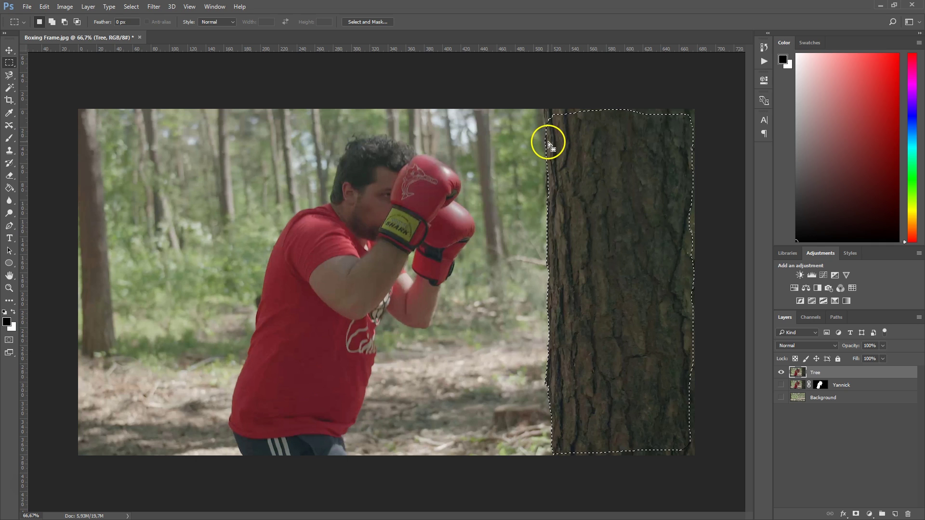
pyautogui.press('shift')
pyautogui.moveTo(546, 111); pyautogui.dragTo(787, 29)
pyautogui.moveTo(636, 103); pyautogui.dragTo(731, 381)
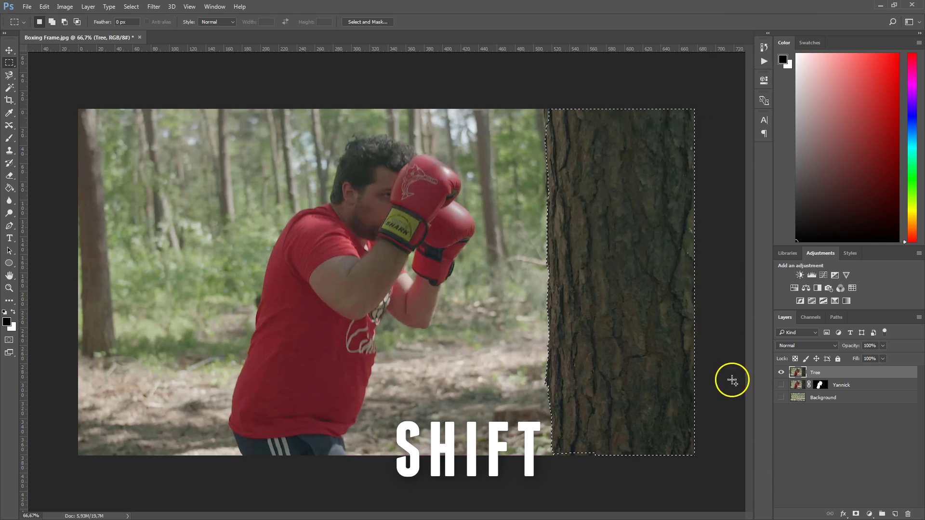
pyautogui.moveTo(717, 160); pyautogui.dragTo(553, 511)
pyautogui.moveTo(565, 135); pyautogui.dragTo(550, 121)
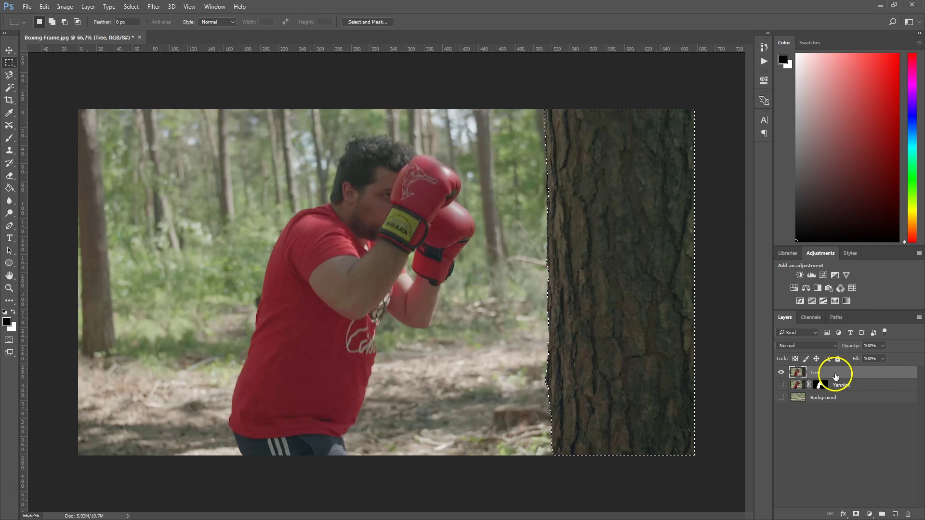
pyautogui.click(855, 514)
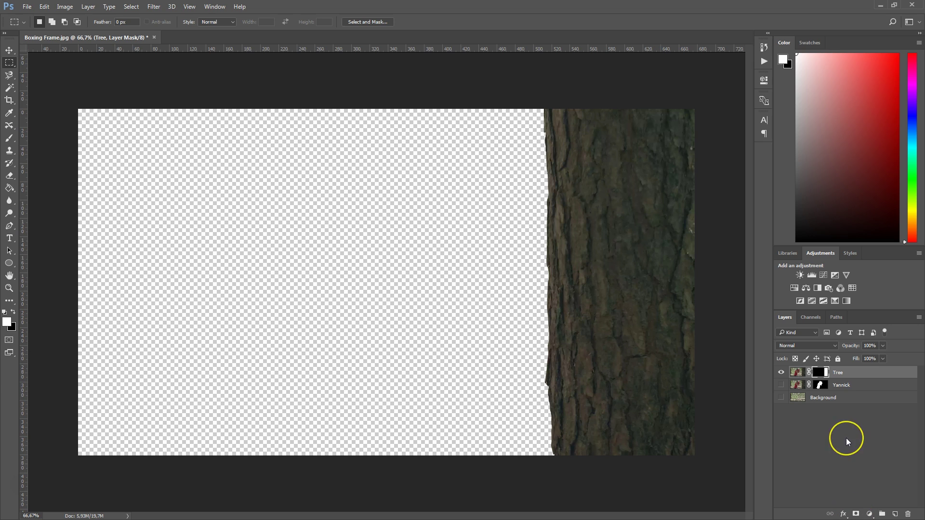
# - Show the boxer and Background layers again, toggling the boxer and Tree layers to check the separation
pyautogui.moveTo(807, 388); pyautogui.dragTo(818, 385)
pyautogui.click(843, 427)
pyautogui.click(780, 385)
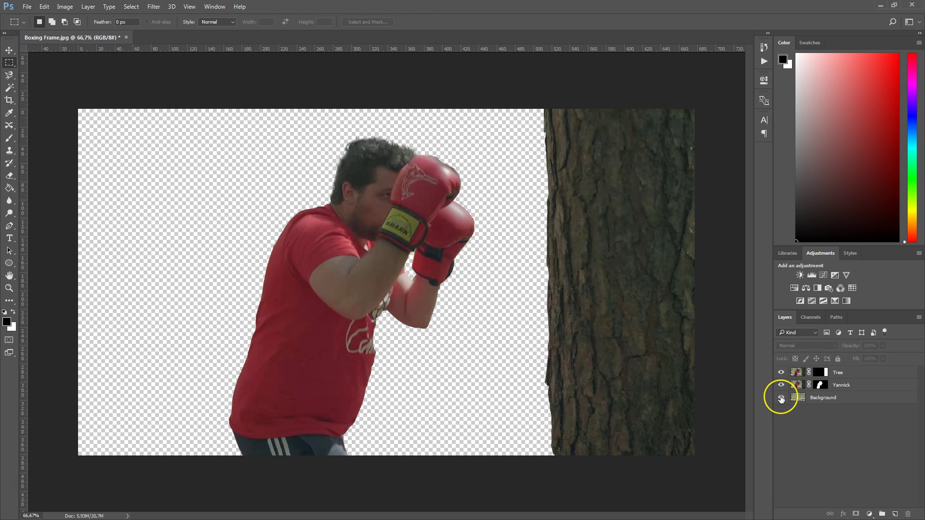
pyautogui.click(781, 397)
pyautogui.click(781, 385)
pyautogui.click(781, 373)
pyautogui.click(781, 372)
pyautogui.click(780, 385)
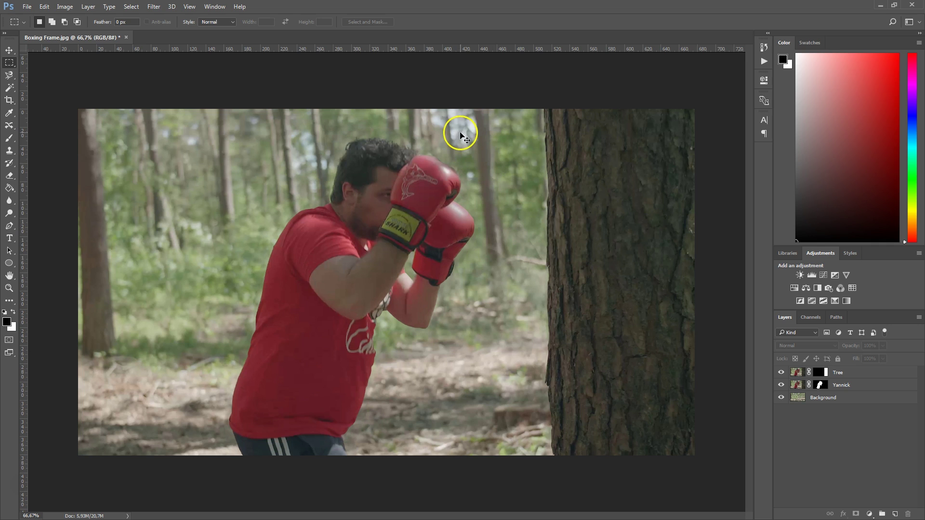
# - Save the layered document as Boxing Frame.psd in the 3D Zoom Transition folder with Maximize Compatibility enabled
pyautogui.hotkey('ctrl', 'shift', 's')
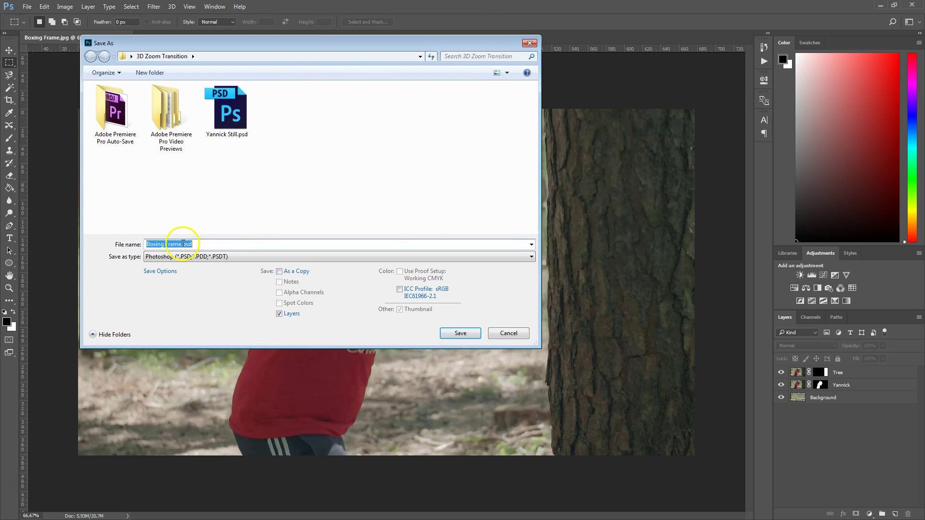
pyautogui.moveTo(147, 247); pyautogui.dragTo(206, 243)
pyautogui.click(285, 248)
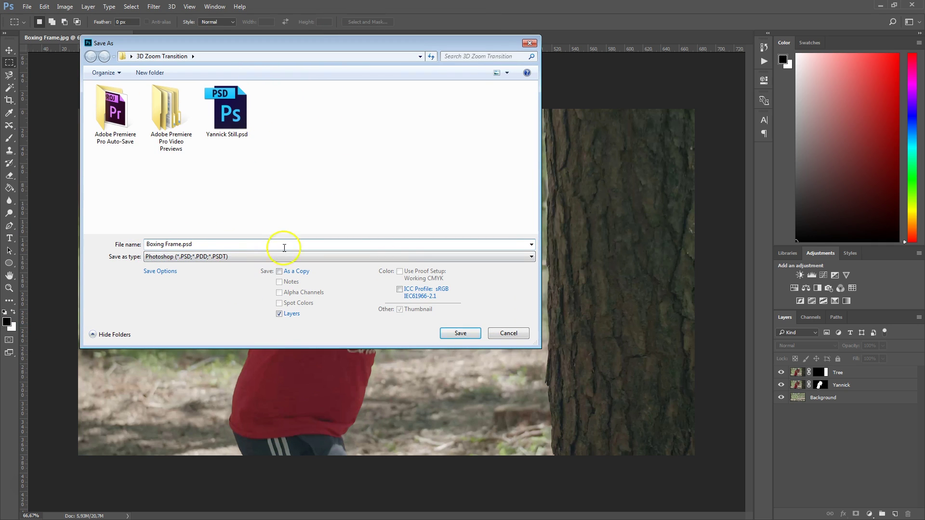
pyautogui.click(459, 333)
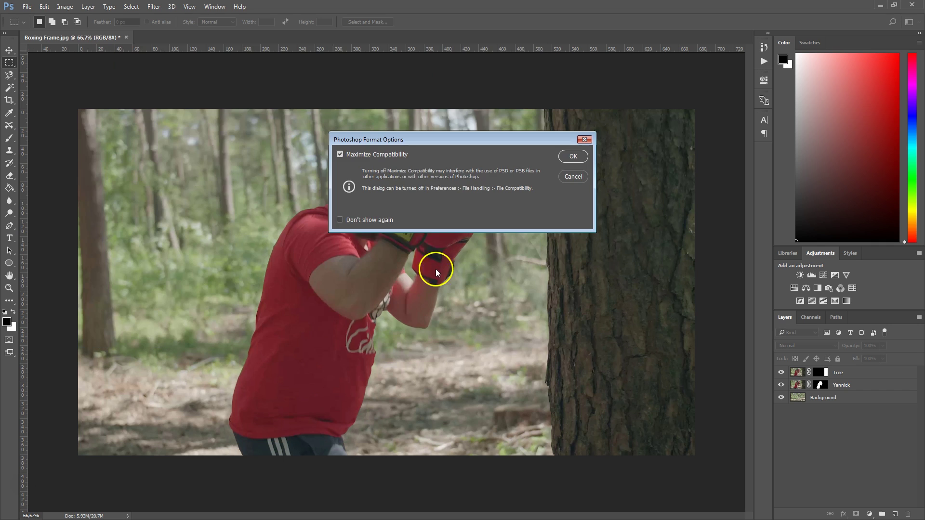
pyautogui.click(573, 157)
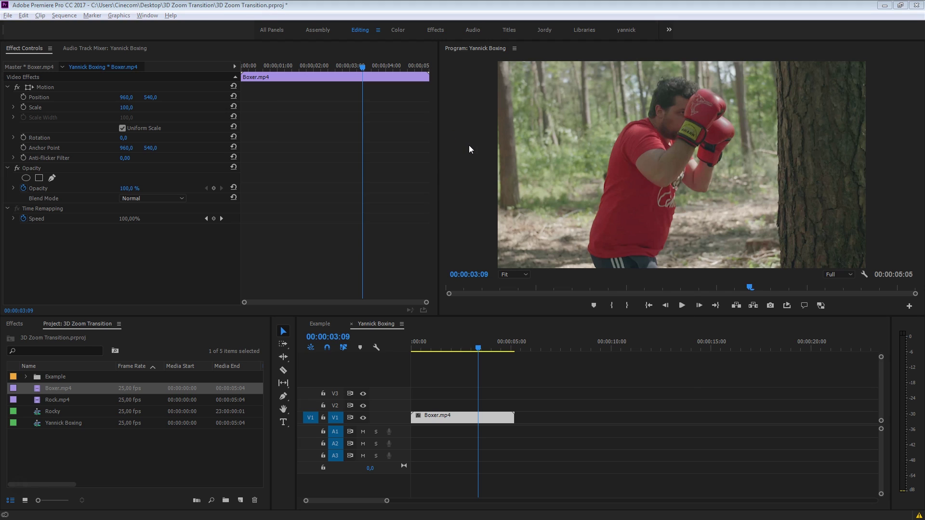
# - Switch to Premiere Pro and bring Boxing Frame.psd from the 3D Zoom Transition folder into the project
pyautogui.hotkey('alt', 'Tab')
pyautogui.click(558, 255)
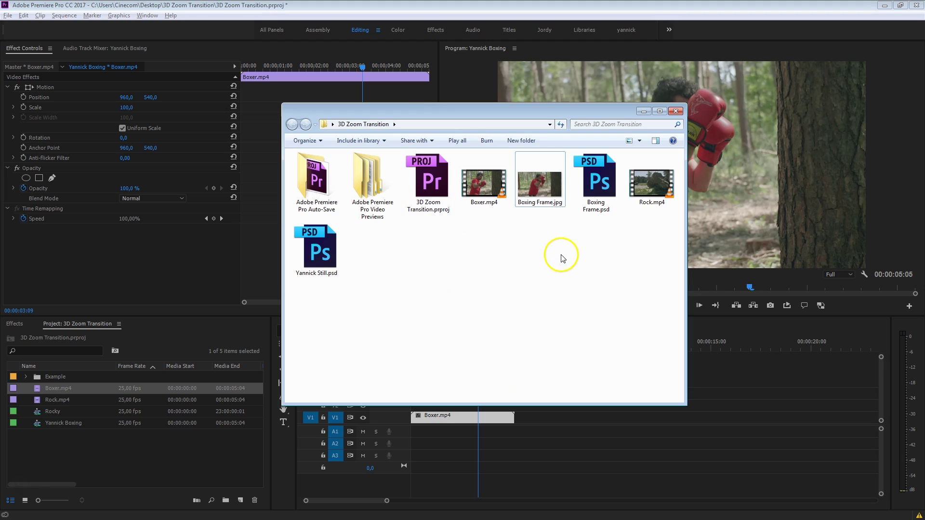
pyautogui.click(593, 212)
pyautogui.moveTo(596, 189); pyautogui.dragTo(168, 441)
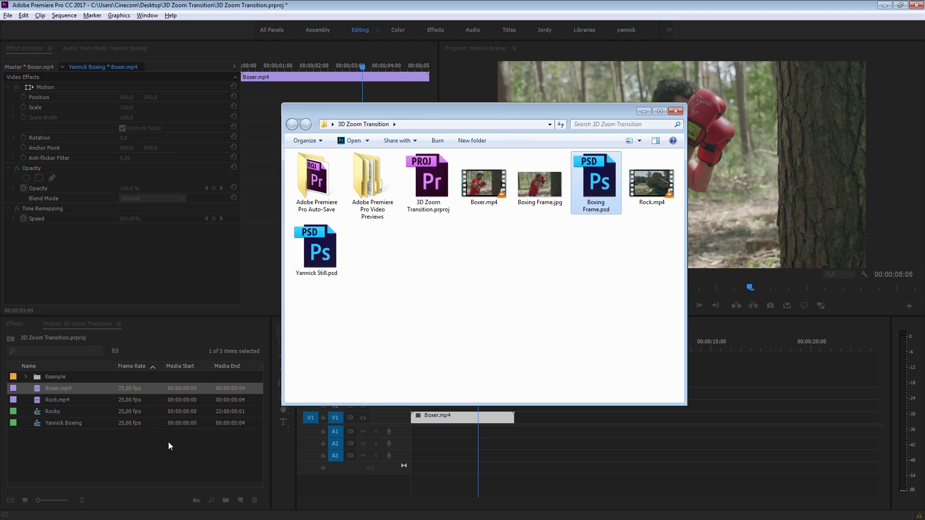
# - Import Boxing Frame.psd as Individual Layers with all three layers included and expand the Boxing Frame bin
pyautogui.moveTo(196, 99); pyautogui.dragTo(505, 176)
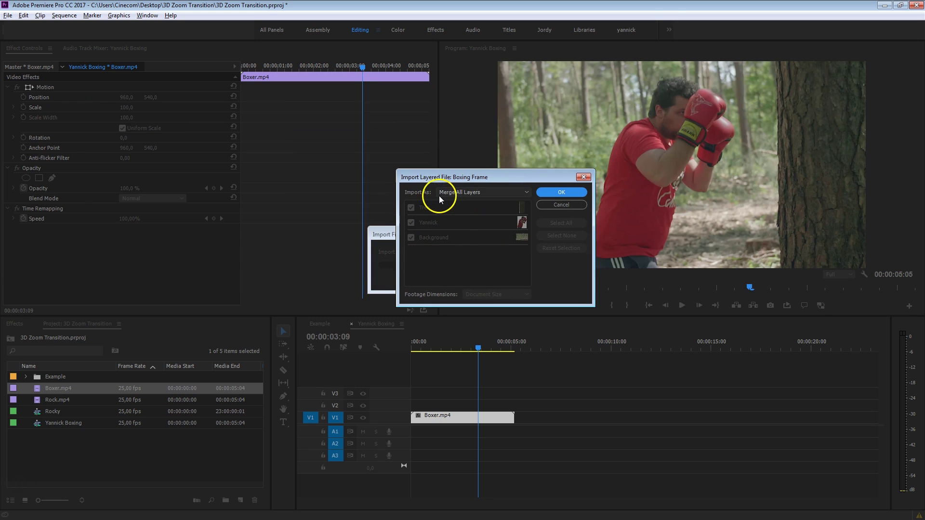
pyautogui.click(488, 192)
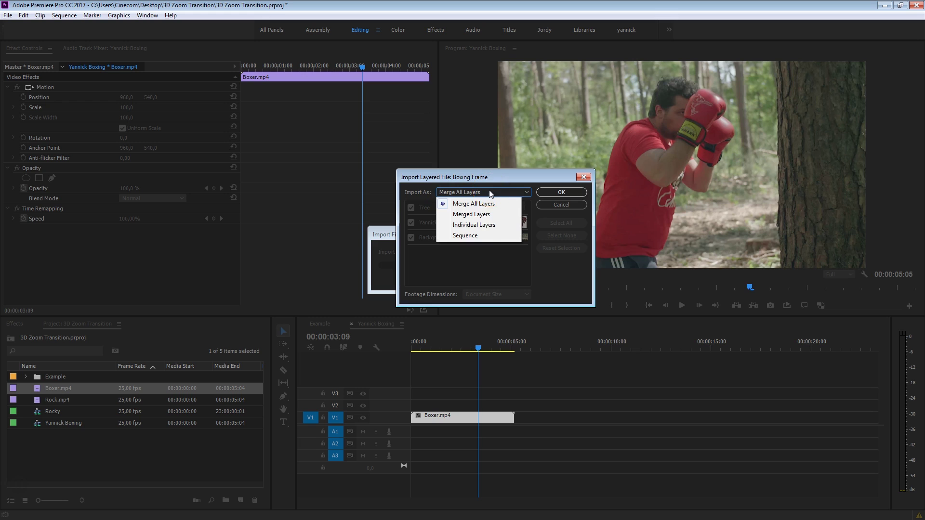
pyautogui.click(488, 227)
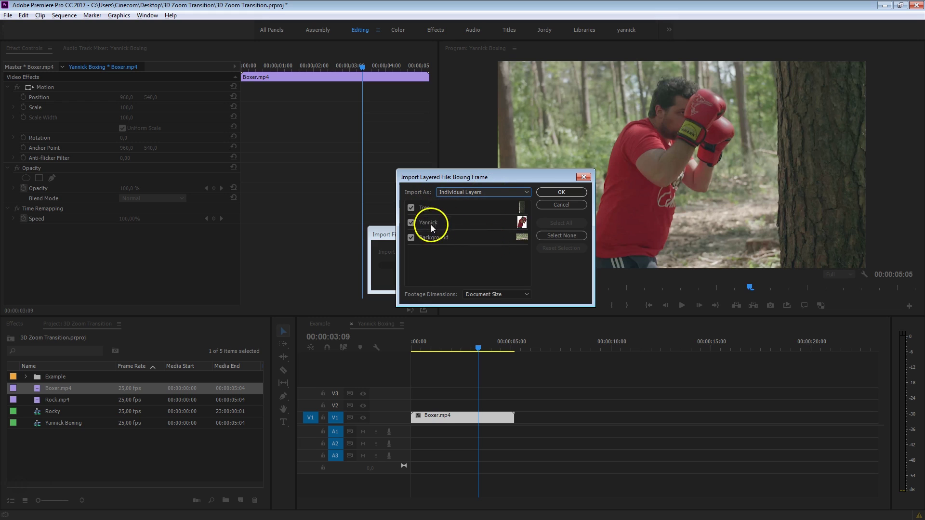
pyautogui.click(554, 191)
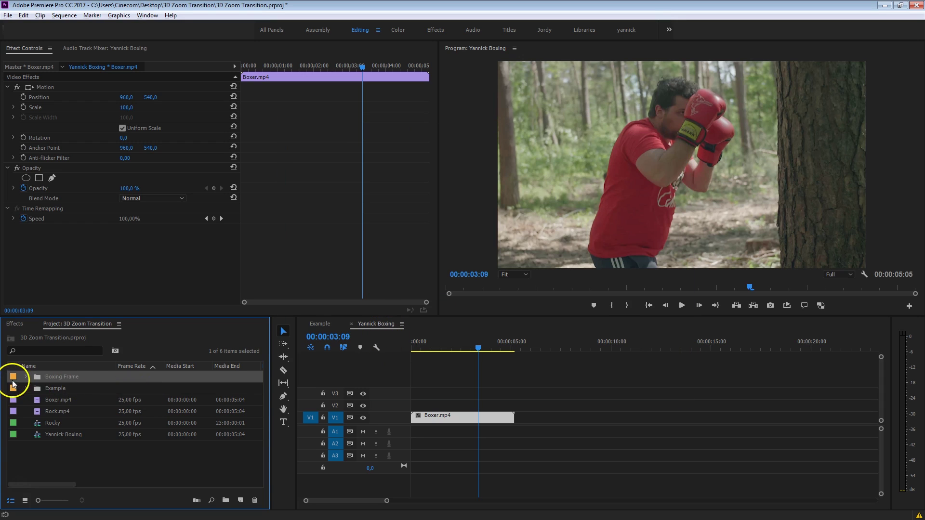
pyautogui.click(26, 376)
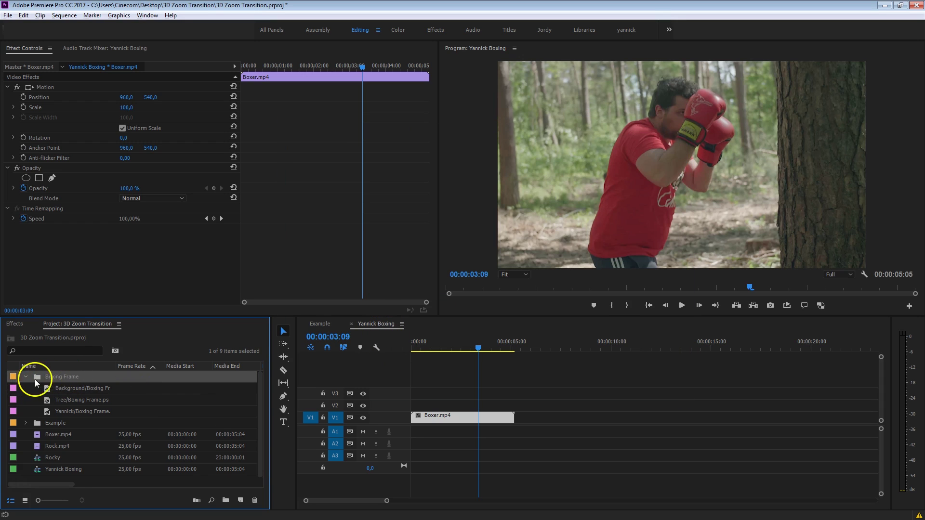
# - Place the Background, boxer and Tree layers at 00:00:03:09, stacked on V1, V2 and V3 respectively
pyautogui.click(54, 388)
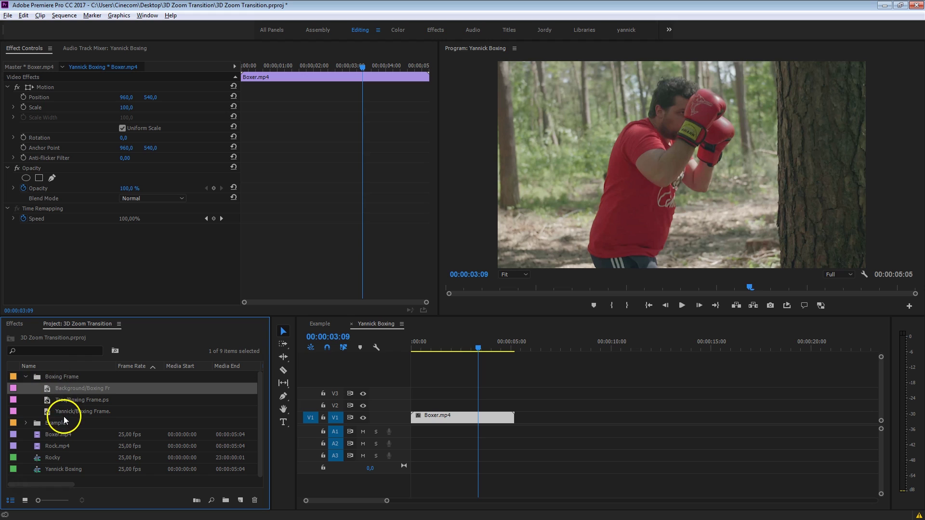
pyautogui.moveTo(49, 390); pyautogui.dragTo(484, 420)
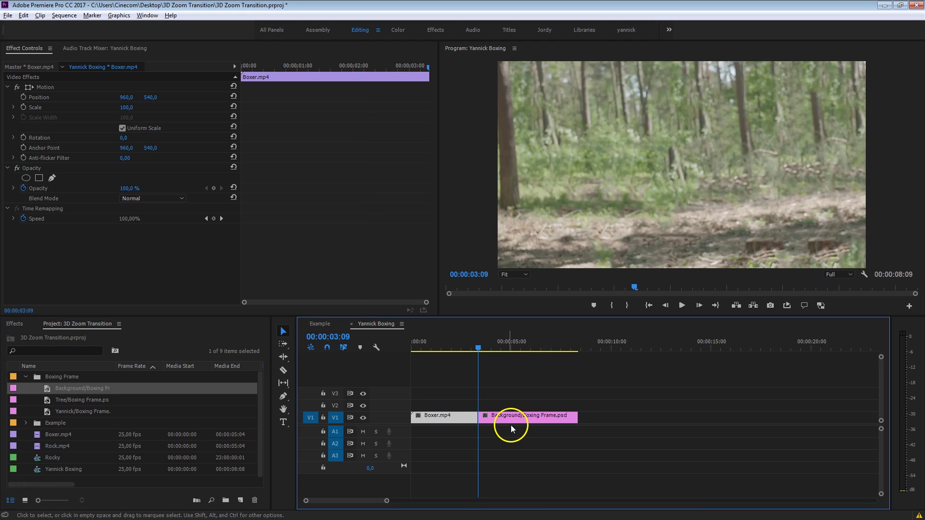
pyautogui.moveTo(80, 415); pyautogui.dragTo(483, 405)
pyautogui.moveTo(87, 403); pyautogui.dragTo(483, 392)
# - Play across the cut from Boxer.mp4 to the stacked layers and toggle the visibility of V3 and V2 to check the separation
pyautogui.click(470, 357)
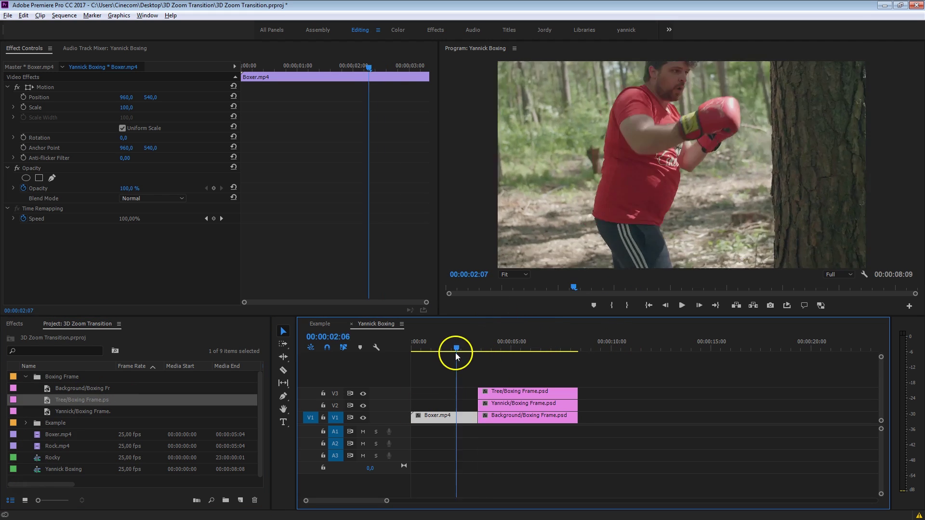
pyautogui.press('space')
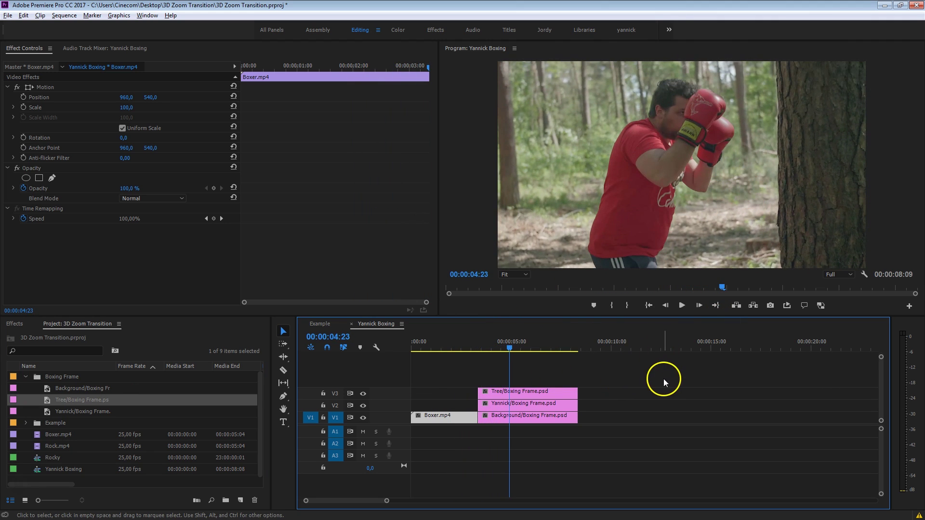
pyautogui.click(363, 393)
pyautogui.click(363, 405)
pyautogui.click(363, 406)
pyautogui.click(363, 405)
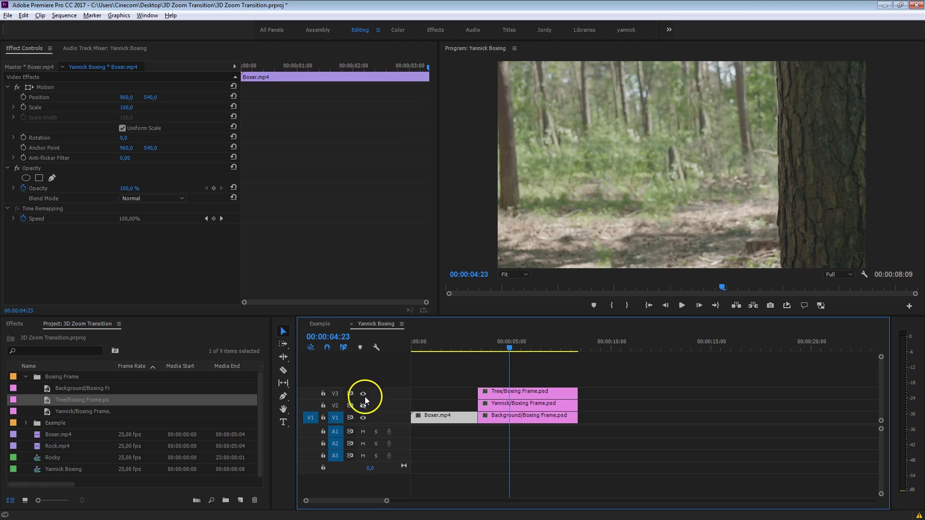
pyautogui.click(363, 394)
pyautogui.click(364, 405)
pyautogui.click(363, 394)
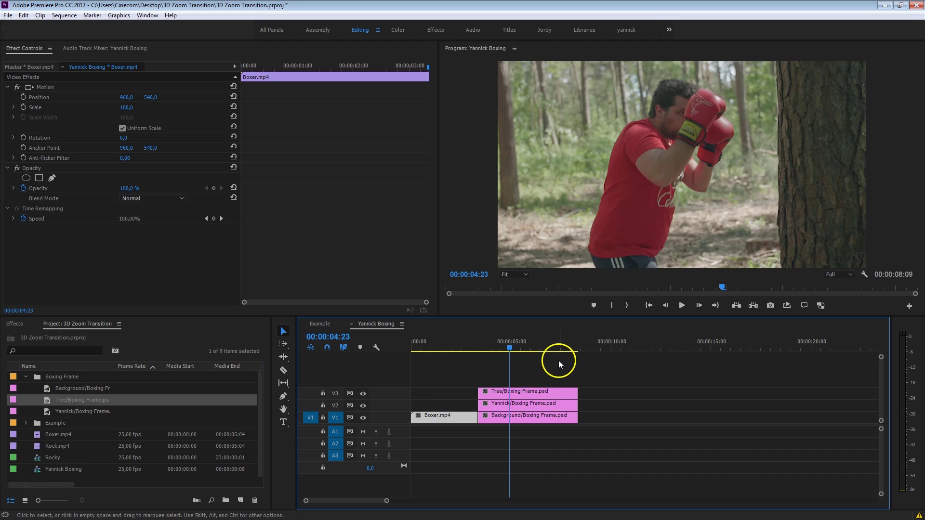
# - Return to 00:00:03:09, find the Transform effect under Distort and apply it to the Background clip on V1
pyautogui.moveTo(506, 344); pyautogui.dragTo(483, 342)
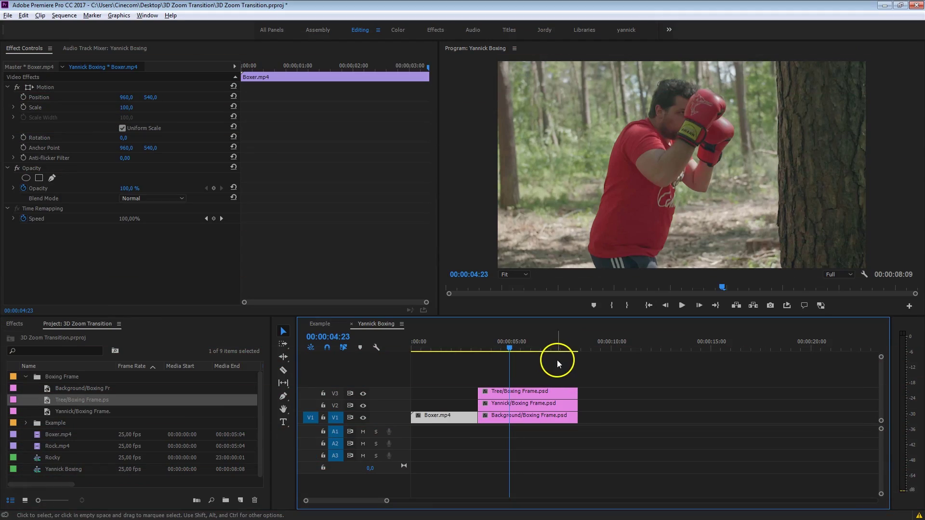
pyautogui.moveTo(487, 341); pyautogui.dragTo(488, 345)
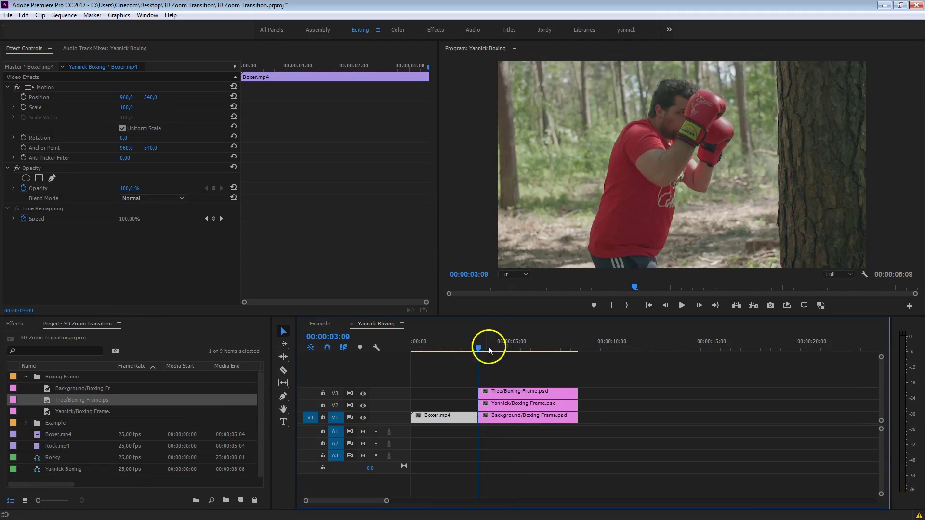
pyautogui.click(15, 323)
pyautogui.click(27, 335)
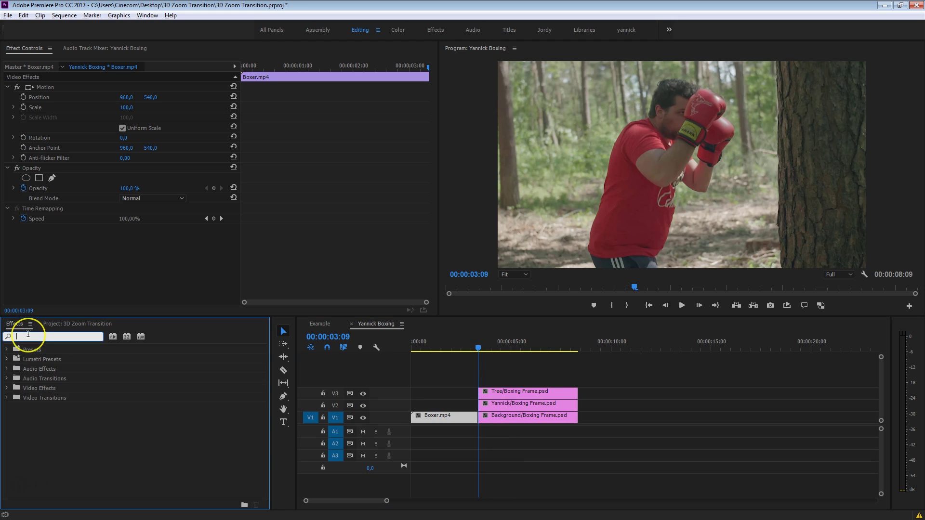
pyautogui.write('trans')
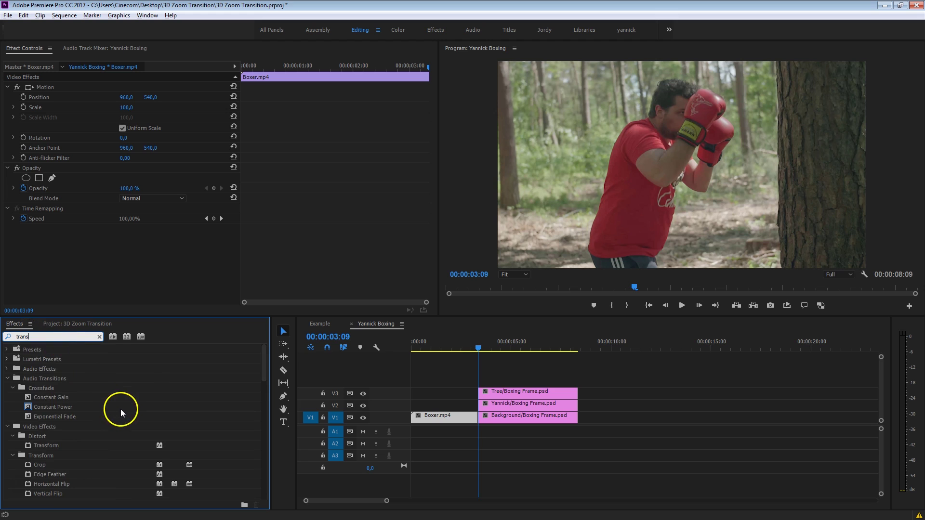
pyautogui.scroll(-10, 121, 409)
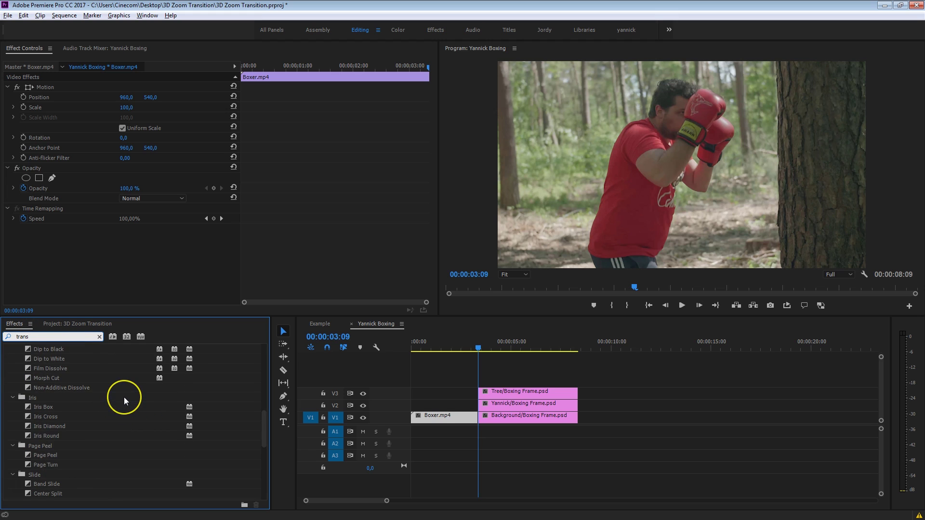
pyautogui.scroll(-5, 124, 396)
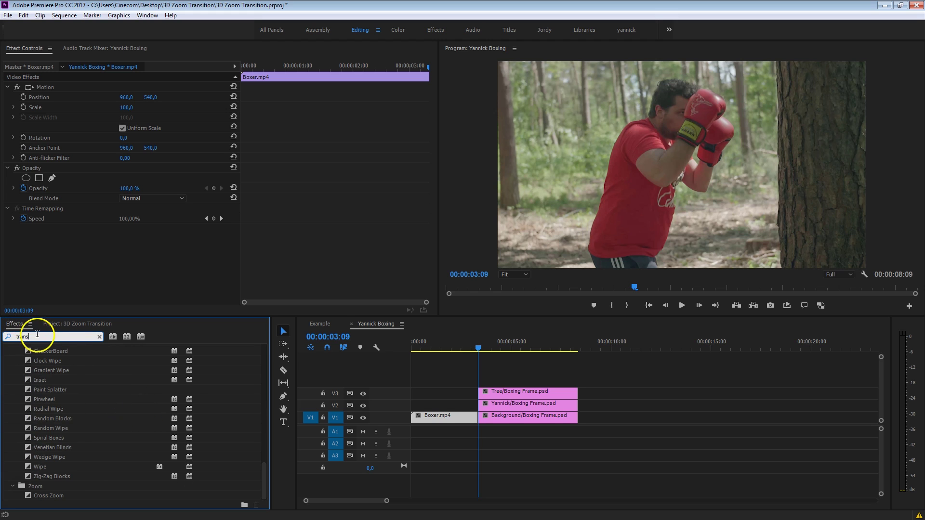
pyautogui.write('form')
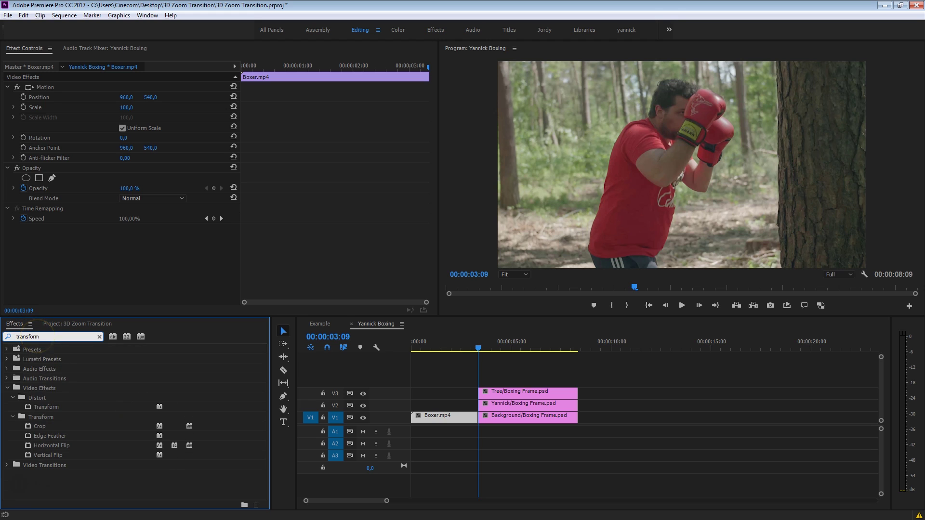
pyautogui.click(56, 409)
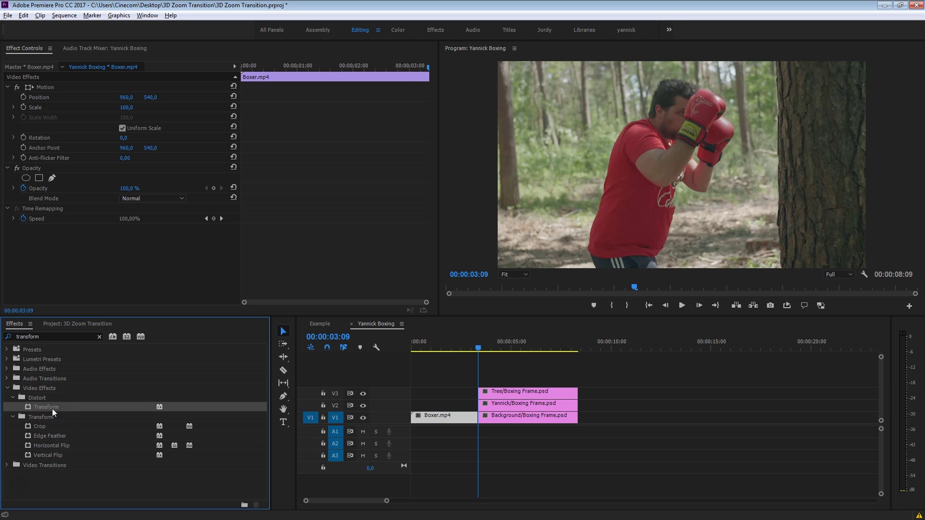
pyautogui.moveTo(52, 409); pyautogui.dragTo(516, 418)
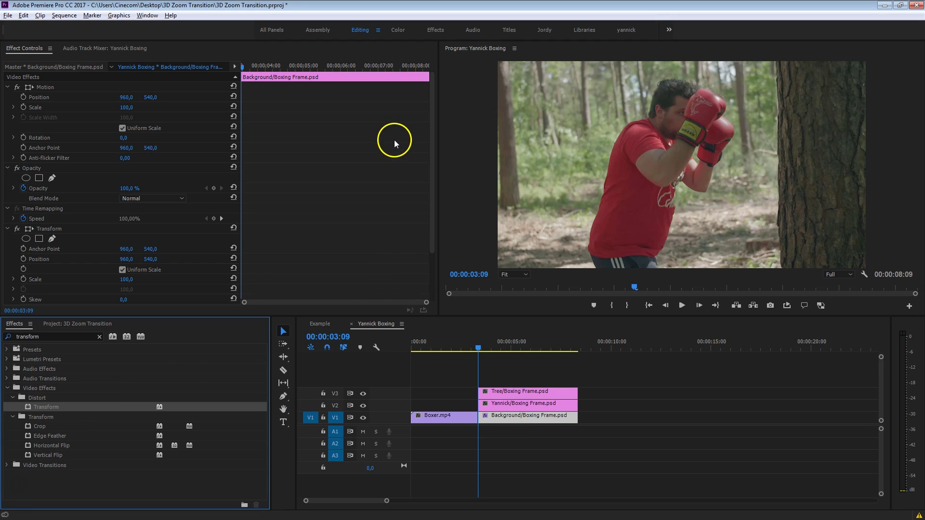
# - Keyframe the Background clip's Transform Scale at 100 at its start and 103 at 00:00:05:22
pyautogui.scroll(-3, 365, 131)
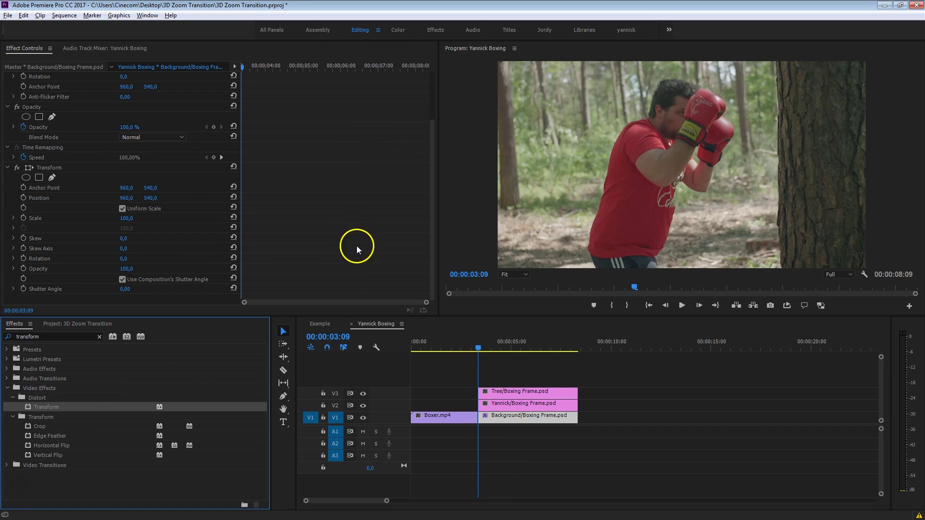
pyautogui.click(23, 219)
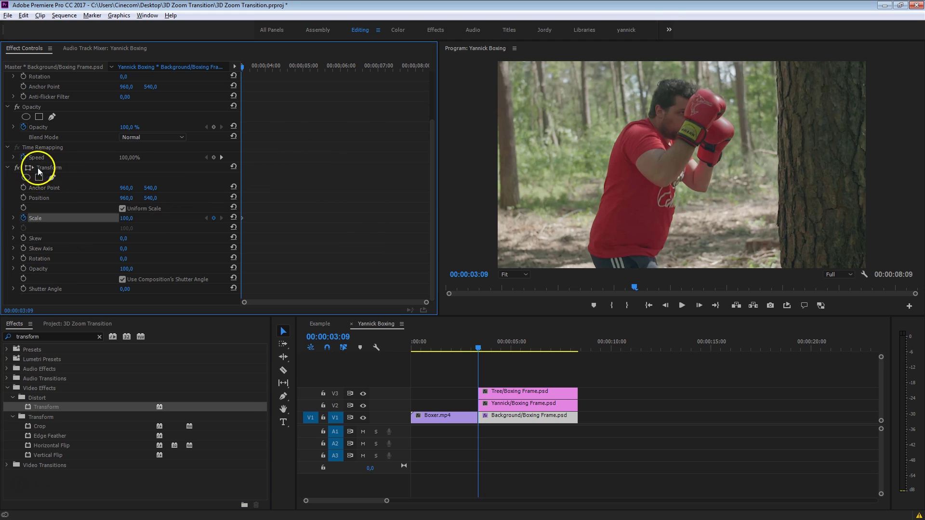
pyautogui.moveTo(258, 66); pyautogui.dragTo(336, 57)
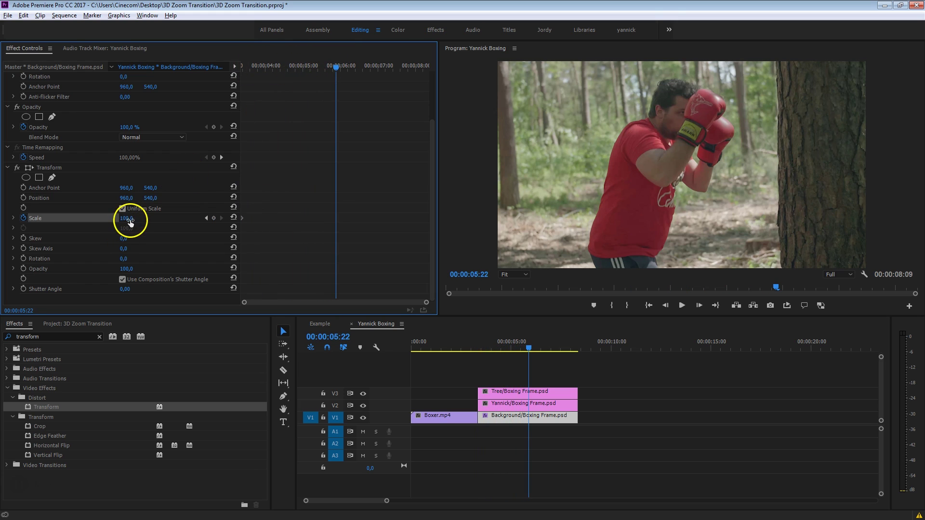
pyautogui.write('1053')
pyautogui.press('Return')
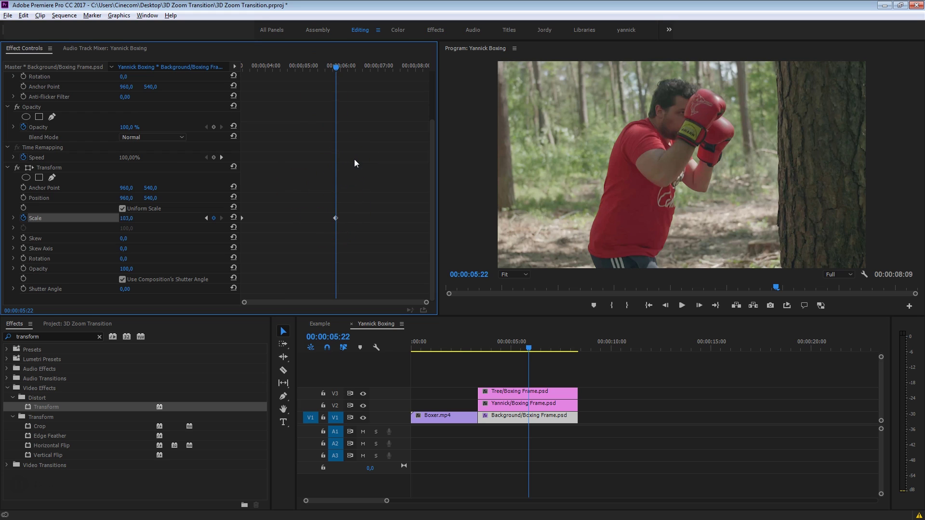
# - Advance five frames to 00:00:06:02 and set the Background clip's Transform Scale to 300
pyautogui.press('Right')
pyautogui.press('Right')
pyautogui.press('Right')
pyautogui.press('Right')
pyautogui.press('Right')
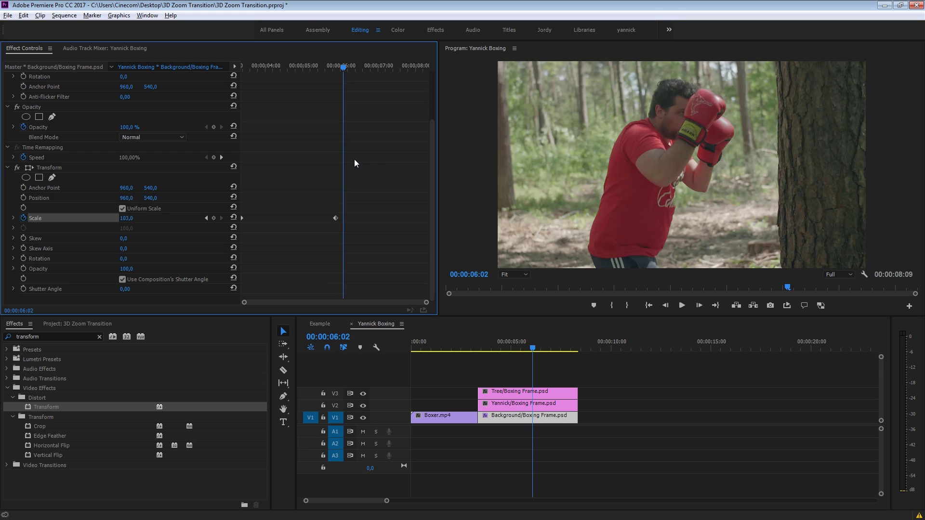
pyautogui.click(128, 217)
pyautogui.write('300')
pyautogui.press('Return')
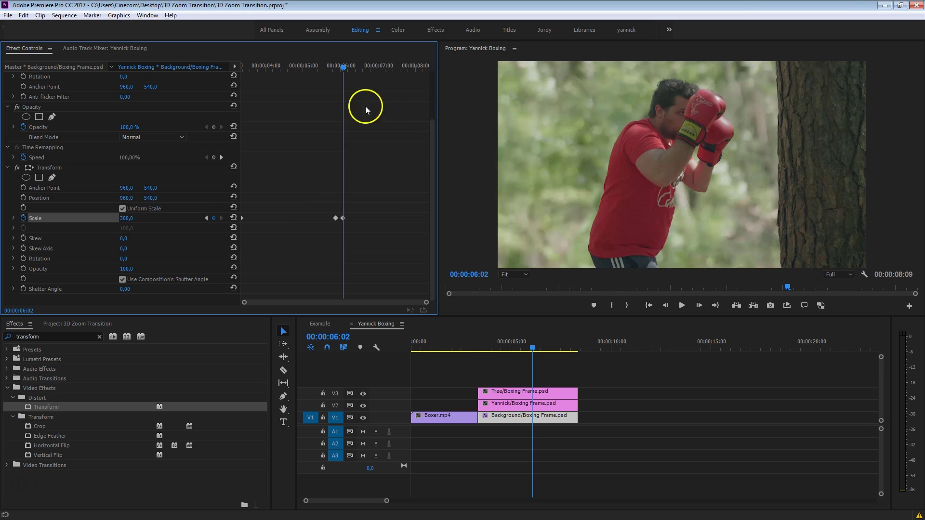
# - Preview the Background zoom and apply Ease Out to its Scale keyframe at 00:00:05:22
pyautogui.click(328, 63)
pyautogui.press('space')
pyautogui.click(335, 65)
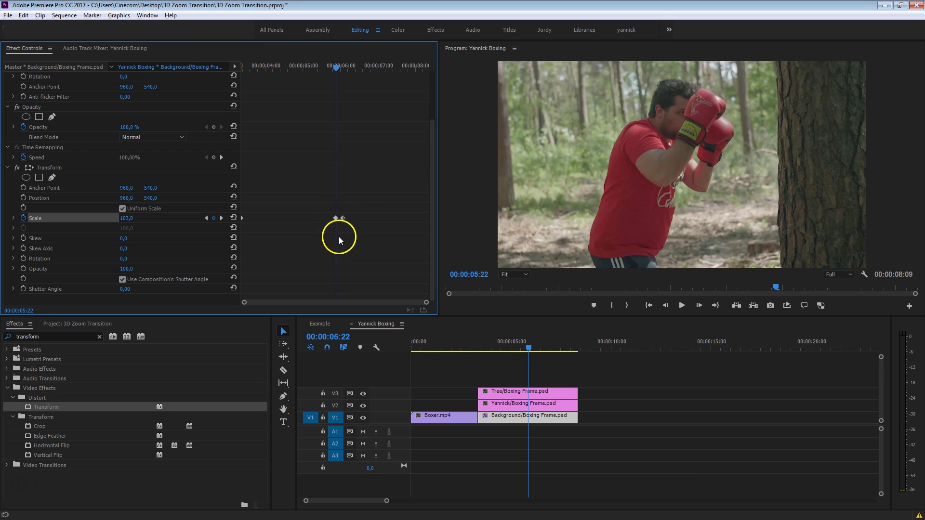
pyautogui.rightClick(336, 217)
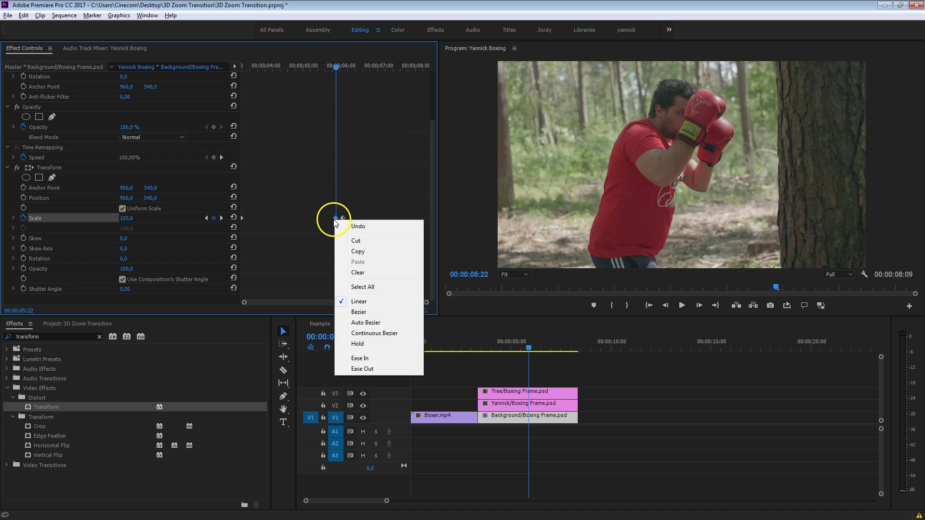
pyautogui.click(383, 369)
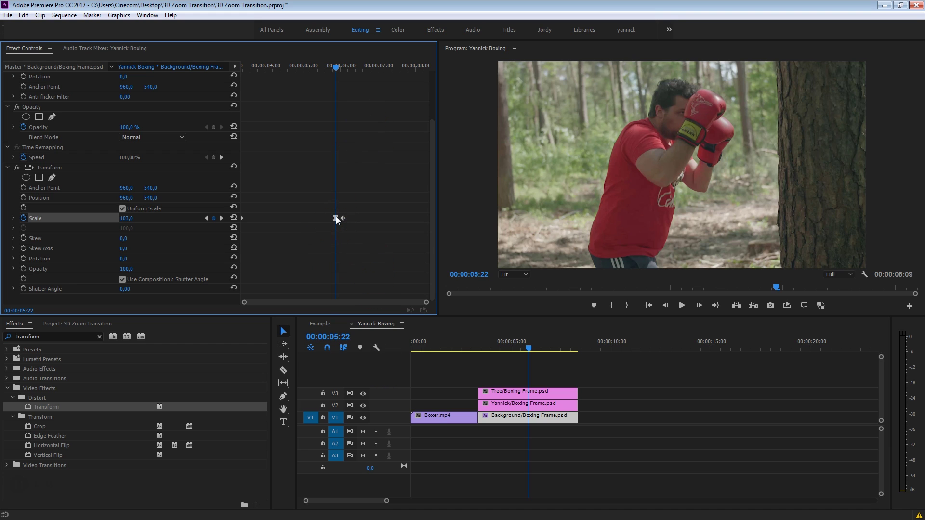
# - Apply the Transform effect to the boxer clip on V2 and start Scale keyframing at the clip's beginning
pyautogui.moveTo(337, 67); pyautogui.dragTo(206, 78)
pyautogui.click(523, 403)
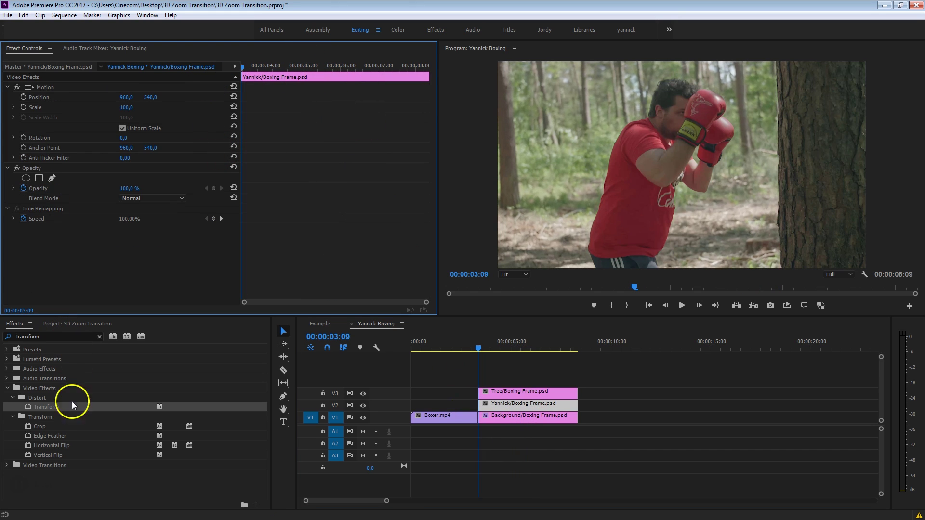
pyautogui.moveTo(27, 408); pyautogui.dragTo(501, 401)
pyautogui.scroll(-3, 395, 181)
pyautogui.click(26, 220)
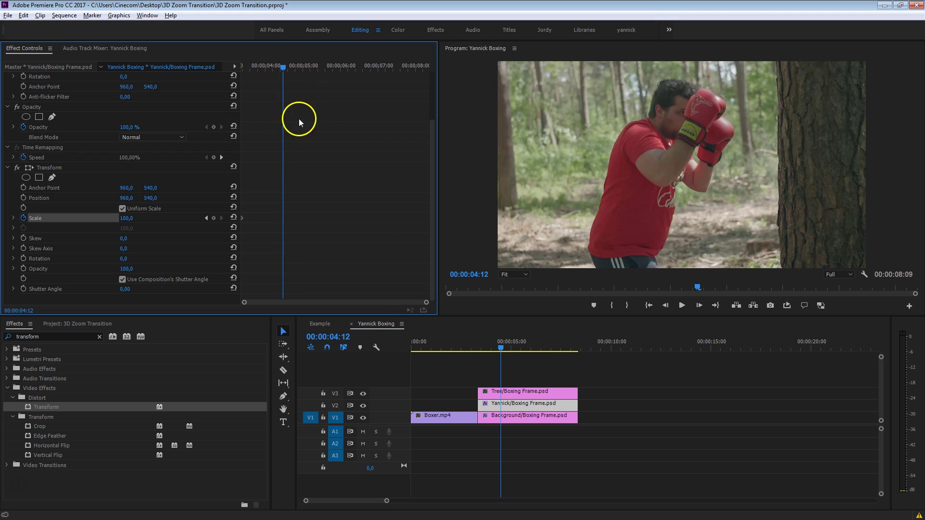
# - Align the playhead with the Background clip's second Scale keyframe and set the boxer clip's Transform Scale to 113 there
pyautogui.click(516, 418)
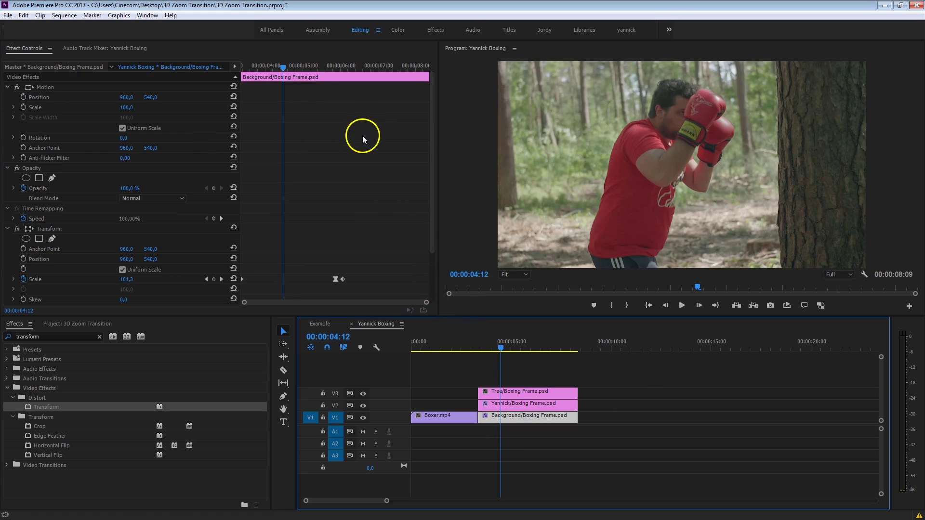
pyautogui.moveTo(281, 62); pyautogui.dragTo(320, 90)
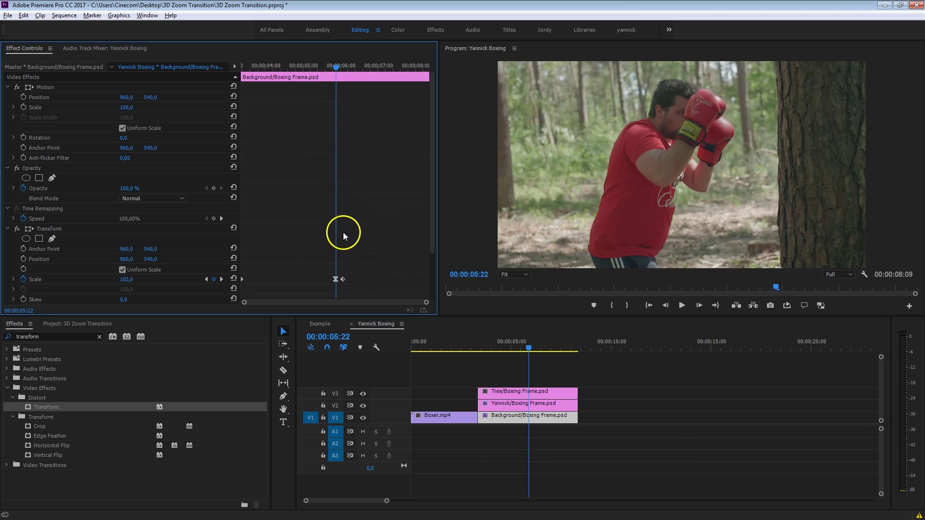
pyautogui.click(533, 405)
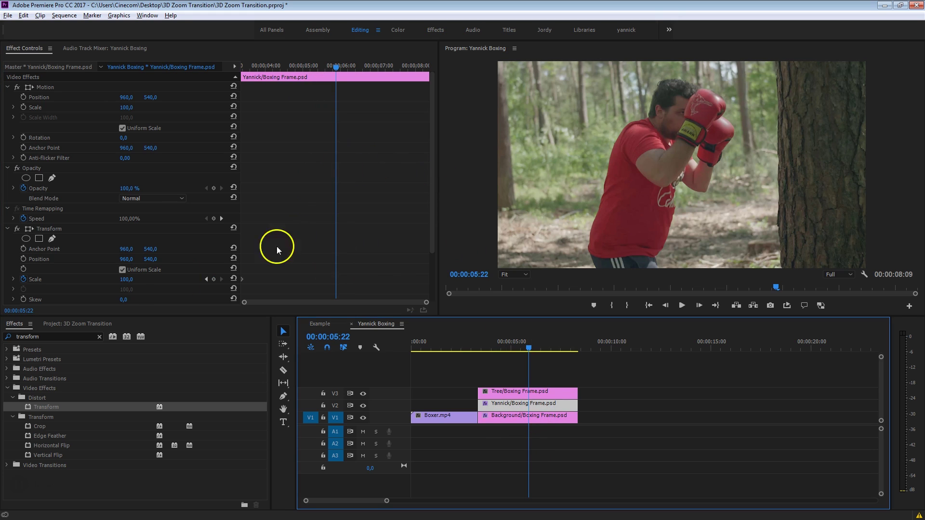
pyautogui.moveTo(123, 278); pyautogui.dragTo(192, 264)
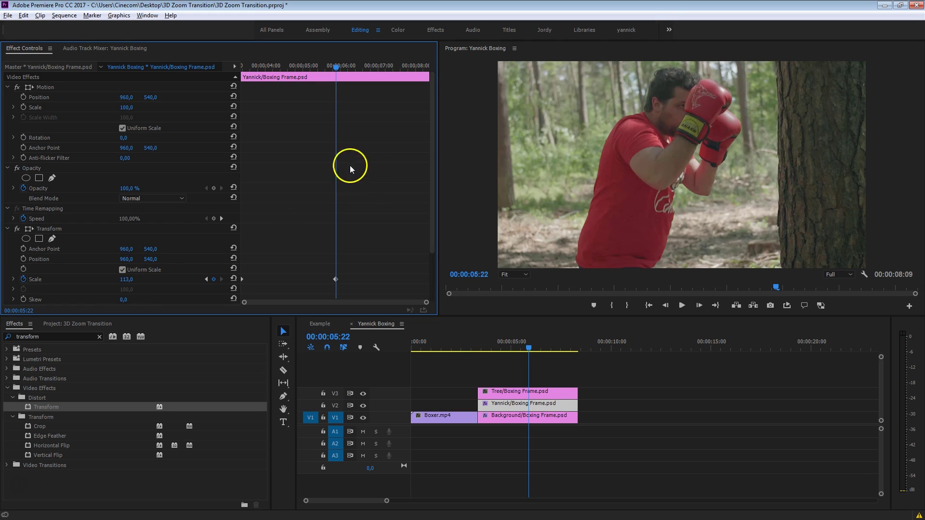
# - Add Transform Position and Rotation keyframes to the boxer clip and move both to the clip's start
pyautogui.click(23, 259)
pyautogui.scroll(-3, 246, 233)
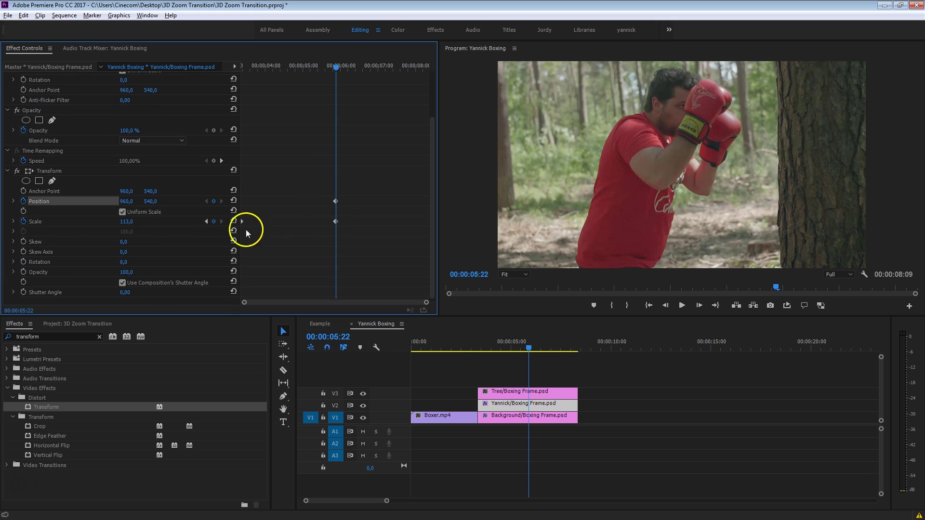
pyautogui.click(23, 262)
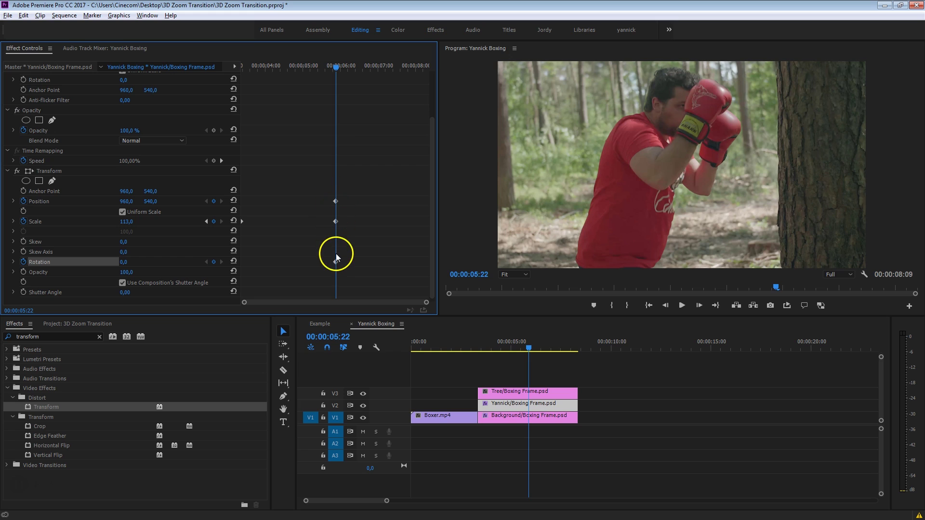
pyautogui.moveTo(333, 202); pyautogui.dragTo(242, 226)
pyautogui.moveTo(334, 262); pyautogui.dragTo(241, 281)
# - Set the boxer clip's Transform horizontal Position to 861,4 and Rotation to -7,4° at 00:00:05:22
pyautogui.moveTo(134, 202); pyautogui.dragTo(1, 206)
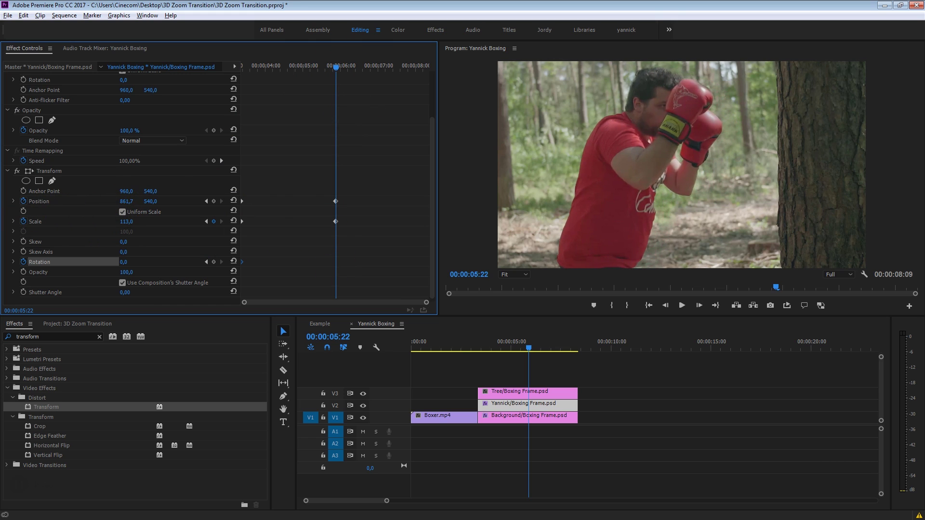
pyautogui.moveTo(128, 262); pyautogui.dragTo(92, 262)
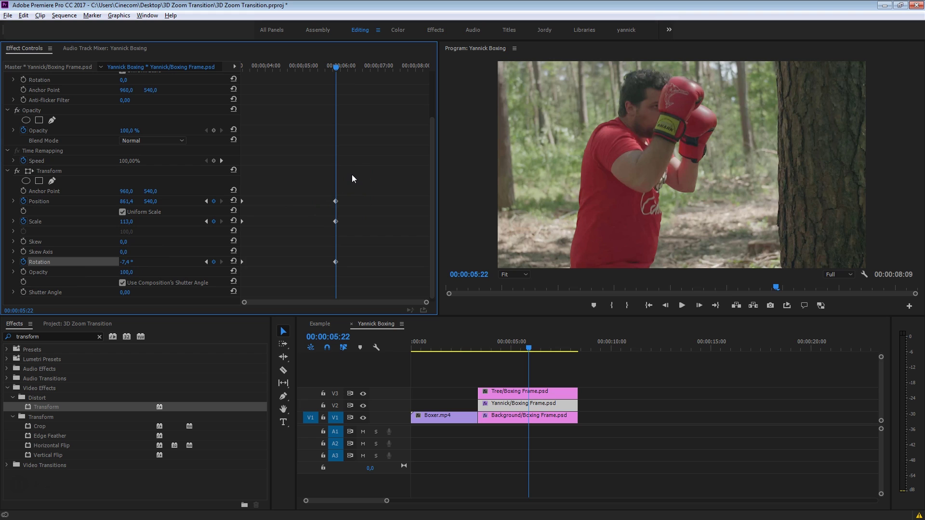
pyautogui.press('space')
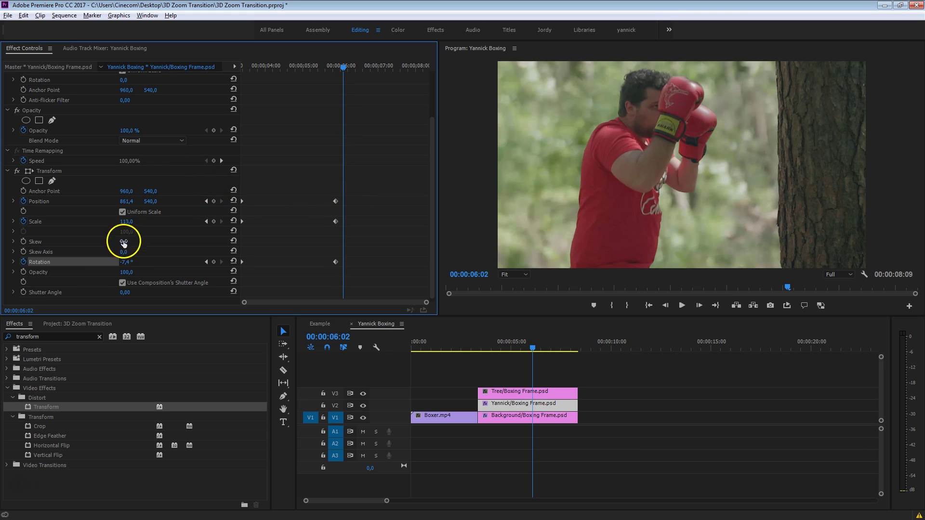
# - Set the boxer clip's Transform Scale to 300 and horizontal Position to 197,4 at 00:00:06:02
pyautogui.moveTo(128, 222); pyautogui.dragTo(297, 180)
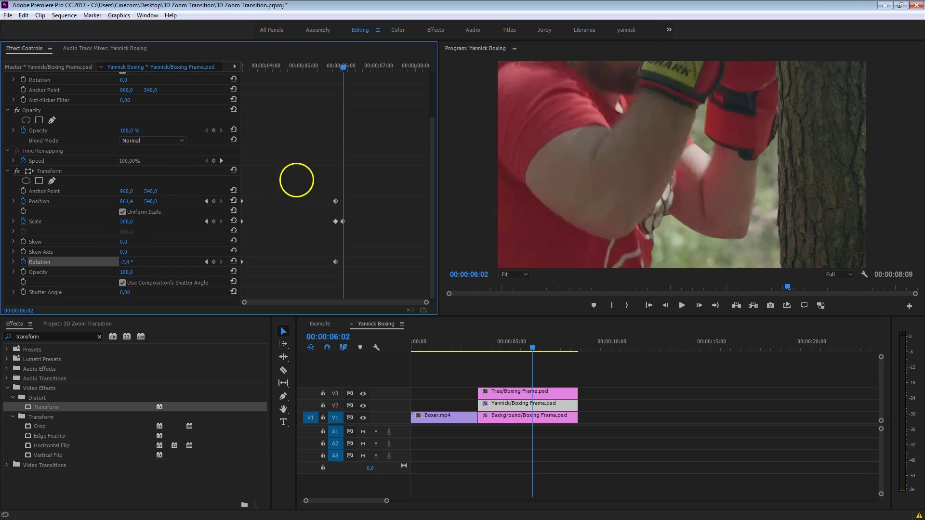
pyautogui.moveTo(121, 203)
pyautogui.mouseDown()
pyautogui.moveTo(29, 201)
pyautogui.moveTo(136, 206)
pyautogui.moveTo(127, 202)
pyautogui.mouseUp()
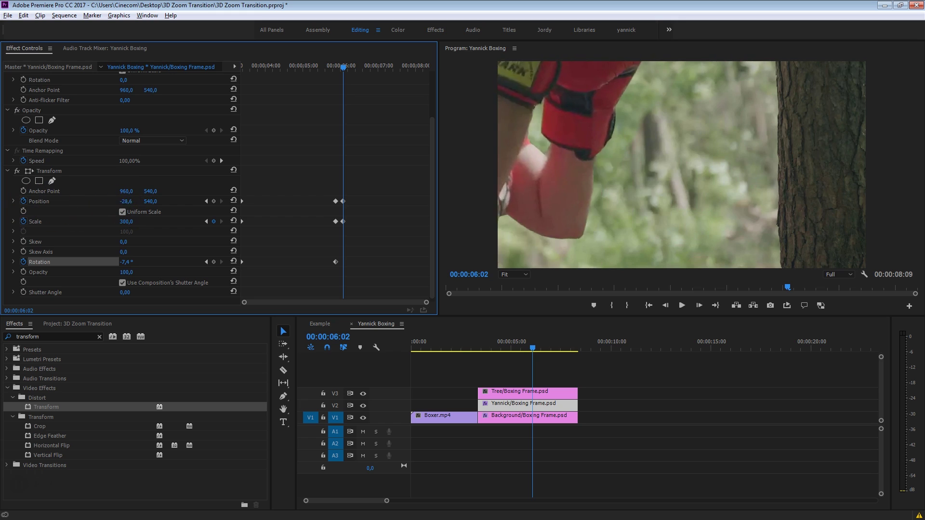
pyautogui.moveTo(524, 192); pyautogui.dragTo(568, 193)
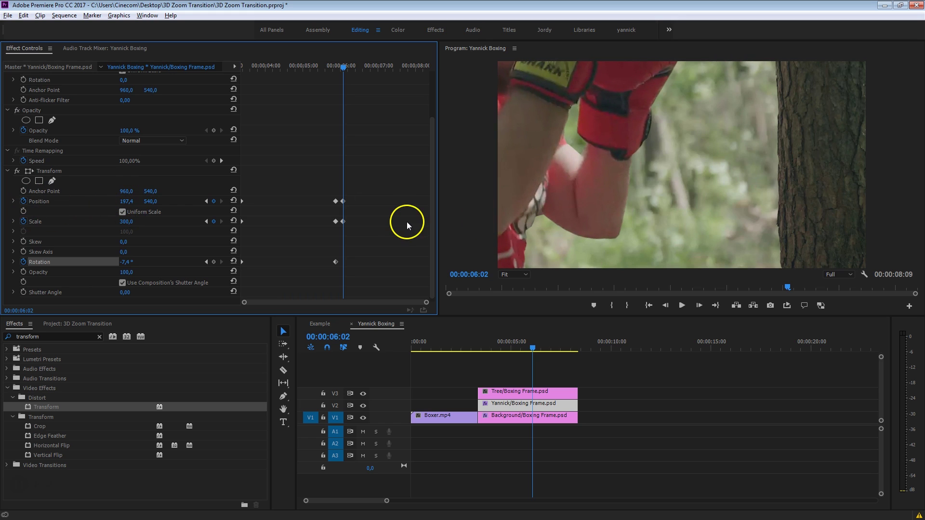
pyautogui.scroll(3, 405, 217)
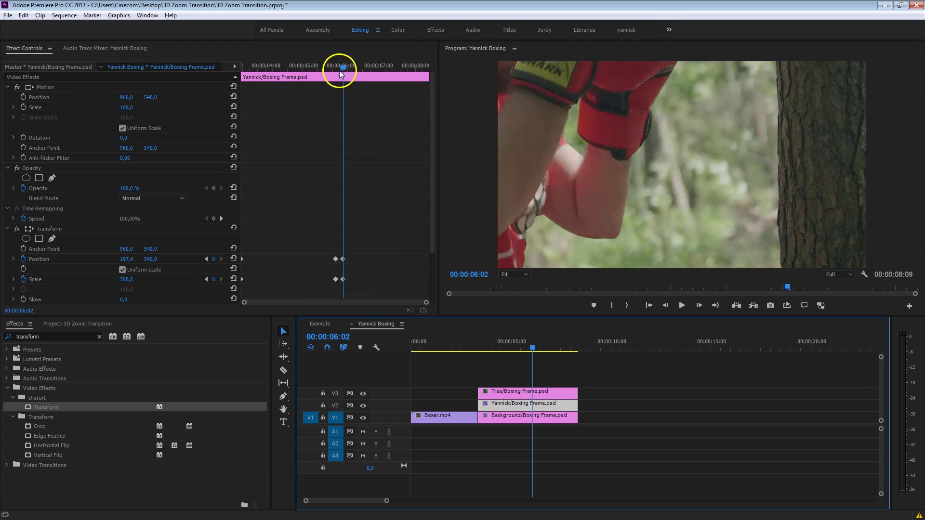
# - Apply the Transform effect to the Tree clip on V3 and add a Scale keyframe placed at the clip's start
pyautogui.moveTo(342, 64); pyautogui.dragTo(334, 67)
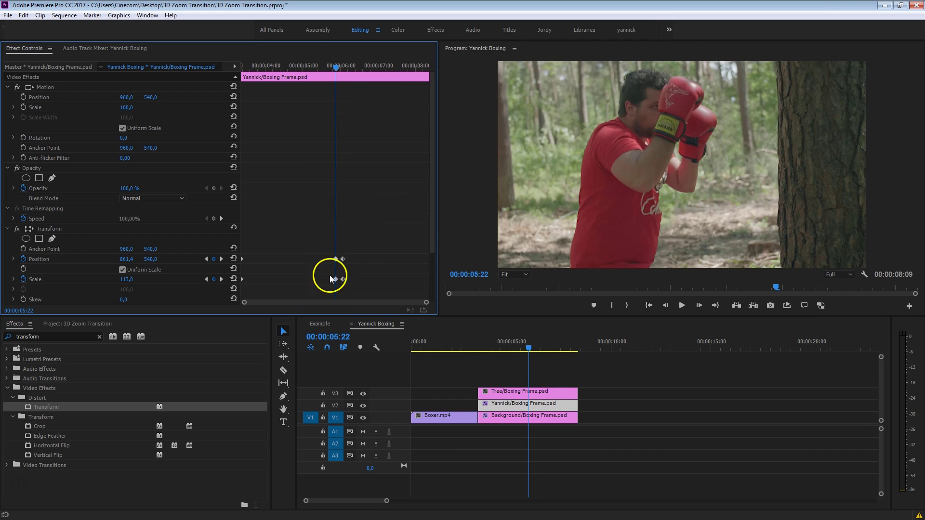
pyautogui.click(500, 391)
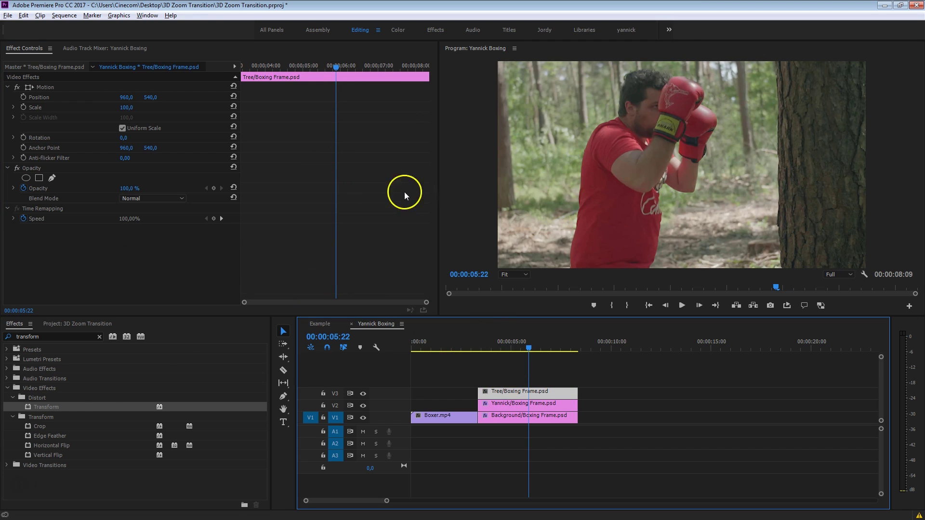
pyautogui.moveTo(48, 409); pyautogui.dragTo(537, 392)
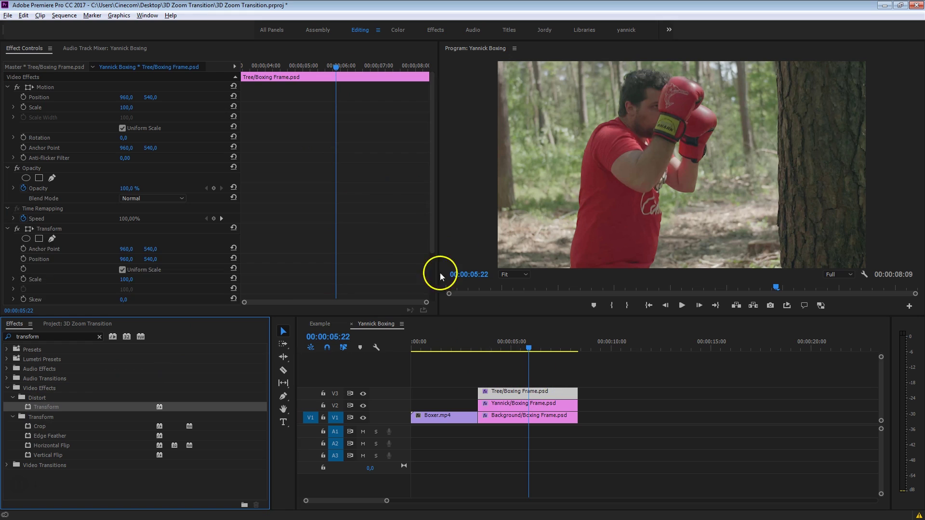
pyautogui.scroll(-2, 399, 223)
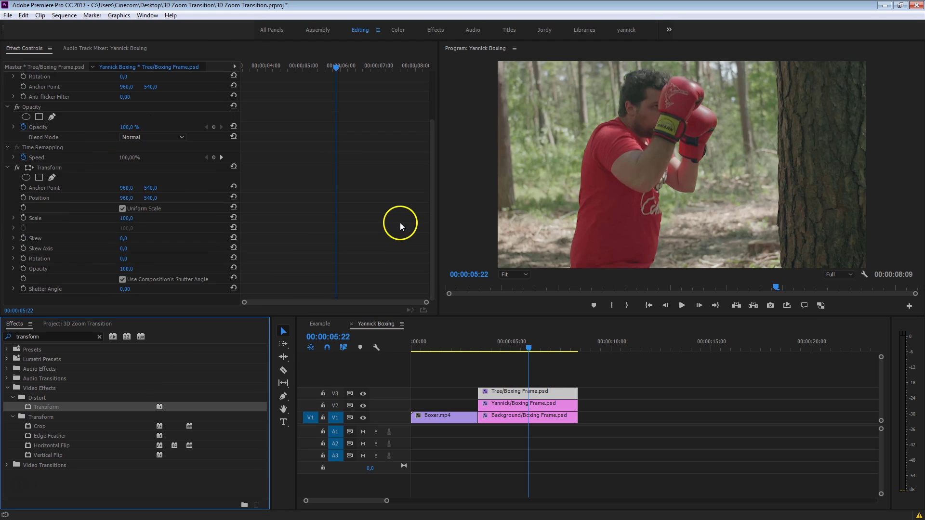
pyautogui.click(24, 218)
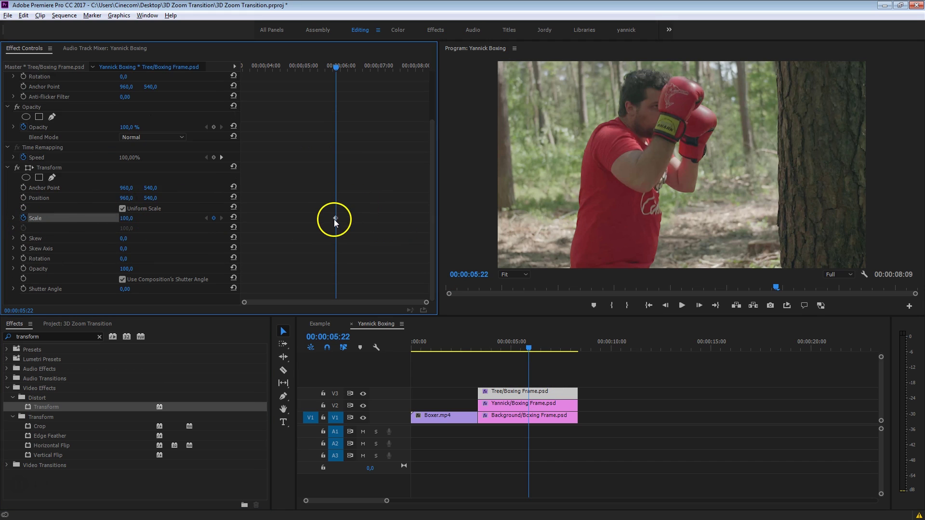
pyautogui.moveTo(335, 219)
pyautogui.mouseDown()
pyautogui.moveTo(237, 230)
pyautogui.moveTo(110, 216)
pyautogui.mouseUp()
# - Set the Tree clip's Transform Scale to 105,9 at 00:00:05:22 and 213 at 00:00:06:02
pyautogui.moveTo(128, 219); pyautogui.dragTo(220, 201)
pyautogui.moveTo(241, 195); pyautogui.dragTo(155, 223)
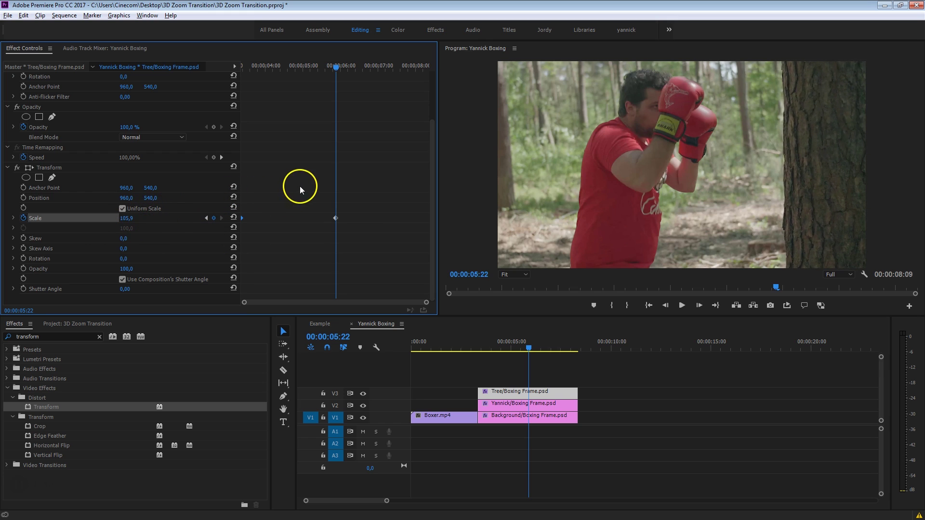
pyautogui.press('space')
pyautogui.write('88')
pyautogui.press('Return')
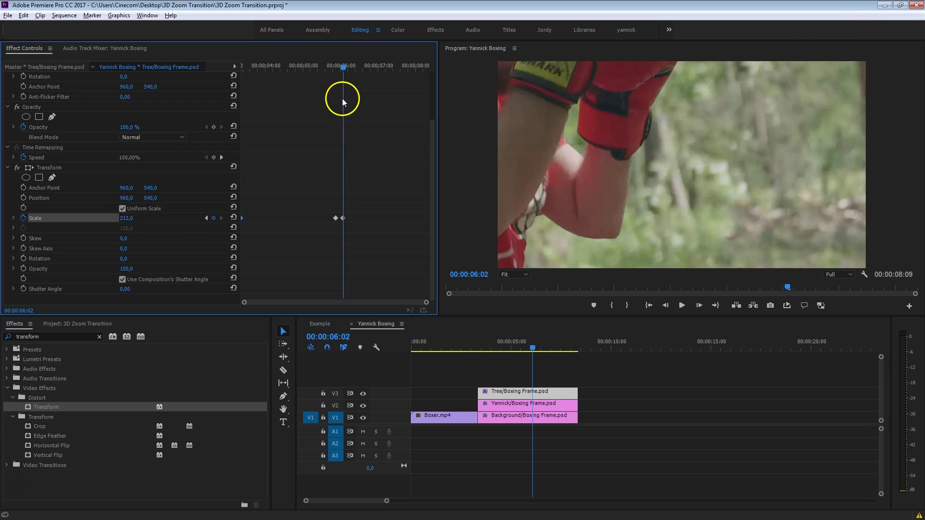
# - Play back the boxing sequence around the zoom and from the Boxer.mp4 clip to review the layer animation
pyautogui.moveTo(343, 68); pyautogui.dragTo(148, 91)
pyautogui.press('space')
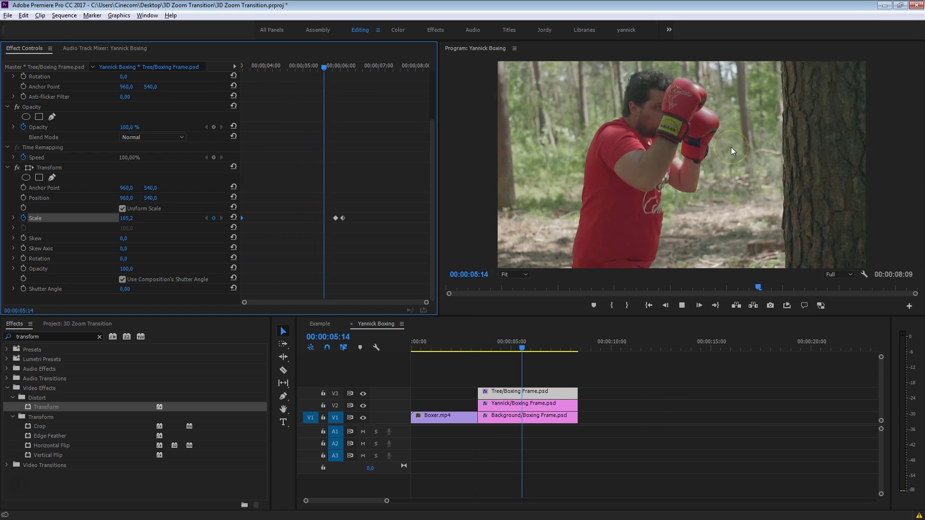
pyautogui.click(662, 198)
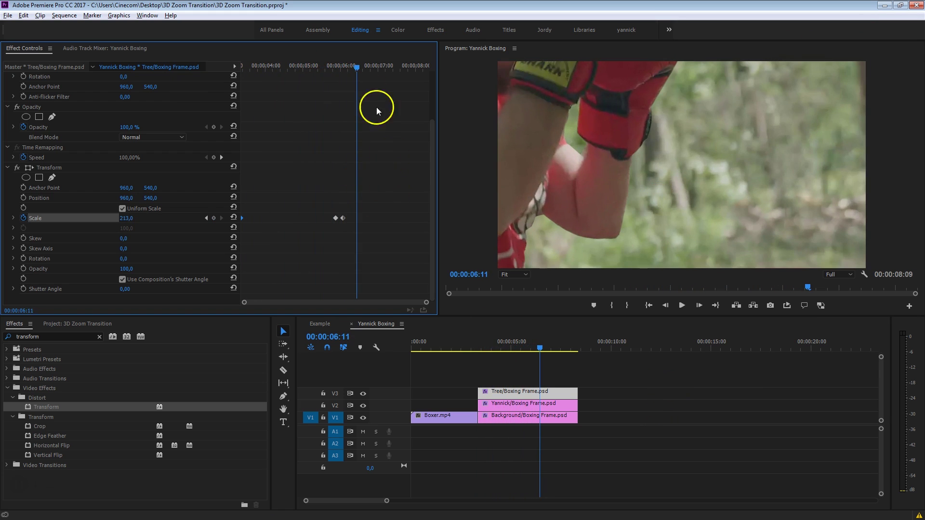
pyautogui.press('Up')
pyautogui.click(467, 347)
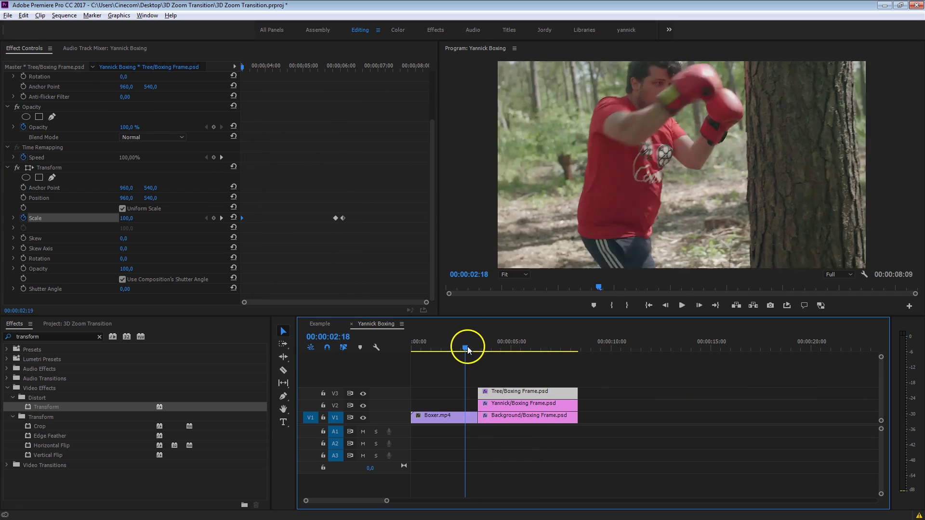
pyautogui.moveTo(467, 346); pyautogui.dragTo(463, 347)
pyautogui.click(661, 187)
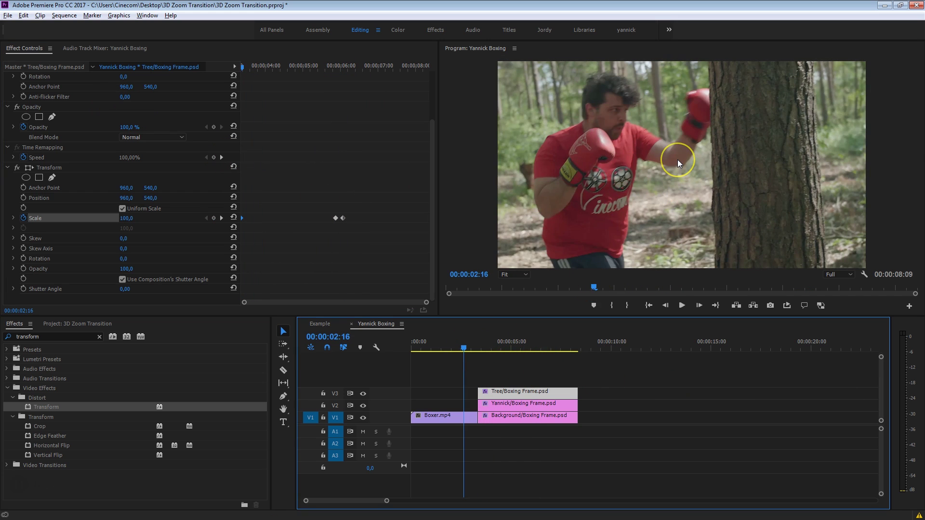
pyautogui.click(342, 191)
pyautogui.click(261, 216)
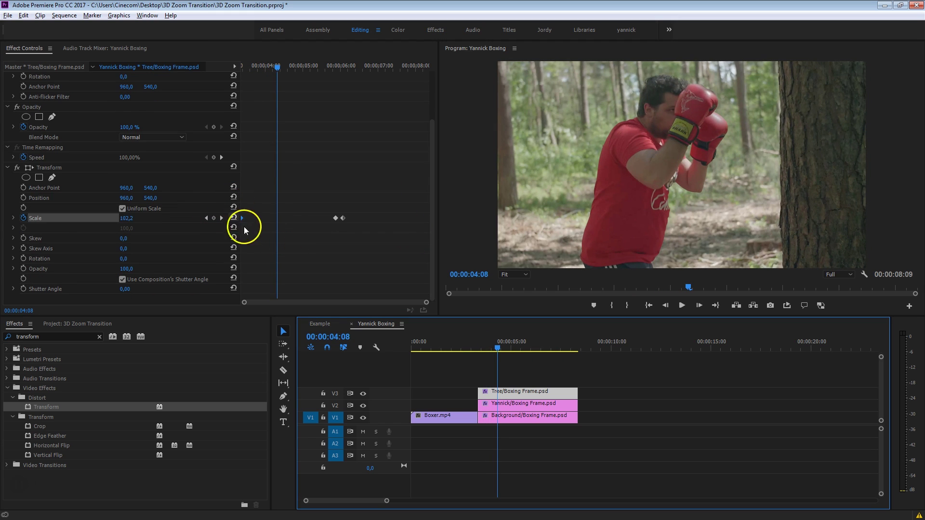
# - Apply Ease Out to the Tree clip's first and second Transform Scale keyframes
pyautogui.rightClick(242, 219)
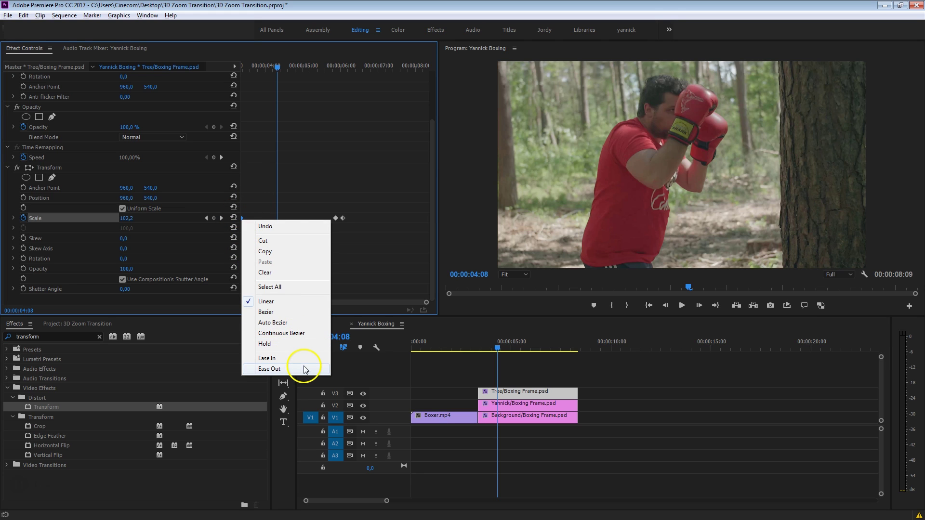
pyautogui.click(243, 215)
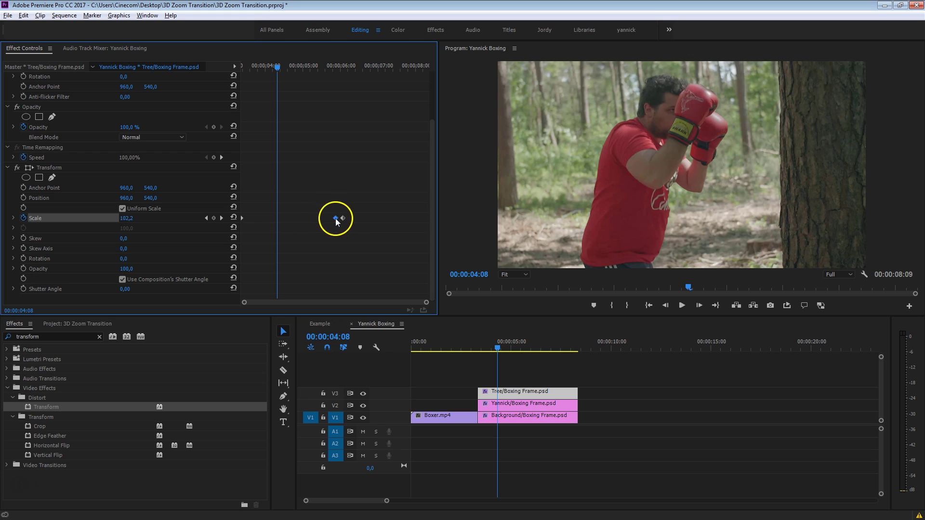
pyautogui.rightClick(246, 217)
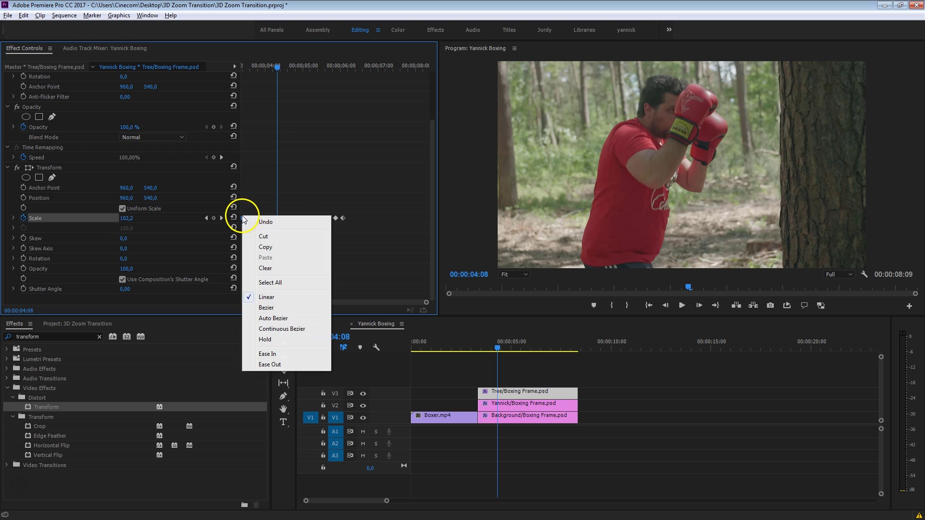
pyautogui.click(291, 356)
pyautogui.rightClick(335, 218)
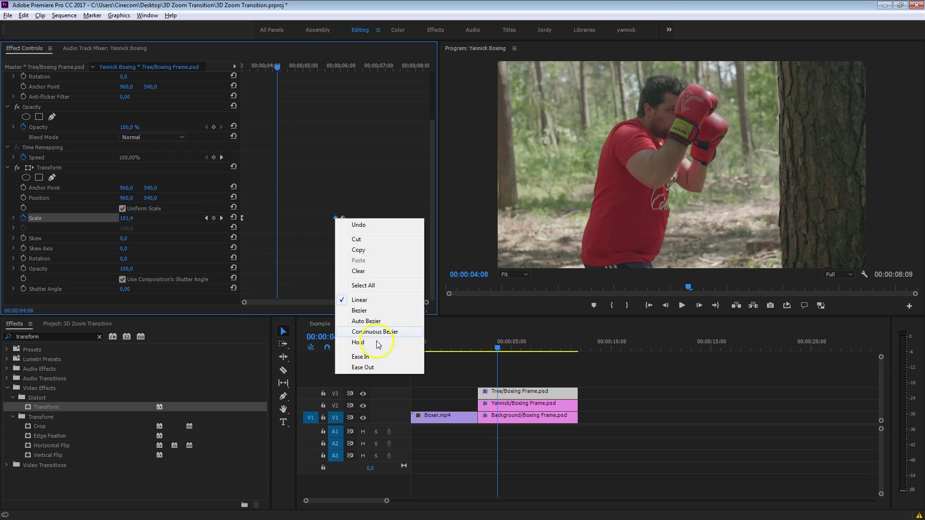
pyautogui.click(368, 367)
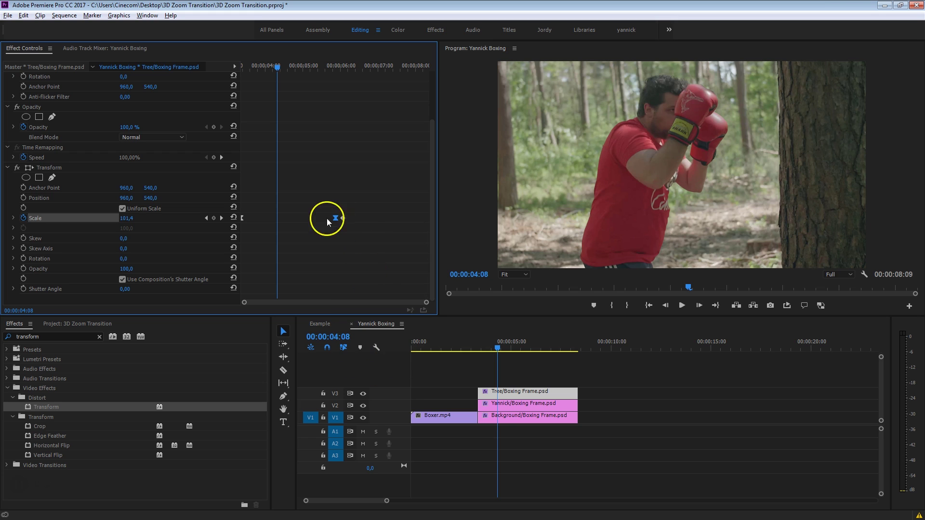
# - Preview the eased zoom around the Tree clip's last keyframes and return the playhead to 00:00:05:22
pyautogui.moveTo(287, 65); pyautogui.dragTo(348, 109)
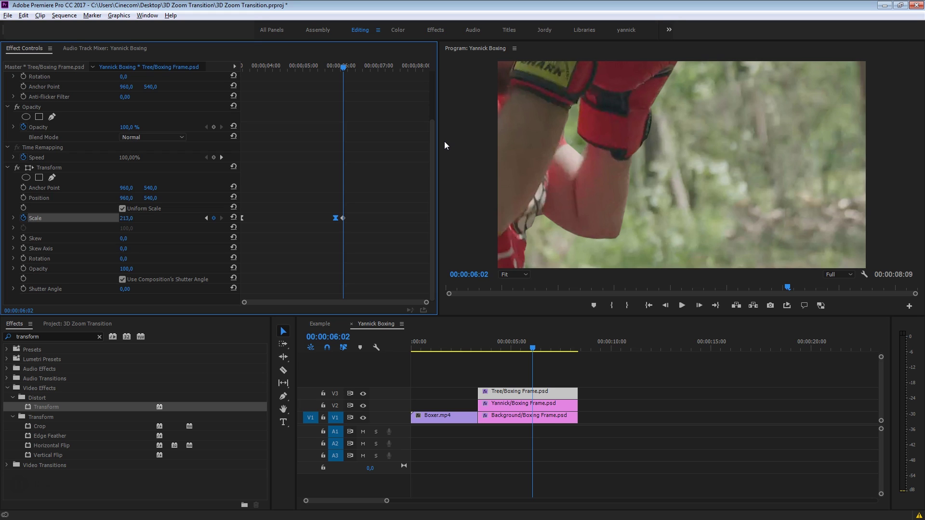
pyautogui.click(408, 149)
pyautogui.moveTo(344, 79); pyautogui.dragTo(215, 59)
pyautogui.press('space')
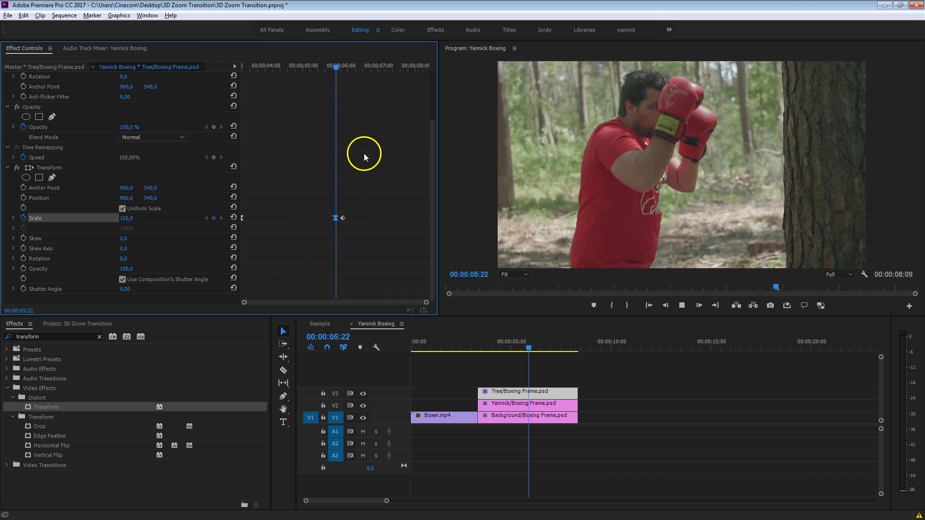
pyautogui.click(335, 66)
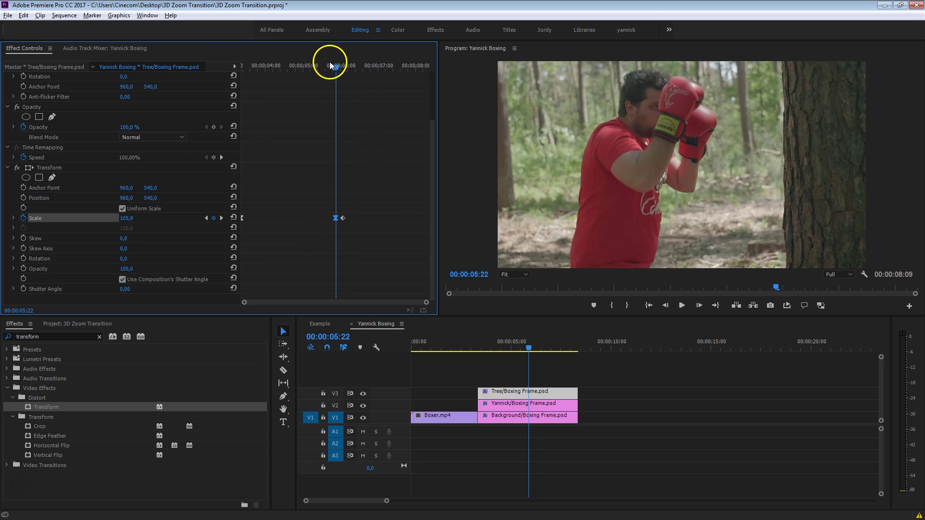
# - Apply Ease Out temporal interpolation to the boxer clip's first Transform Position, Scale and Rotation keyframes
pyautogui.click(535, 405)
pyautogui.scroll(-2, 299, 188)
pyautogui.scroll(-2, 255, 197)
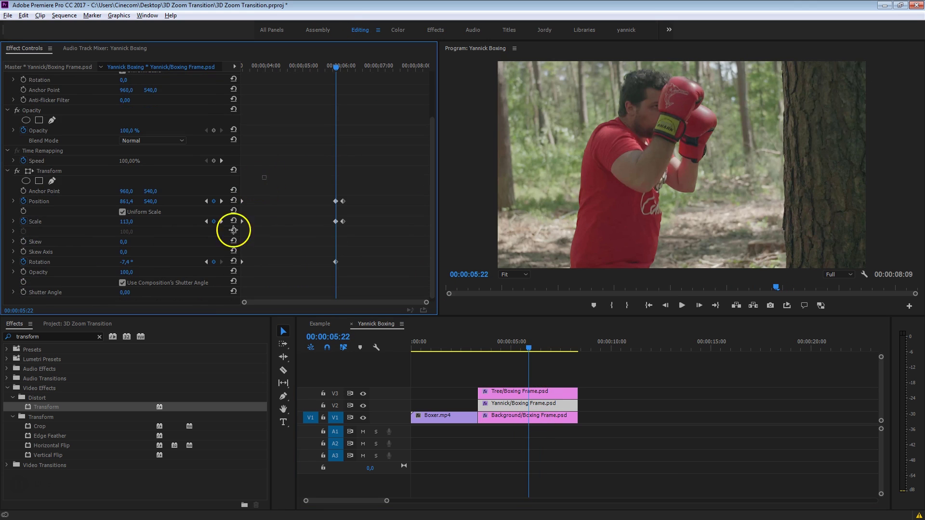
pyautogui.rightClick(243, 222)
pyautogui.click(264, 186)
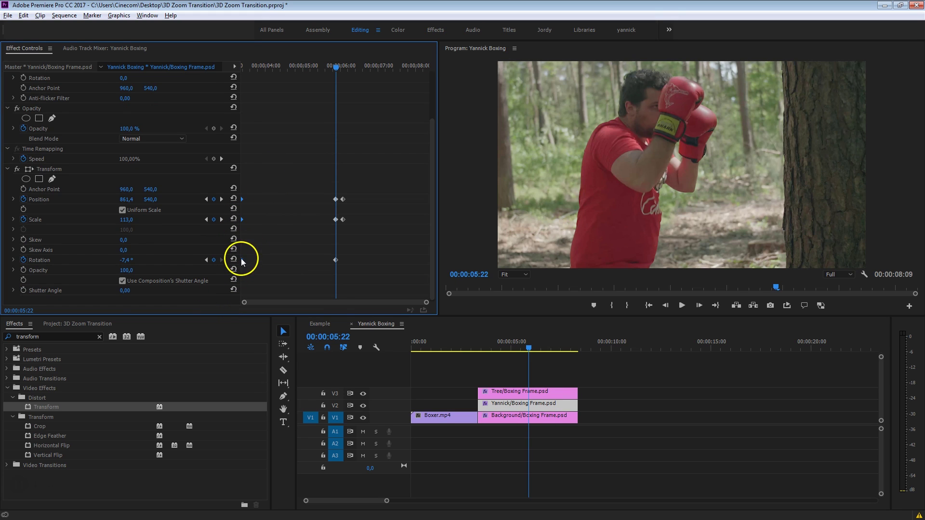
pyautogui.rightClick(244, 262)
pyautogui.moveTo(316, 343)
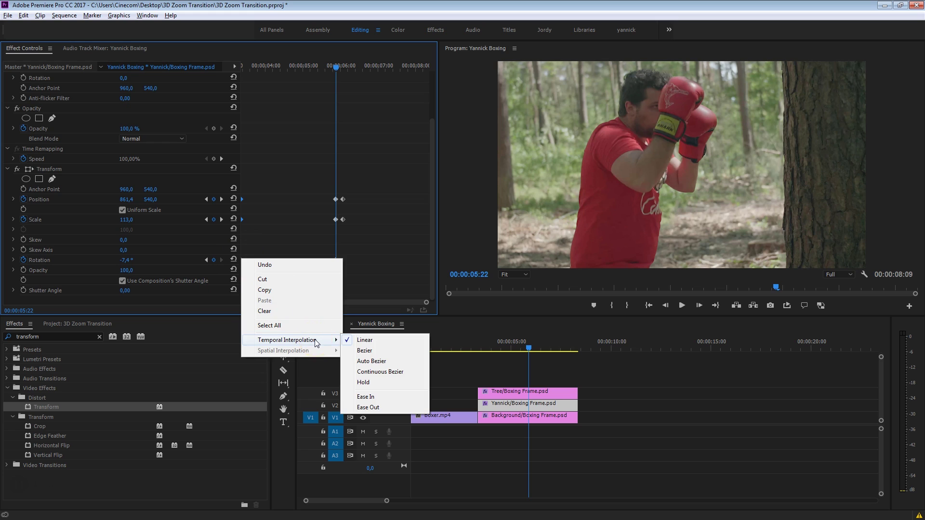
pyautogui.click(390, 411)
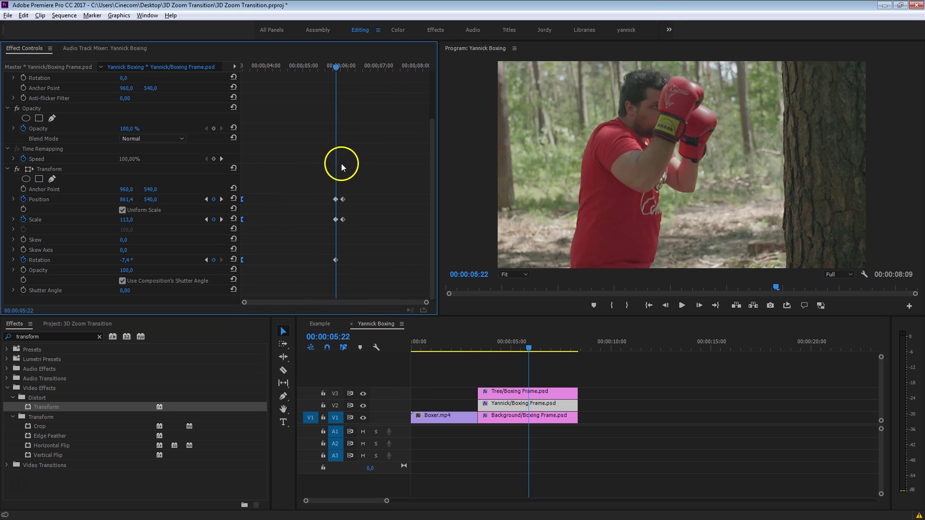
# - Apply Ease Out to the boxer clip's second Position and Scale keyframes and to the Background clip's first Scale keyframe
pyautogui.moveTo(305, 184); pyautogui.dragTo(334, 231)
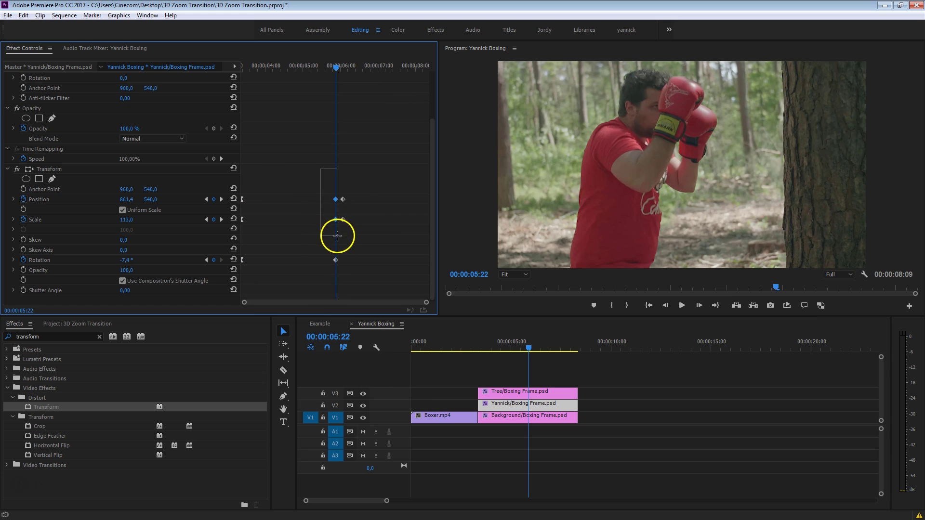
pyautogui.rightClick(335, 199)
pyautogui.moveTo(432, 285)
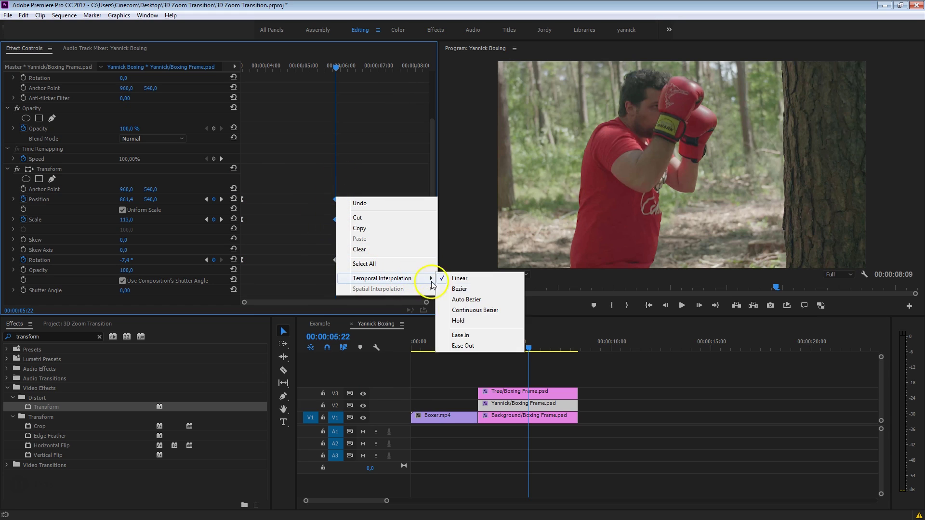
pyautogui.click(464, 346)
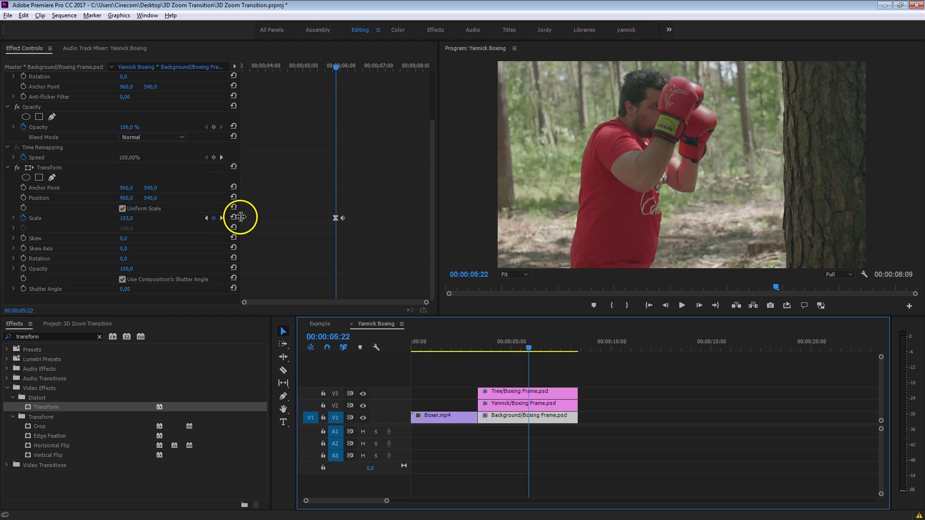
pyautogui.rightClick(243, 219)
pyautogui.click(293, 367)
# - Trim the Tree, boxer and Background clips so that all three end at the last zoom keyframes, 00:00:06:02
pyautogui.press('Up')
pyautogui.moveTo(325, 65); pyautogui.dragTo(345, 76)
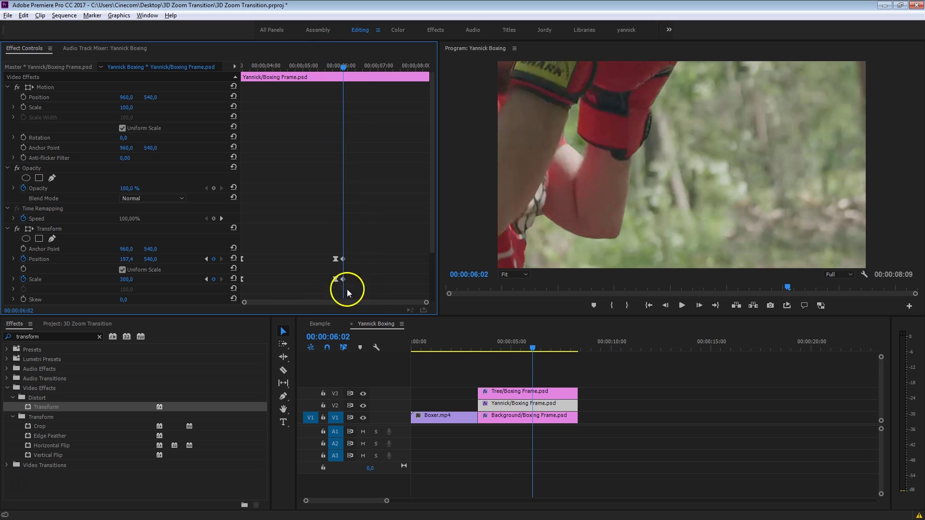
pyautogui.moveTo(602, 373); pyautogui.dragTo(535, 431)
pyautogui.moveTo(572, 399); pyautogui.dragTo(535, 411)
pyautogui.click(549, 403)
# - Turn off Use Composition's Shutter Angle in the Background clip's Transform effect and set its Shutter Angle to 270
pyautogui.click(524, 417)
pyautogui.scroll(-3, 364, 179)
pyautogui.scroll(-1, 363, 179)
pyautogui.moveTo(339, 67); pyautogui.dragTo(396, 95)
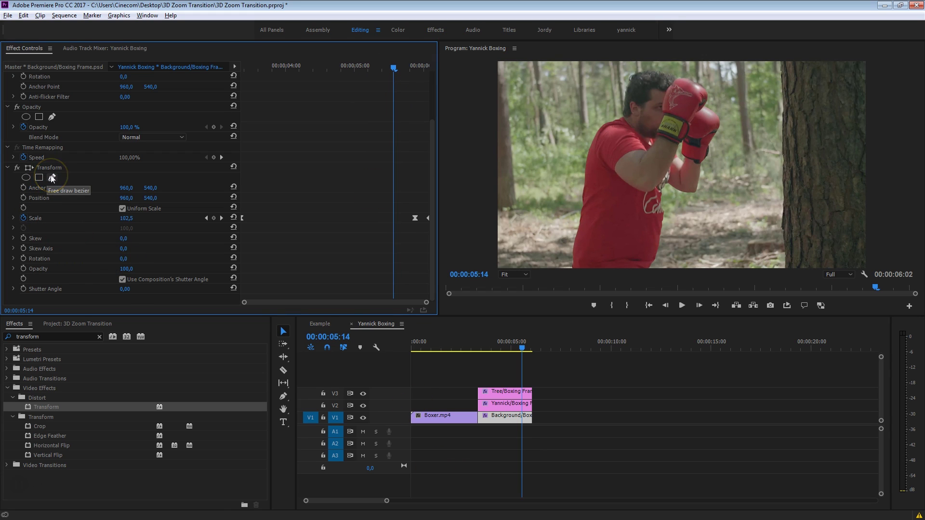
pyautogui.click(122, 279)
pyautogui.click(126, 288)
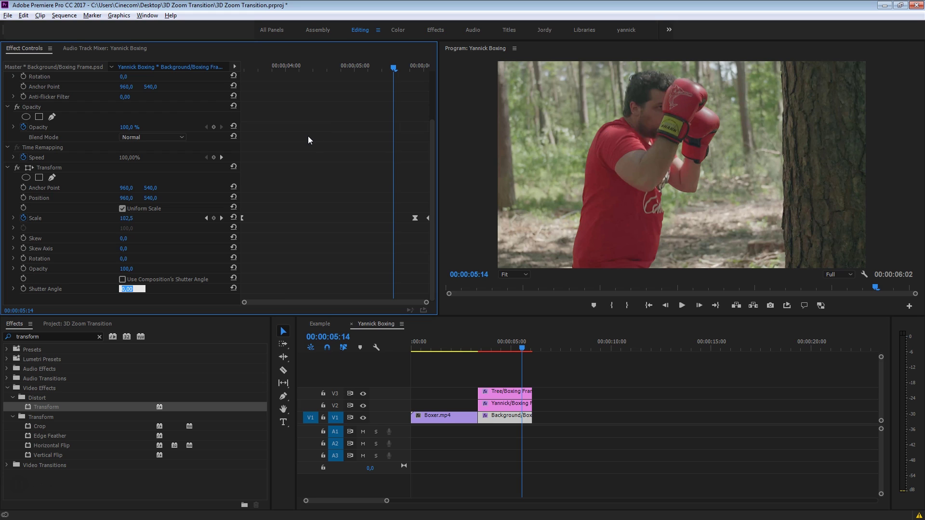
pyautogui.write('270')
pyautogui.click(359, 259)
# - Turn off Use Composition's Shutter Angle in the boxer clip's Transform effect and set its Shutter Angle to 270
pyautogui.click(505, 404)
pyautogui.click(125, 280)
pyautogui.click(132, 288)
pyautogui.write('270')
pyautogui.press('Return')
# - Turn off Use Composition's Shutter Angle in the Tree clip's Transform effect and set its Shutter Angle to 270
pyautogui.click(517, 391)
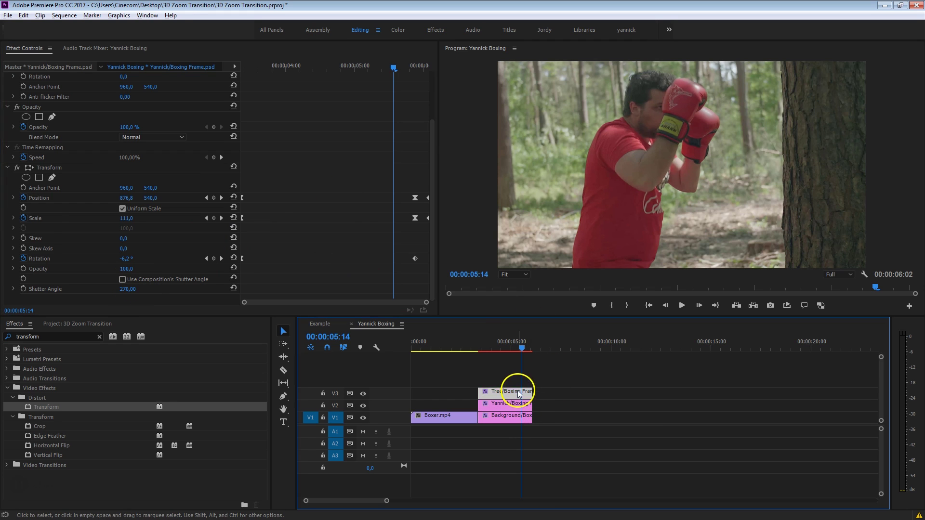
pyautogui.click(128, 279)
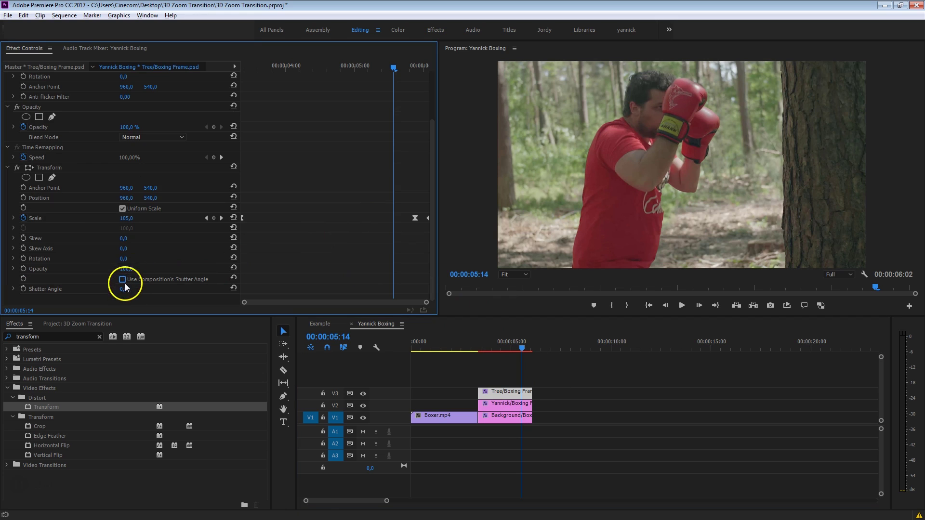
pyautogui.click(132, 289)
pyautogui.write('270')
pyautogui.press('Return')
# - Step through the frames around 00:00:05:23 to check the motion blur of the layered zoom
pyautogui.click(420, 69)
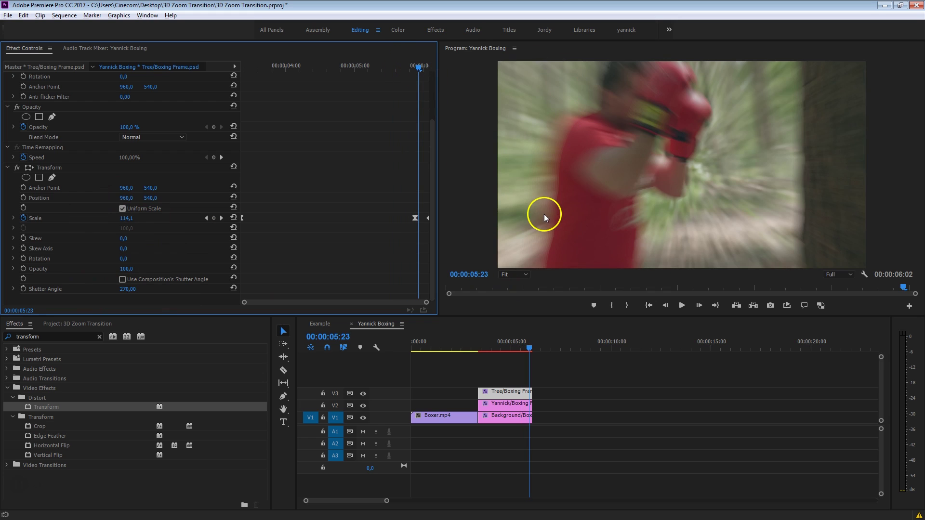
pyautogui.press('Left')
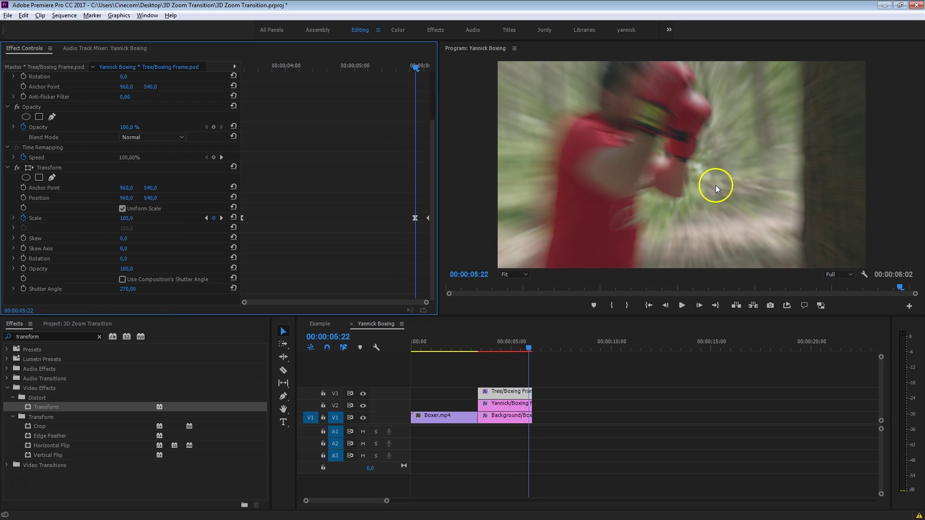
pyautogui.press('Right')
pyautogui.press('Right')
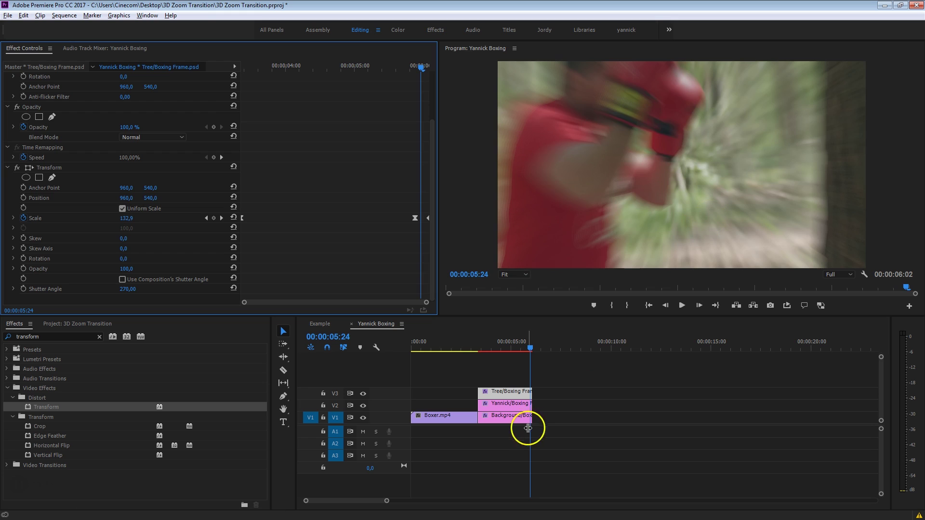
pyautogui.click(574, 389)
pyautogui.moveTo(512, 343); pyautogui.dragTo(515, 340)
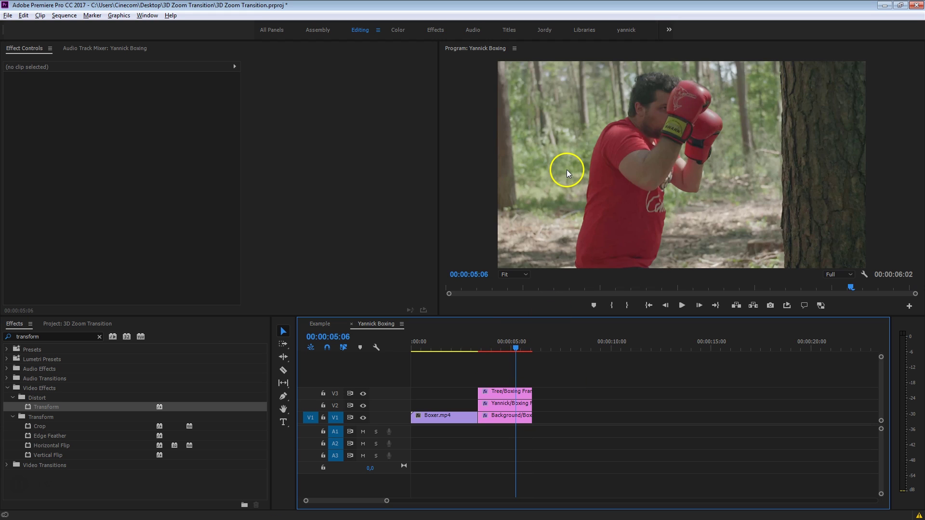
# - Move the Tree and boxer clips up one track and return them to V3 and V2
pyautogui.moveTo(549, 368); pyautogui.dragTo(503, 391)
pyautogui.click(550, 393)
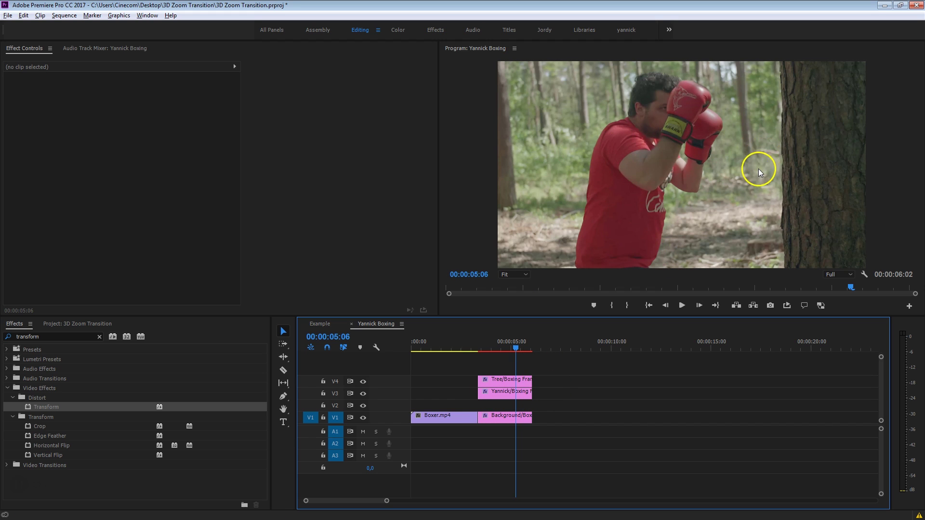
pyautogui.moveTo(549, 370); pyautogui.dragTo(503, 409)
pyautogui.click(576, 383)
# - Play the layered boxing zoom from 00:00:03:13 to the end of the sequence
pyautogui.moveTo(483, 344); pyautogui.dragTo(479, 344)
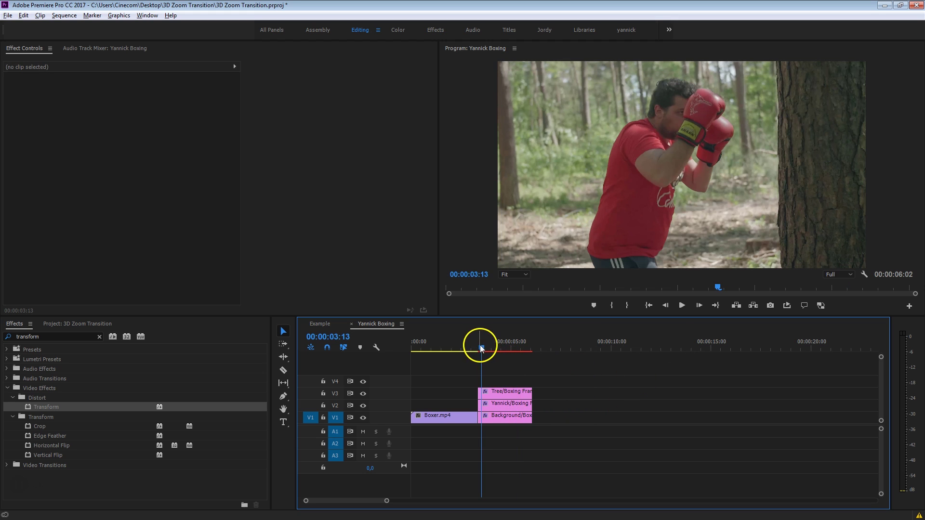
pyautogui.press('space')
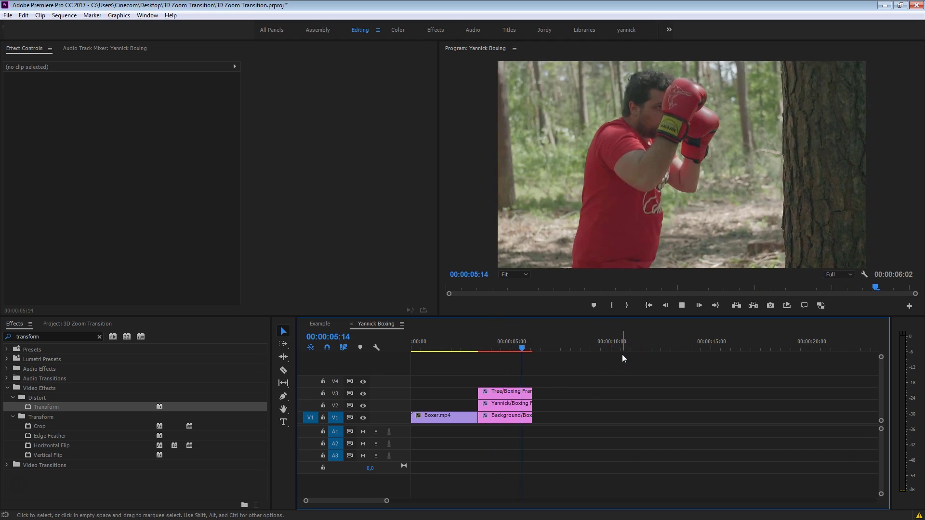
pyautogui.moveTo(544, 345); pyautogui.dragTo(572, 361)
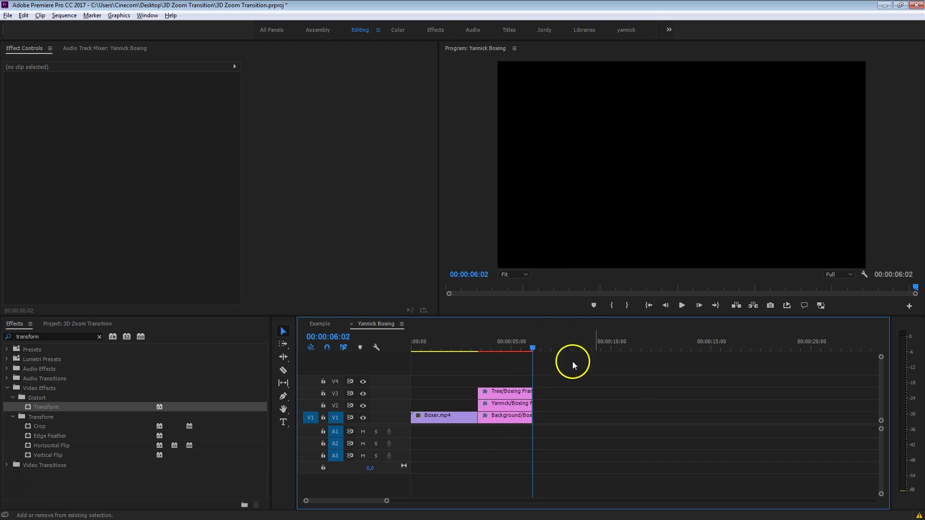
# - Place the Rock.mp4 clip on V1 directly after the Background clip, starting at 00:00:06:02
pyautogui.click(74, 325)
pyautogui.click(25, 377)
pyautogui.moveTo(39, 418); pyautogui.dragTo(544, 418)
pyautogui.moveTo(586, 329); pyautogui.dragTo(628, 419)
pyautogui.press('\\')
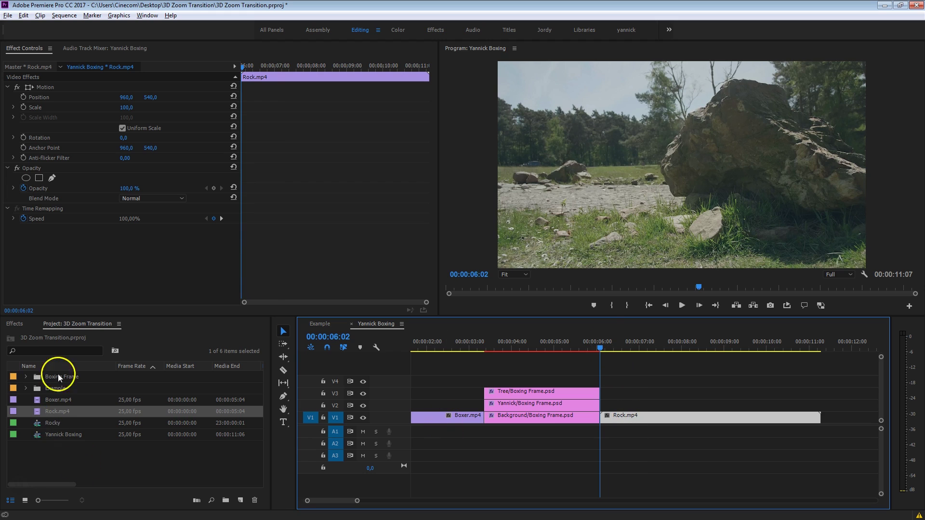
# - Apply the Transform effect to the Rock.mp4 clip
pyautogui.click(14, 324)
pyautogui.moveTo(30, 407); pyautogui.dragTo(634, 414)
pyautogui.scroll(-2, 268, 231)
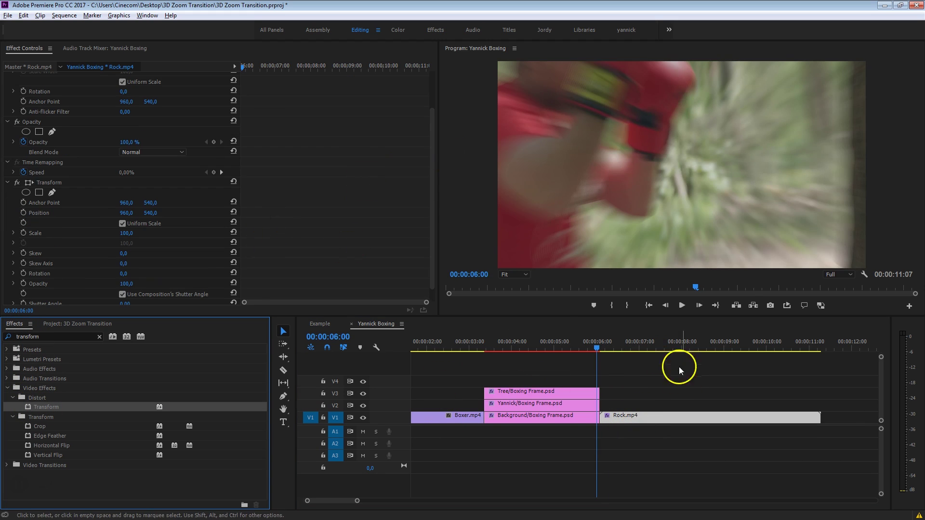
# - Animate the Transform Scale of the Rock.mp4 clip with a 100 keyframe at 00:00:06:07
pyautogui.click(603, 345)
pyautogui.scroll(-1, 342, 163)
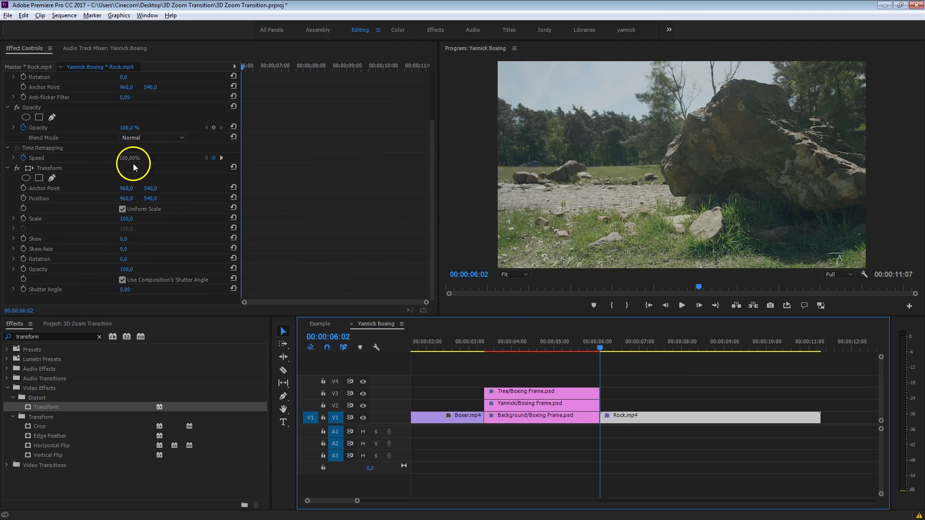
pyautogui.click(23, 218)
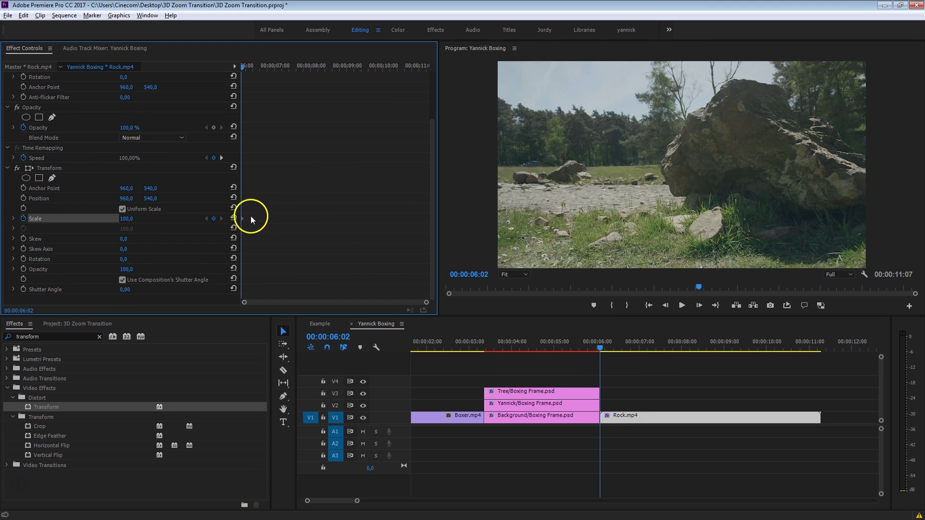
pyautogui.press('Right')
pyautogui.press('Right')
pyautogui.press('Right')
pyautogui.press('Right')
pyautogui.press('Right')
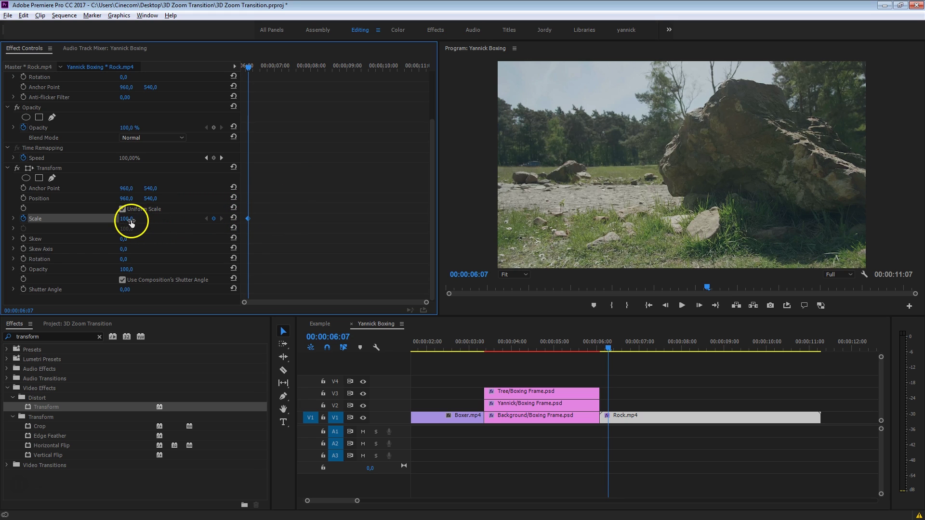
# - Set the Rock.mp4 clip's Transform Scale to 20 at its first frame, 00:00:06:02
pyautogui.press('Left')
pyautogui.press('Left')
pyautogui.press('Left')
pyautogui.press('Left')
pyautogui.press('Left')
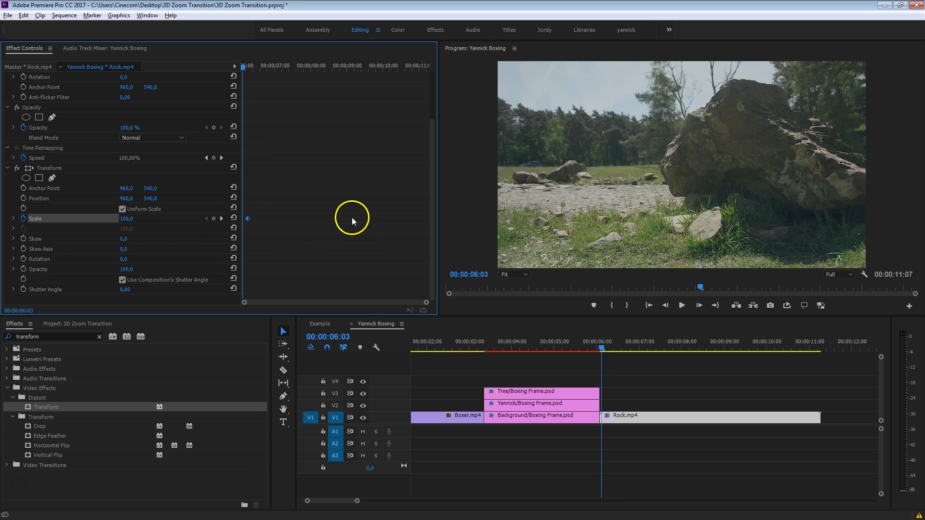
pyautogui.click(126, 218)
pyautogui.write('2')
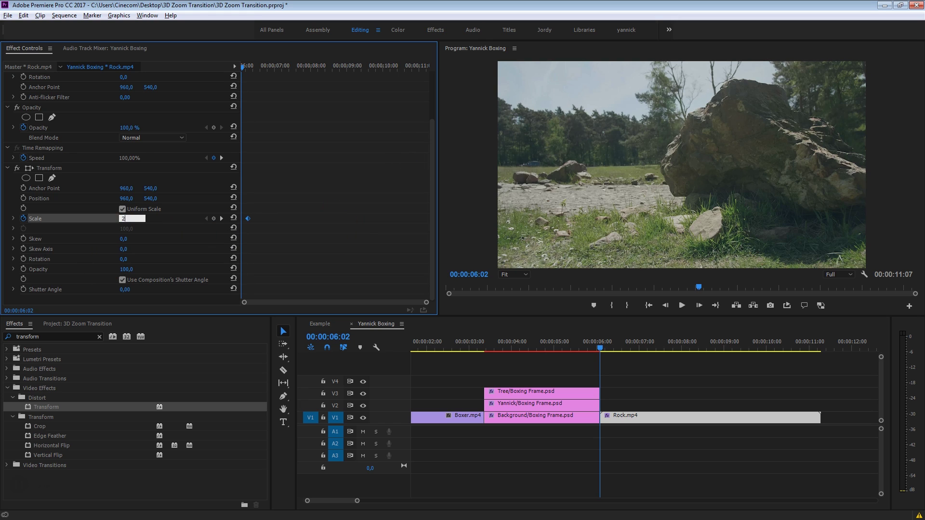
pyautogui.write('0')
pyautogui.press('Return')
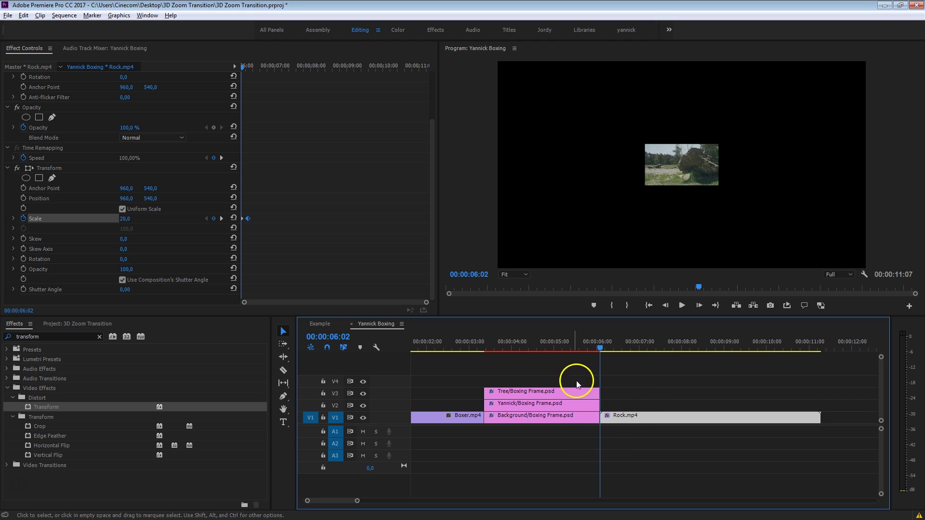
pyautogui.moveTo(542, 382); pyautogui.dragTo(567, 427)
pyautogui.click(667, 386)
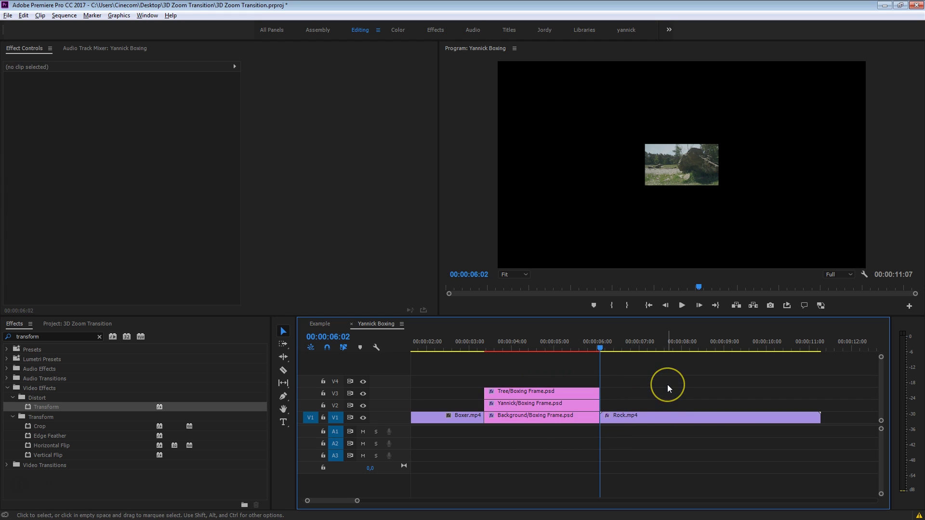
pyautogui.click(602, 364)
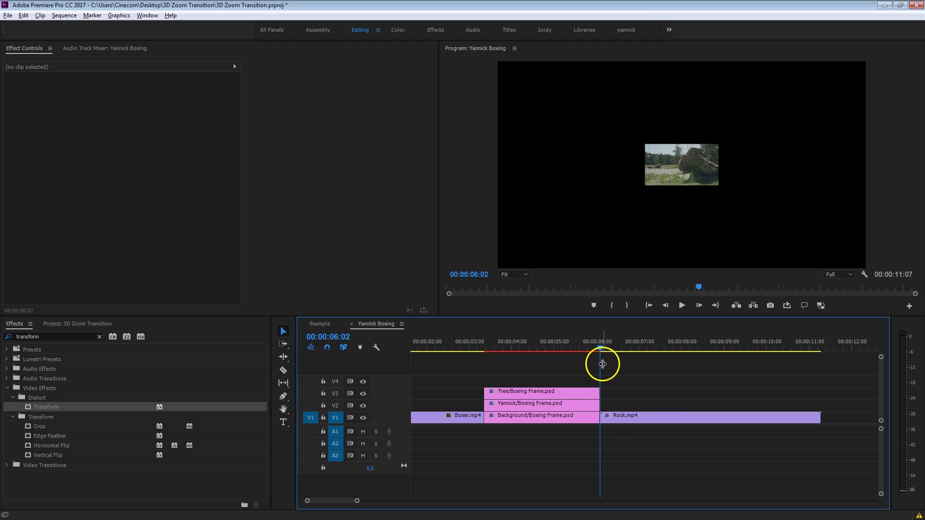
# - Shift the Rock.mp4 clip five frames earlier to start at 00:00:05:22, overwriting the end of the Background clip
pyautogui.click(622, 414)
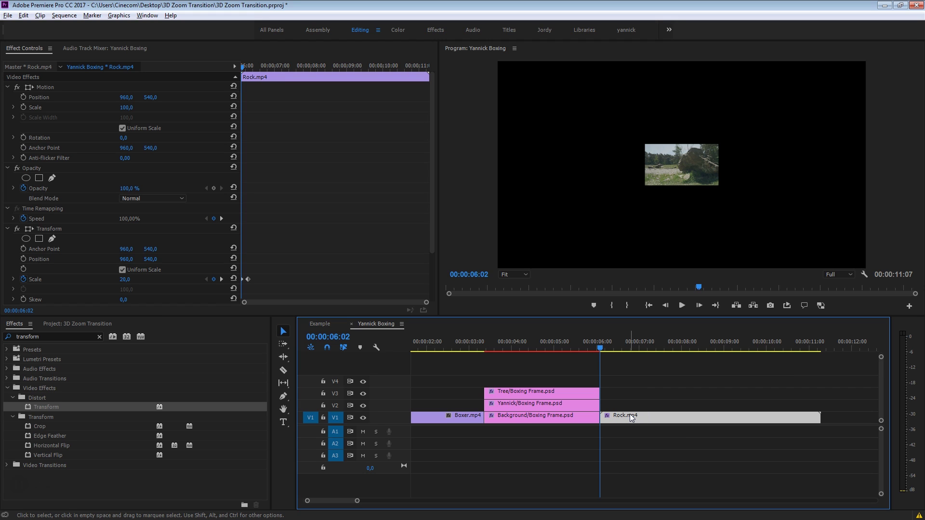
pyautogui.keyDown('alt'); pyautogui.click(638, 427); pyautogui.keyUp('alt')
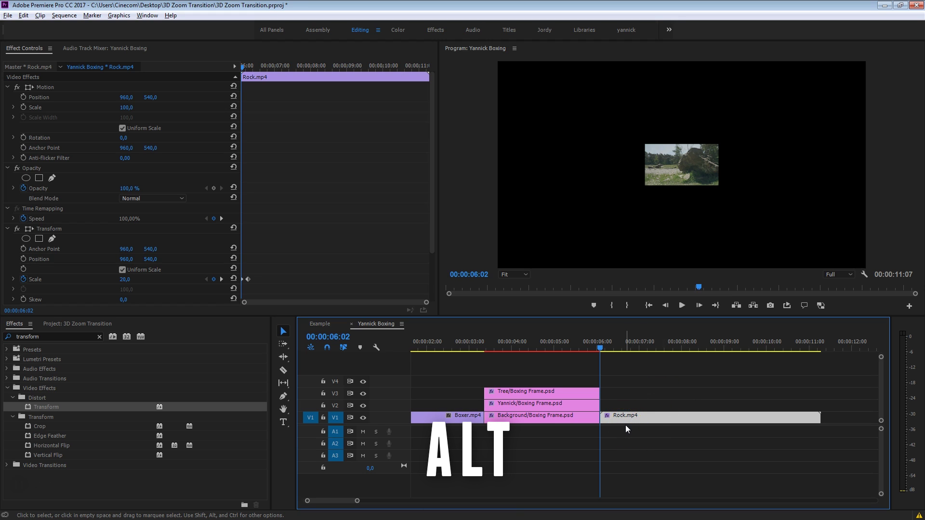
pyautogui.hotkey('alt', 'Left')
pyautogui.hotkey('alt', 'Left')
pyautogui.hotkey('alt', 'Left')
pyautogui.hotkey('alt', 'Left')
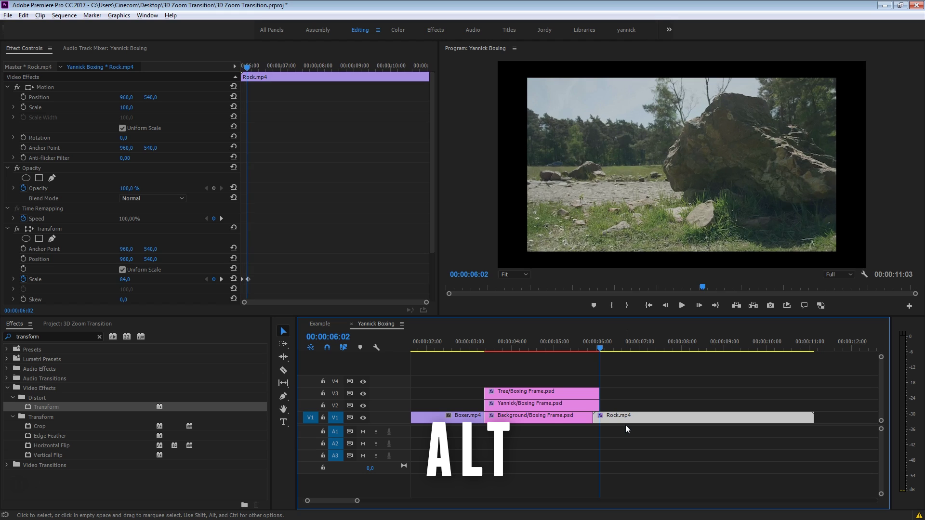
pyautogui.hotkey('alt', 'Left')
pyautogui.click(603, 398)
pyautogui.click(602, 385)
pyautogui.click(598, 419)
pyautogui.click(611, 397)
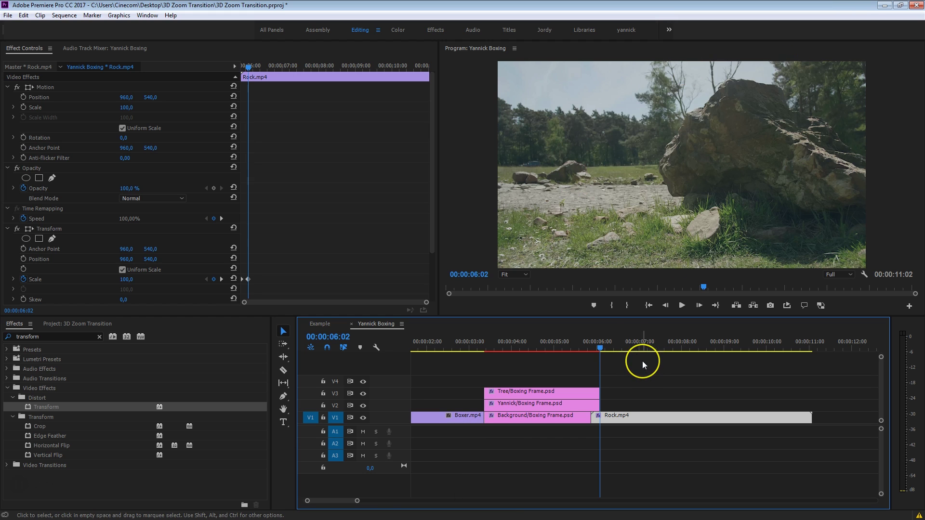
# - Examine frame by frame how the Rock.mp4 clip scales up behind the boxer and tree layers from 00:00:05:21 onward
pyautogui.press('Left')
pyautogui.press('Left')
pyautogui.press('Left')
pyautogui.press('Left')
pyautogui.press('Left')
pyautogui.press('Left')
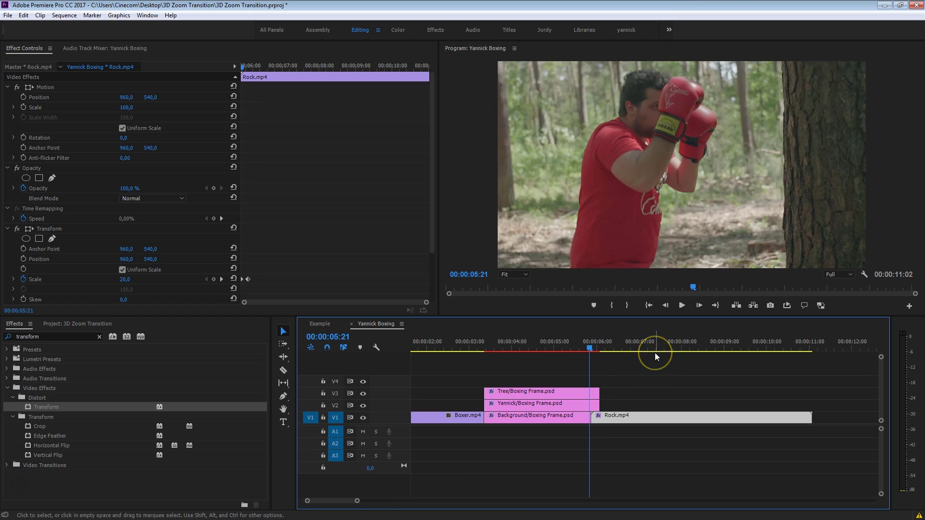
pyautogui.click(613, 413)
pyautogui.press('Right')
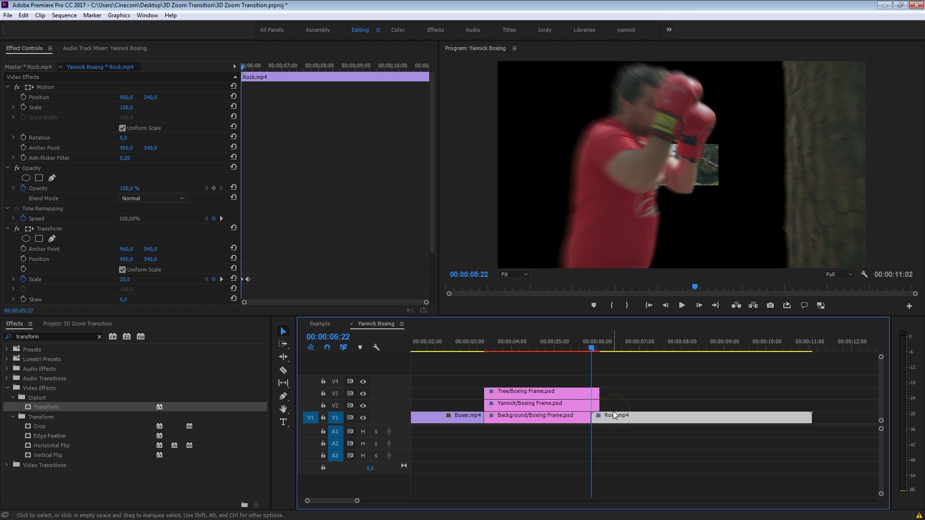
pyautogui.press('Right')
pyautogui.press('Right')
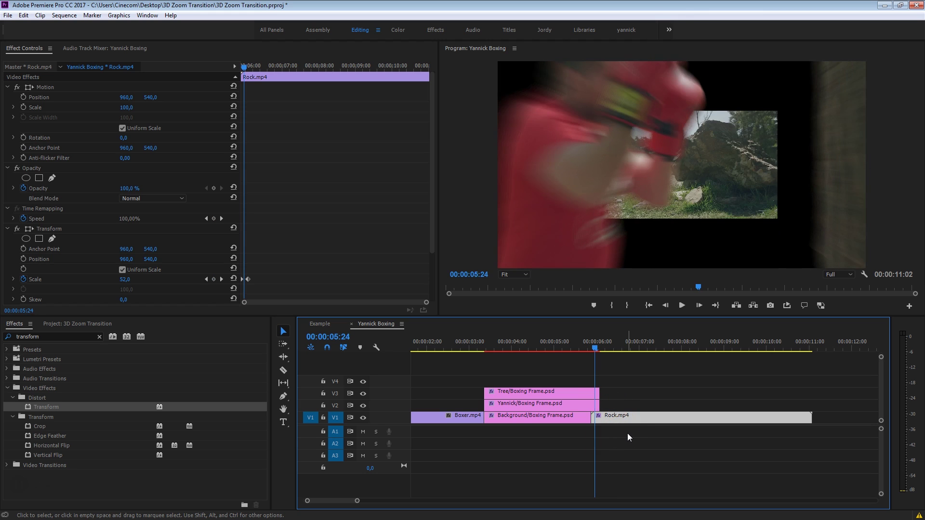
pyautogui.press('Right')
pyautogui.press('Right')
pyautogui.press('Right')
pyautogui.press('Left')
pyautogui.press('Left')
pyautogui.press('Left')
pyautogui.press('Left')
pyautogui.press('Left')
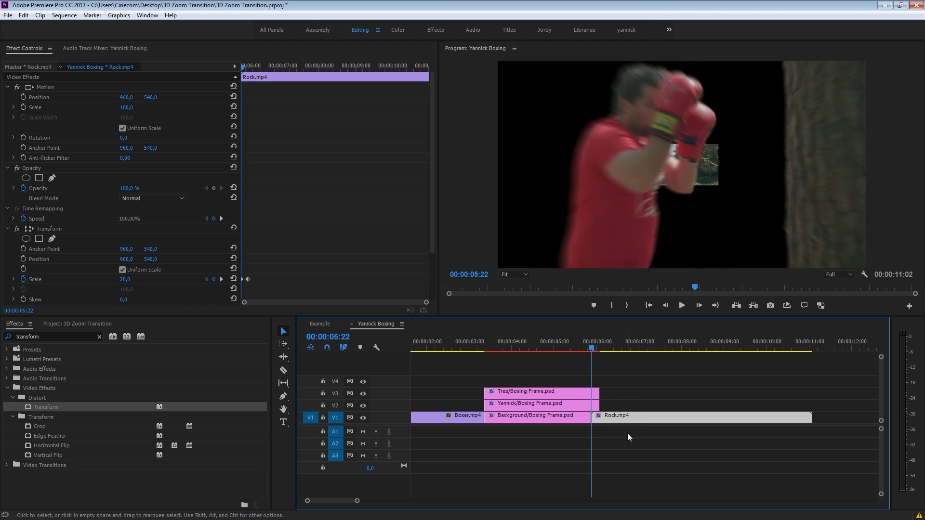
pyautogui.press('Right')
pyautogui.press('Right')
pyautogui.press('Right')
pyautogui.press('Left')
pyautogui.press('Right')
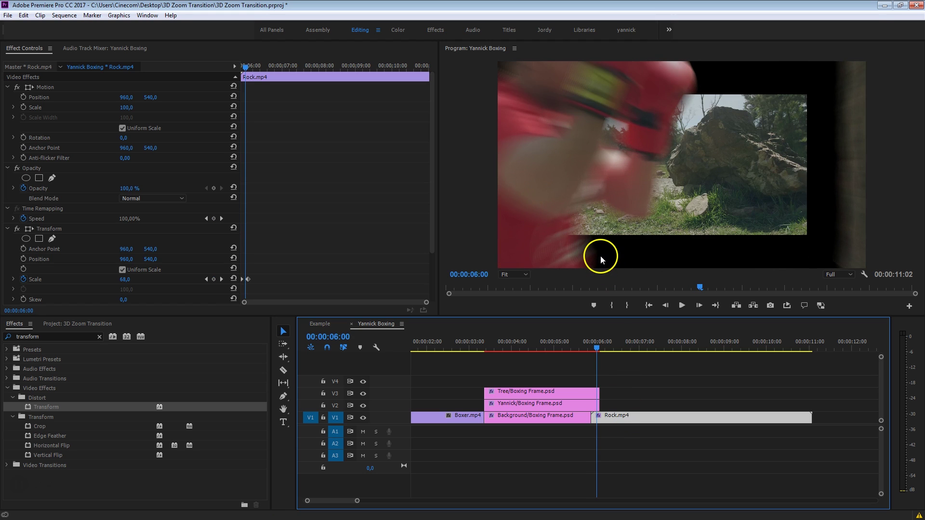
# - Apply the default Cross Dissolve at the start of the Rock.mp4 clip and shorten it to five frames
pyautogui.rightClick(592, 420)
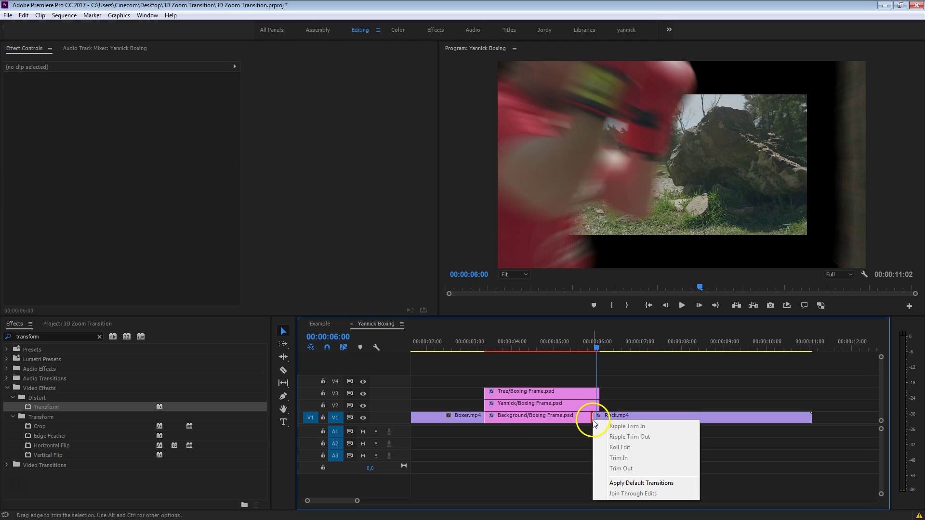
pyautogui.click(680, 487)
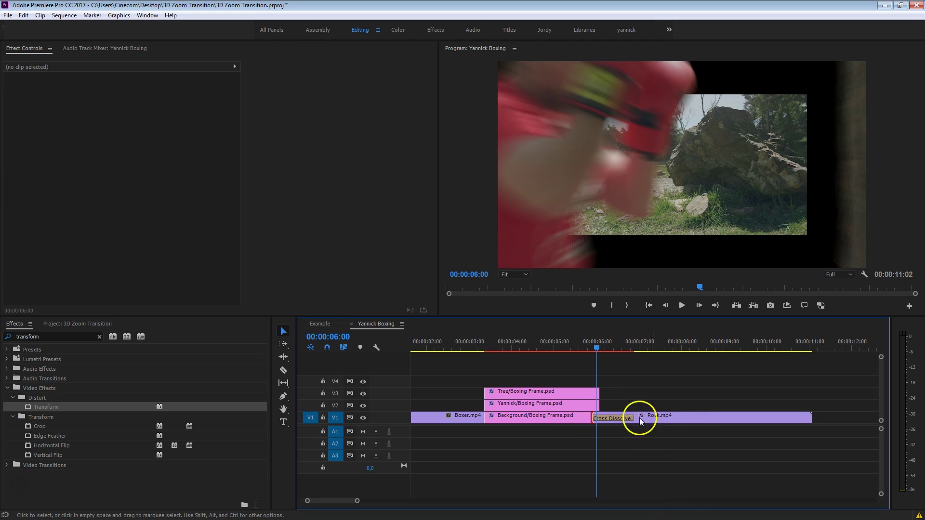
pyautogui.click(606, 422)
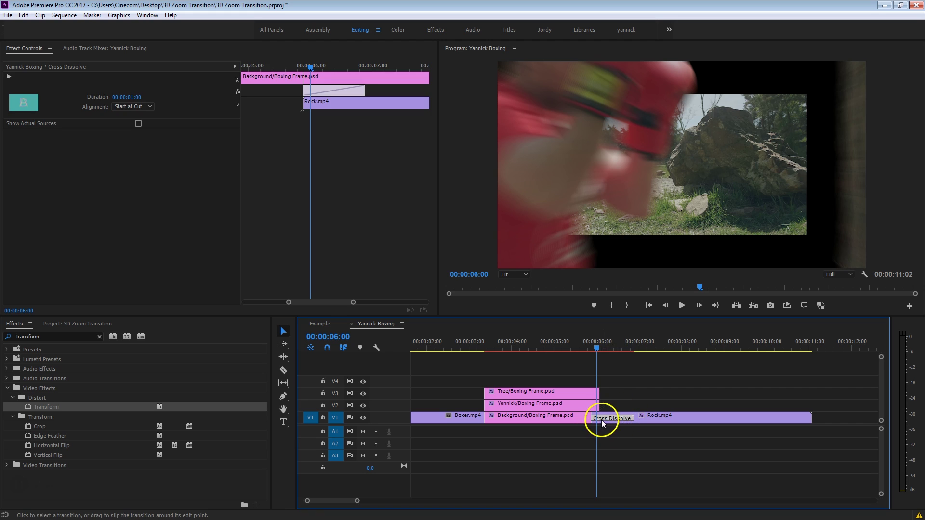
pyautogui.moveTo(630, 418); pyautogui.dragTo(597, 423)
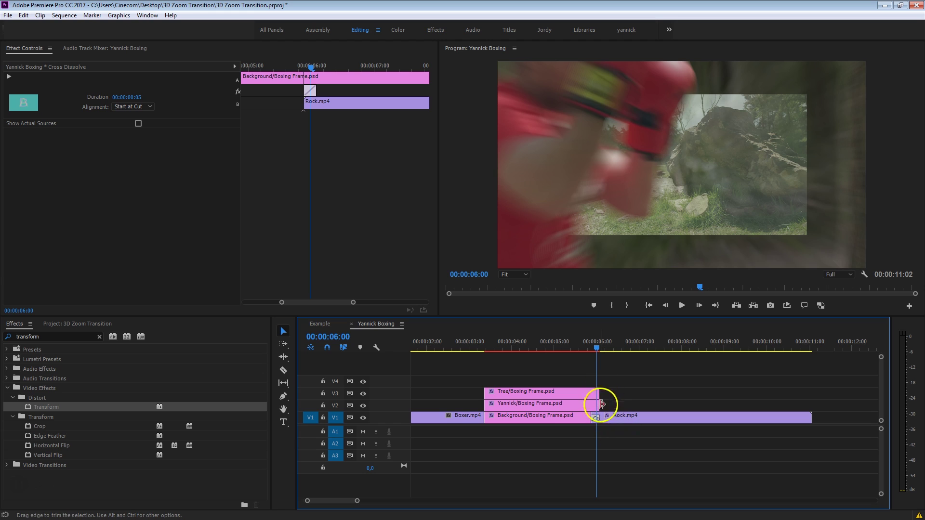
pyautogui.click(638, 356)
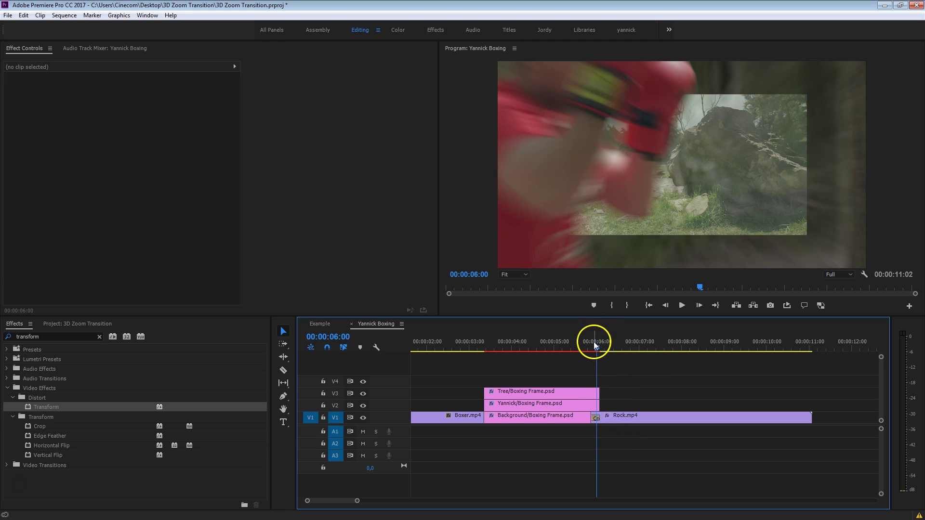
# - Step through the dissolve between the Background and Rock.mp4 clips, starting from 00:00:05:21
pyautogui.click(585, 345)
pyautogui.press('Right')
pyautogui.press('Right')
pyautogui.press('Right')
pyautogui.press('Right')
pyautogui.press('Right')
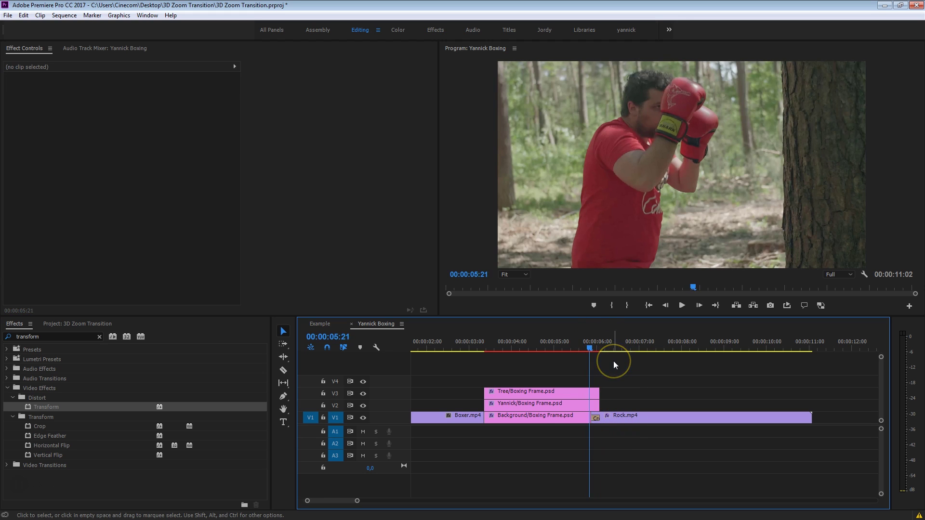
# - Disable Use Composition's Shutter Angle in the Rock.mp4 clip's Transform effect and set its Shutter Angle to 270
pyautogui.press('Right')
pyautogui.press('Right')
pyautogui.press('Right')
pyautogui.press('Right')
pyautogui.press('Right')
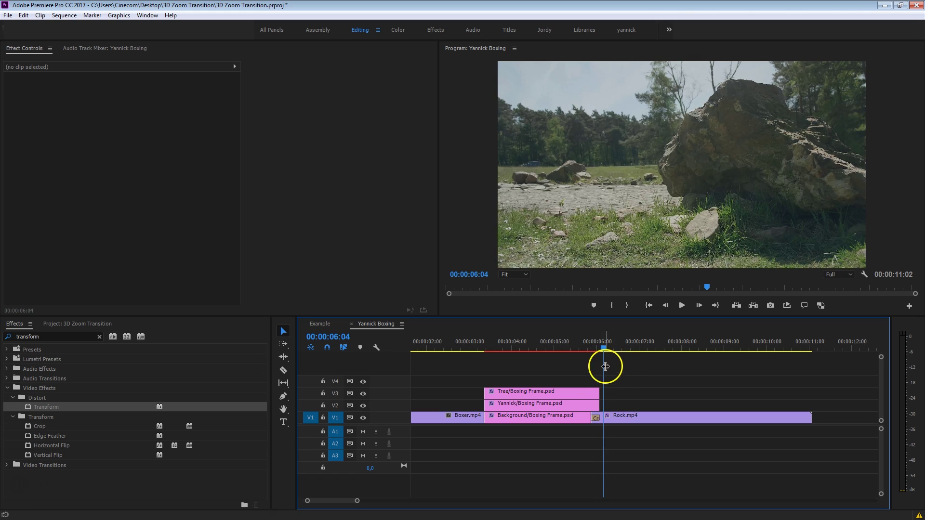
pyautogui.press('Left')
pyautogui.click(638, 416)
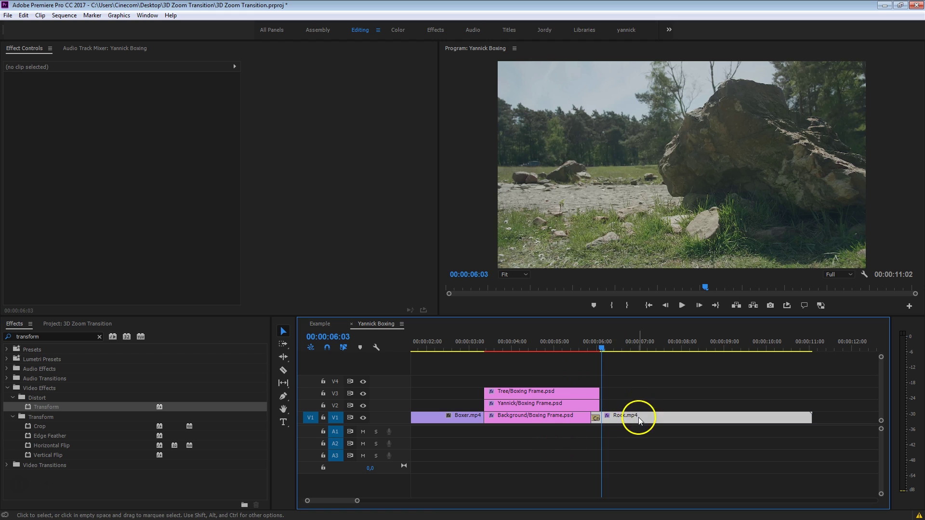
pyautogui.scroll(-3, 366, 201)
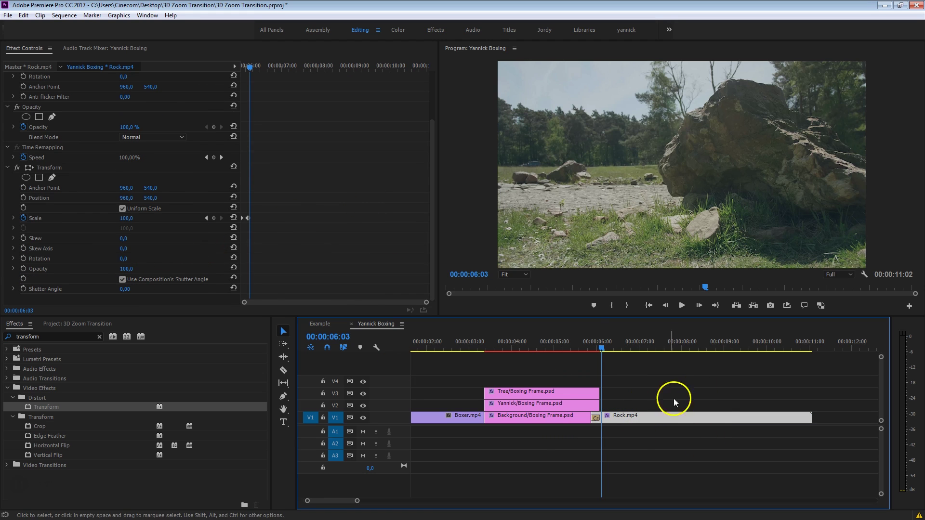
pyautogui.click(123, 279)
pyautogui.click(125, 289)
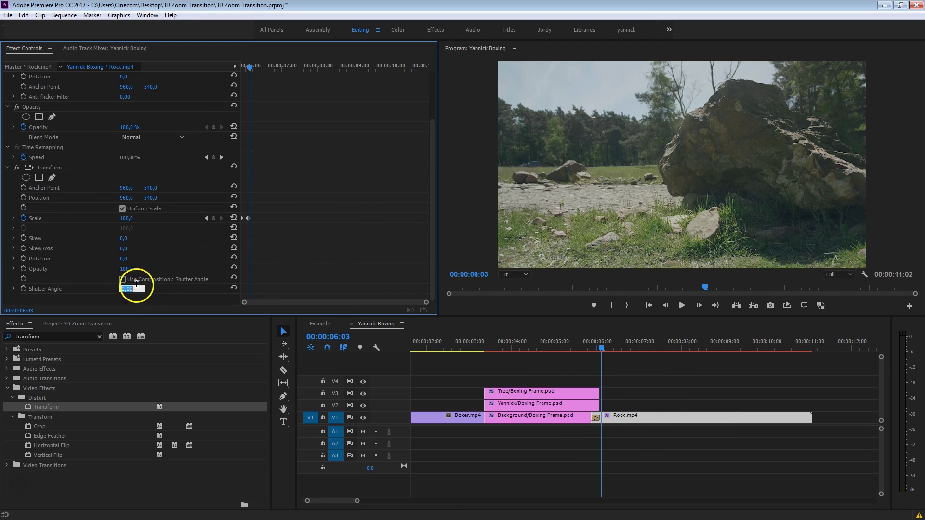
pyautogui.write('270')
pyautogui.press('Return')
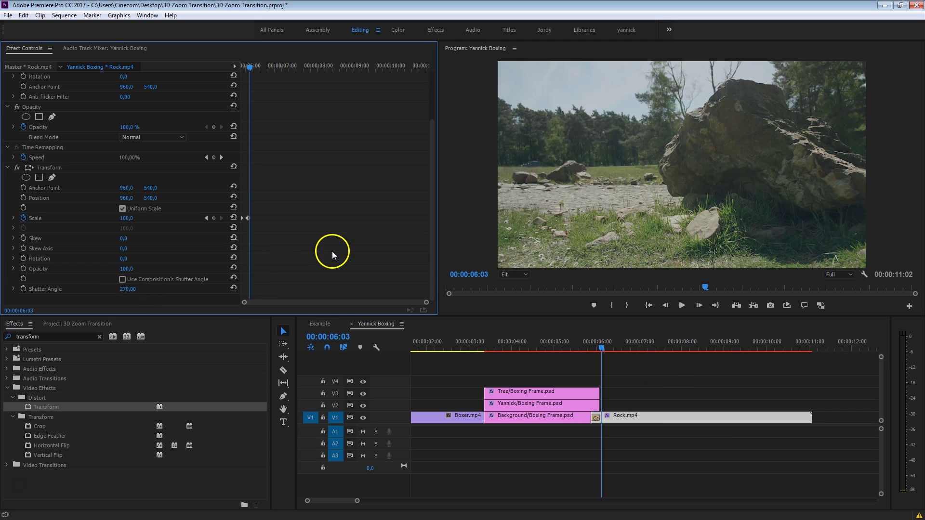
# - Check the motion blur frame by frame across the transition from the boxing layers into the Rock.mp4 clip
pyautogui.click(692, 386)
pyautogui.scroll(1, 675, 388)
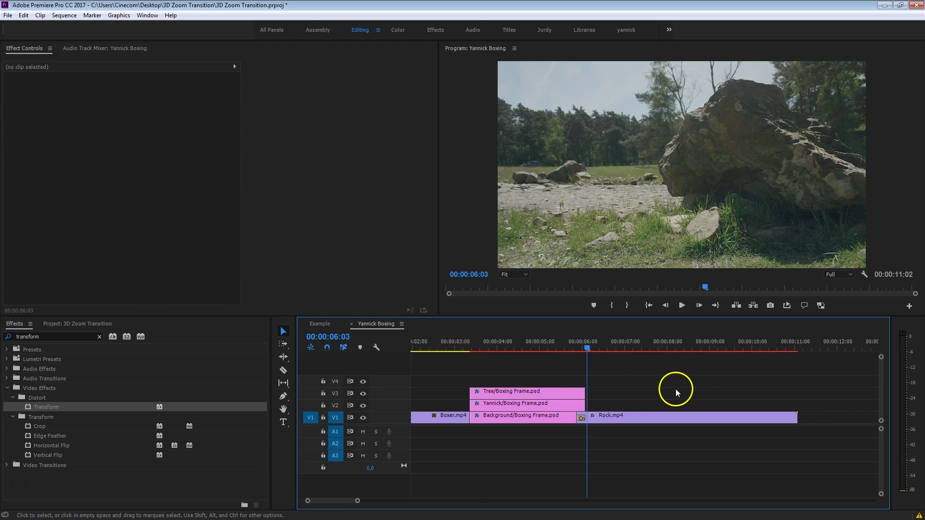
pyautogui.press('Left')
pyautogui.press('Left')
pyautogui.press('Left')
pyautogui.press('Left')
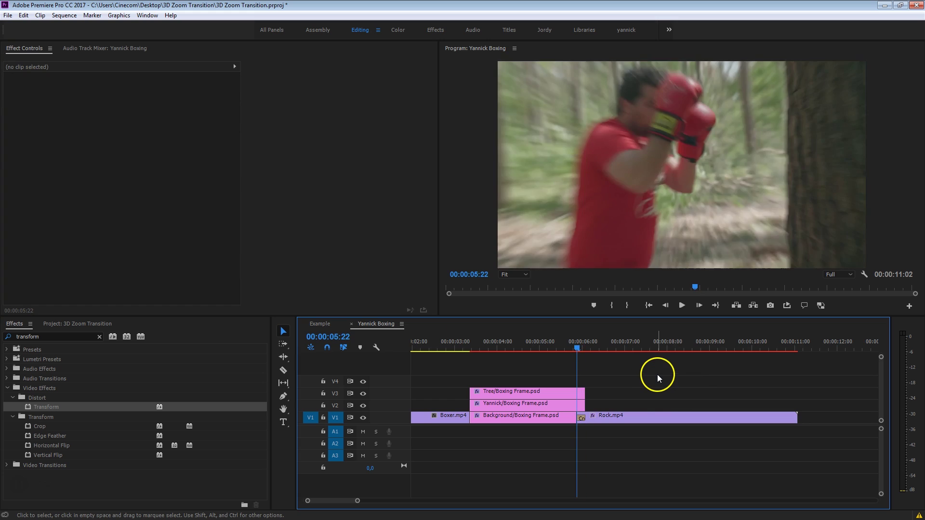
pyautogui.press('Right')
pyautogui.press('Right')
pyautogui.press('Right')
pyautogui.press('Left')
pyautogui.press('Left')
pyautogui.press('Left')
pyautogui.press('Left')
pyautogui.press('Left')
pyautogui.press('Left')
pyautogui.press('Left')
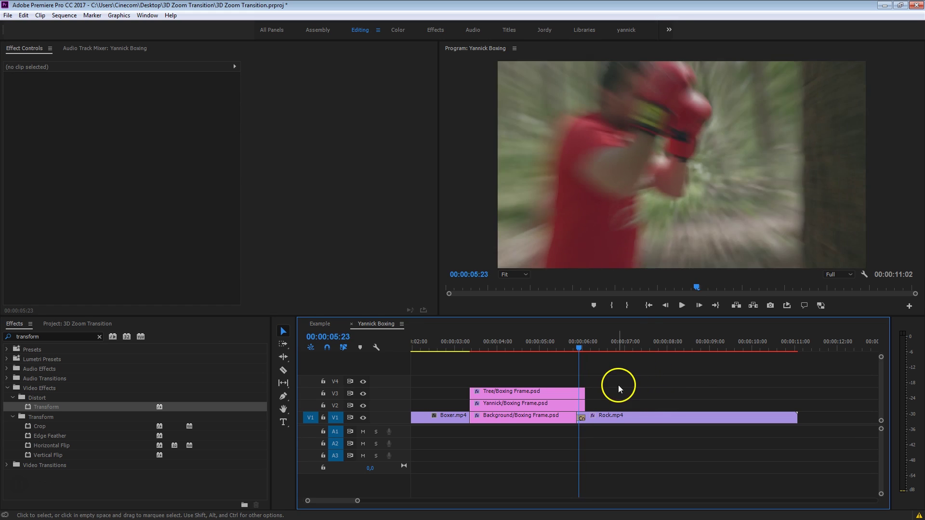
pyautogui.press('Right')
pyautogui.press('Right')
pyautogui.press('Right')
pyautogui.press('Right')
pyautogui.press('Right')
pyautogui.press('Right')
pyautogui.press('Right')
# - Set the Rock.mp4 clip's Transform Scale keyframe at 00:00:06:02 to 110
pyautogui.click(693, 416)
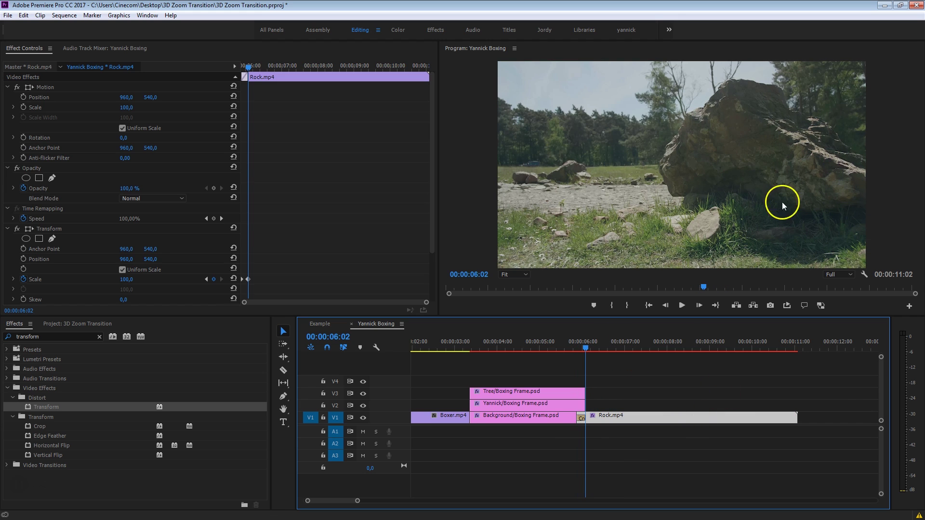
pyautogui.click(276, 288)
pyautogui.press('=')
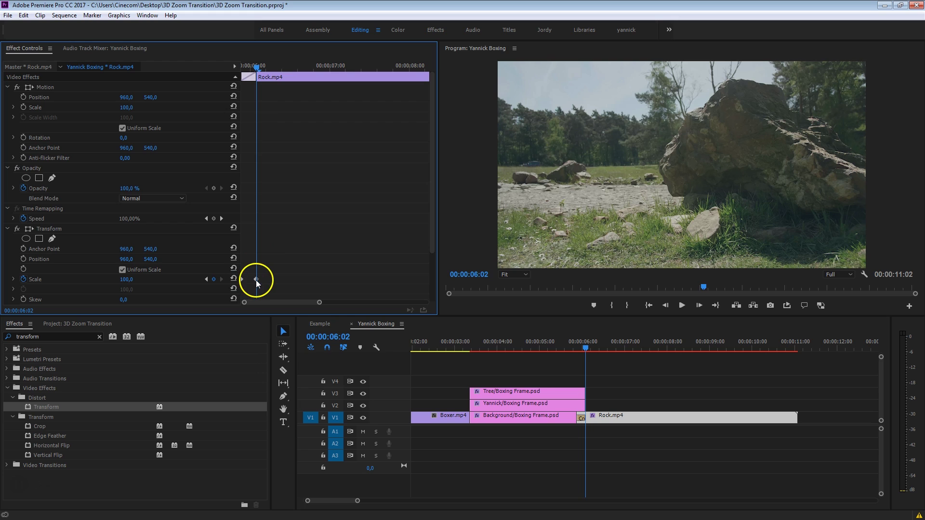
pyautogui.click(132, 278)
pyautogui.write('110')
pyautogui.press('Return')
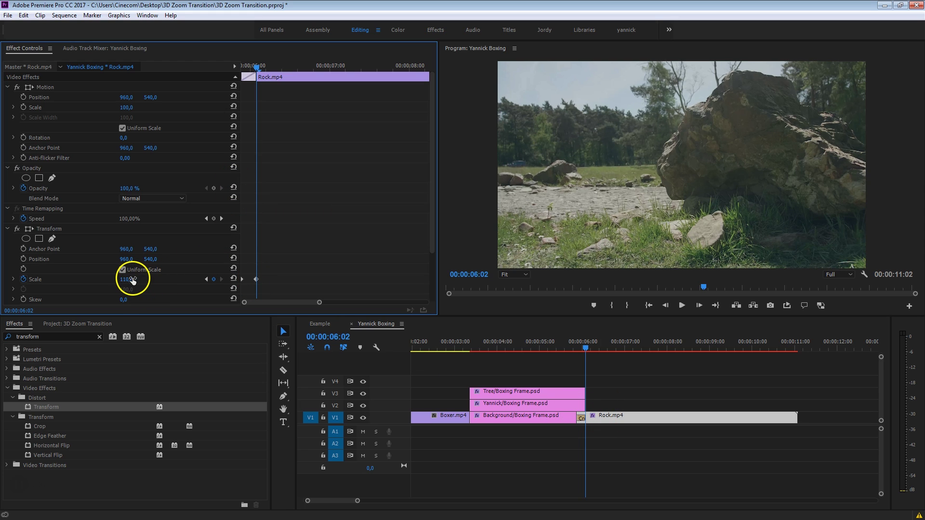
# - Add a Transform Scale keyframe of 100 on the Rock.mp4 clip at 00:00:06:05
pyautogui.press('Right')
pyautogui.press('Right')
pyautogui.press('Right')
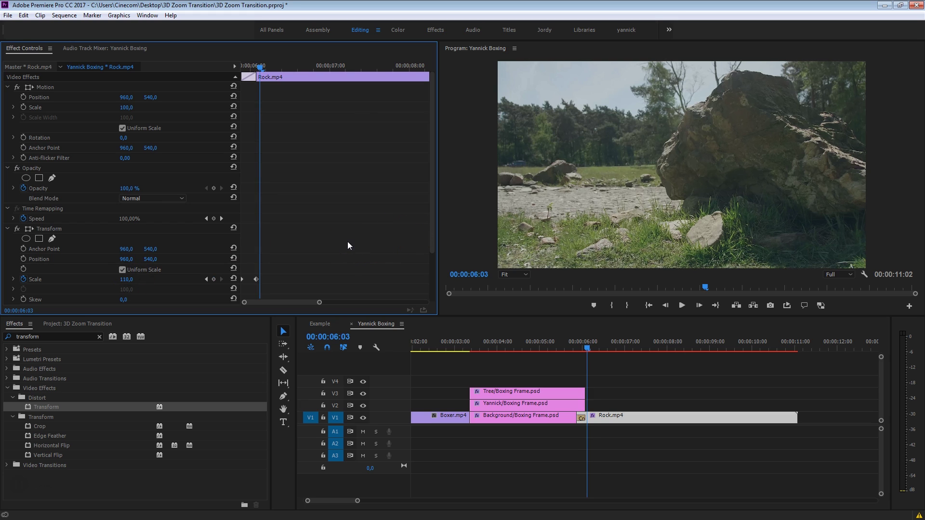
pyautogui.click(132, 278)
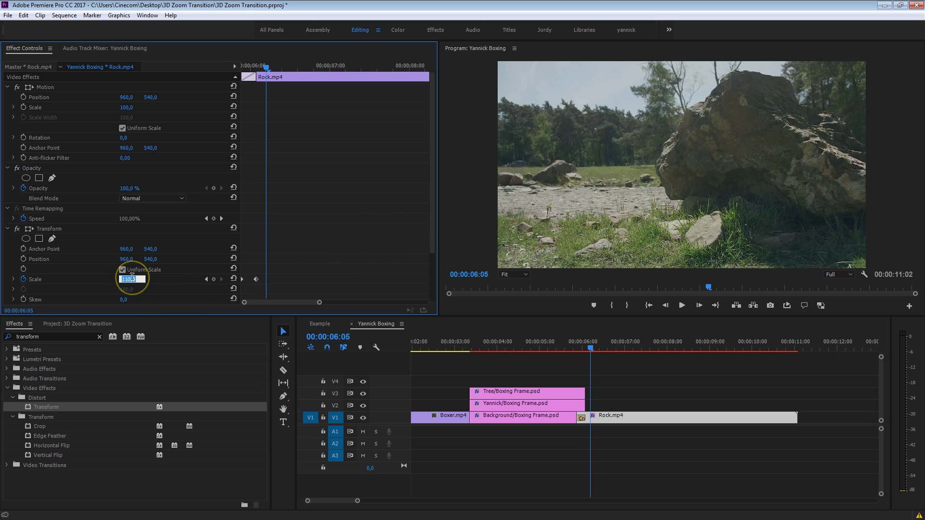
pyautogui.write('100')
pyautogui.press('Return')
# - Add a Transform Scale keyframe of 105 on the Rock.mp4 clip at 00:00:06:09
pyautogui.press('Right')
pyautogui.press('Right')
pyautogui.press('Right')
pyautogui.press('Right')
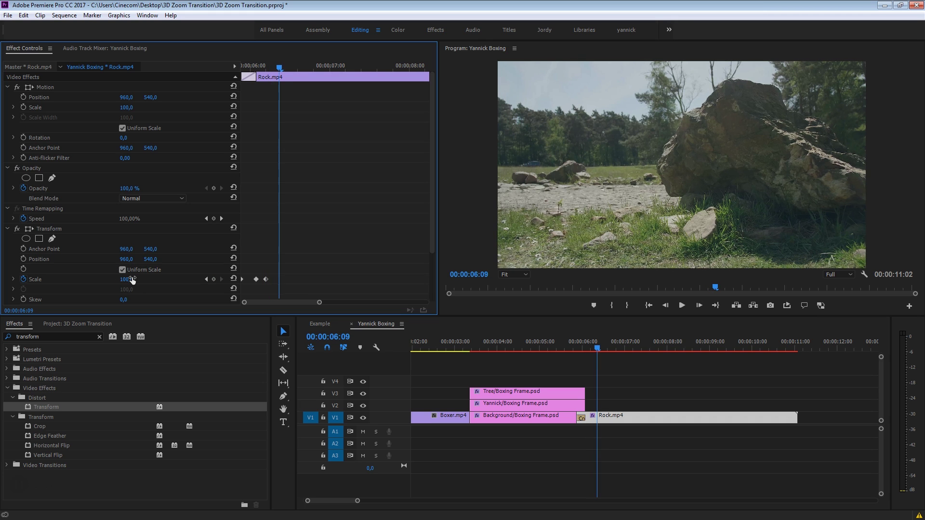
pyautogui.click(132, 279)
pyautogui.write('105')
pyautogui.press('Return')
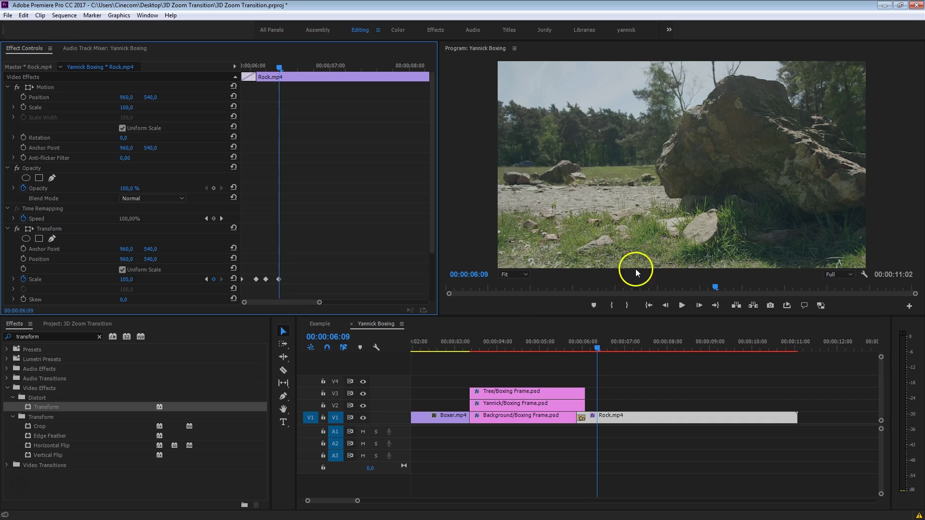
# - Play back the transition to review the bouncing scale animation of the Rock.mp4 clip
pyautogui.moveTo(274, 64); pyautogui.dragTo(233, 63)
pyautogui.press('space')
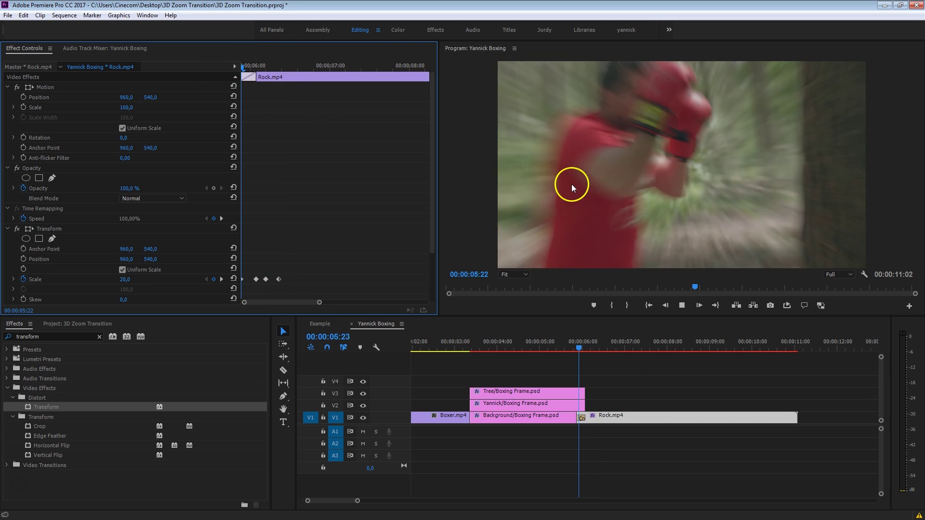
pyautogui.moveTo(590, 340); pyautogui.dragTo(571, 342)
pyautogui.press('space')
pyautogui.press('space')
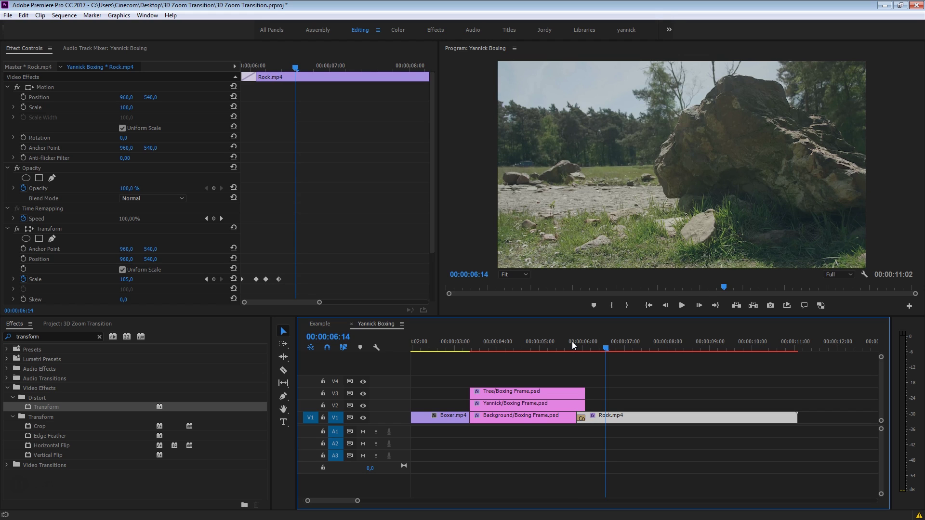
# - Apply the Circle effect to the Background/Boxing Frame.psd clip and set its Blending Mode to Stencil Alpha
pyautogui.moveTo(496, 343); pyautogui.dragTo(525, 363)
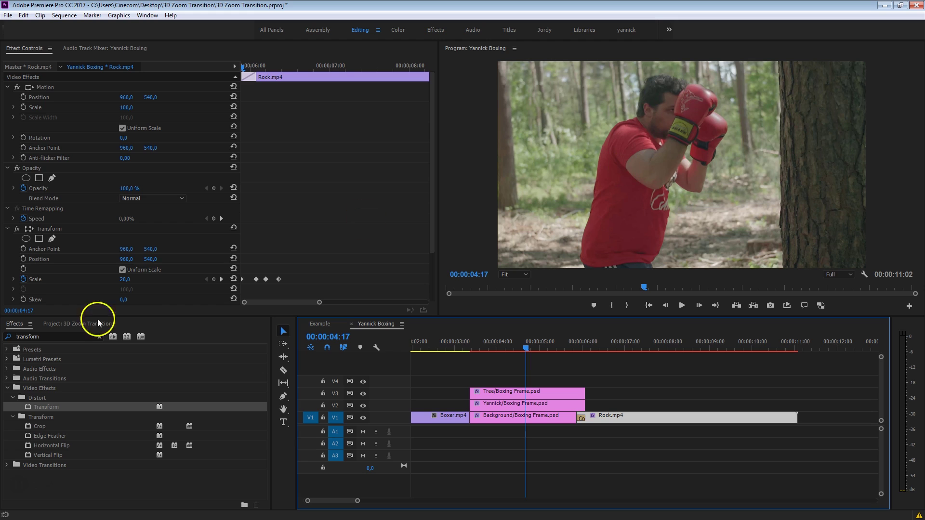
pyautogui.click(83, 336)
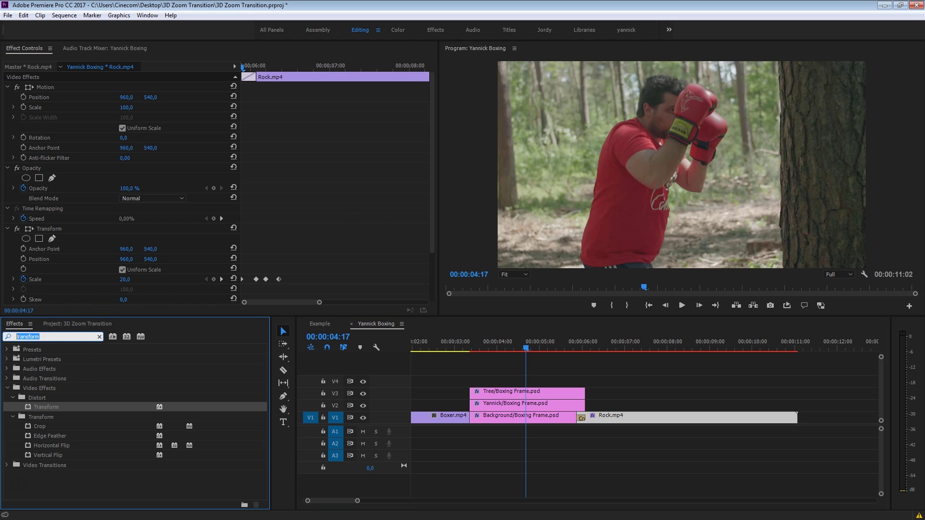
pyautogui.write('cir')
pyautogui.moveTo(38, 407); pyautogui.dragTo(530, 425)
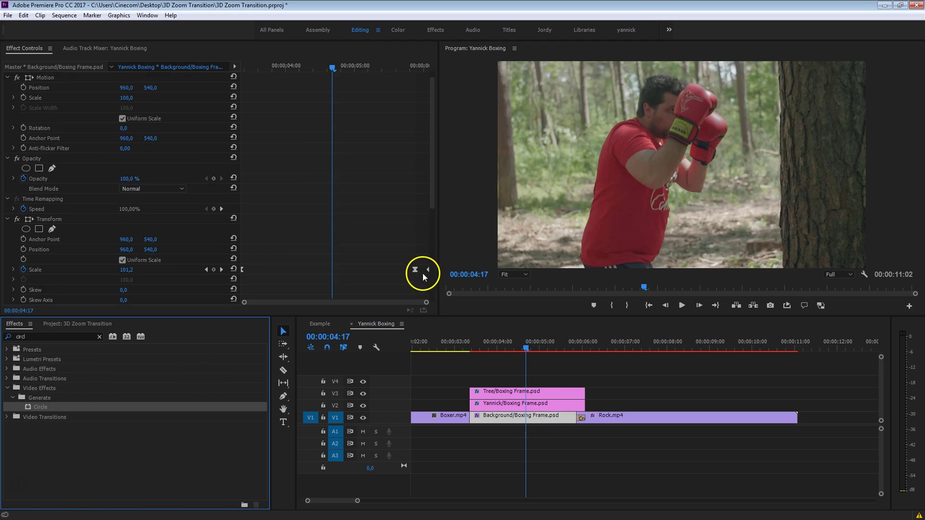
pyautogui.scroll(-5, 423, 273)
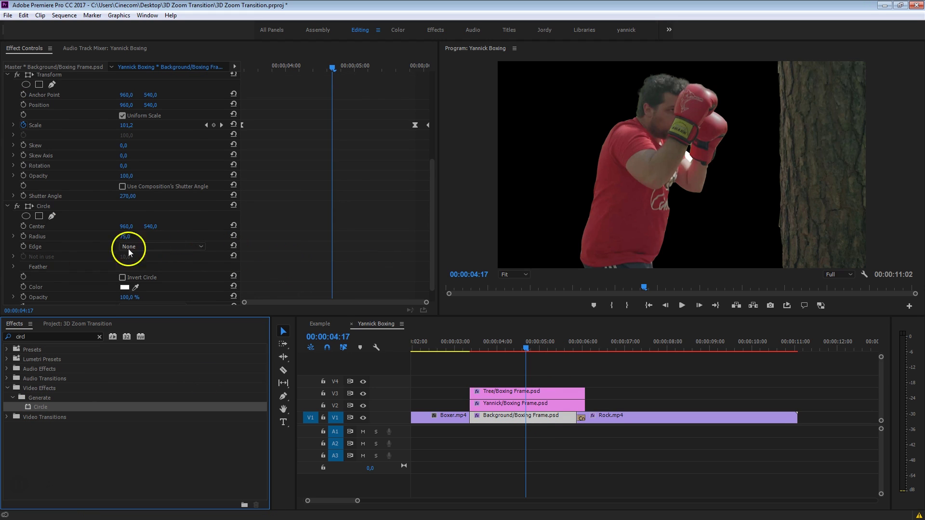
pyautogui.scroll(-1, 45, 255)
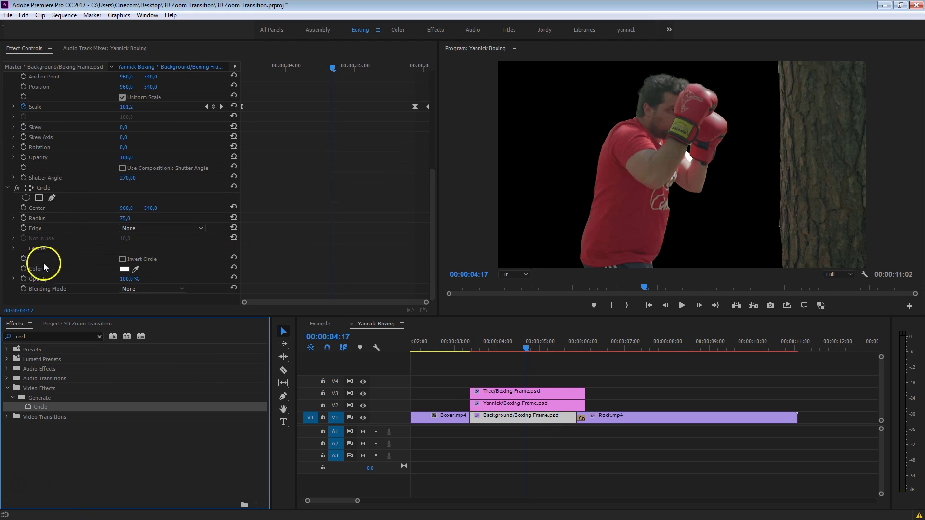
pyautogui.click(167, 289)
pyautogui.click(166, 320)
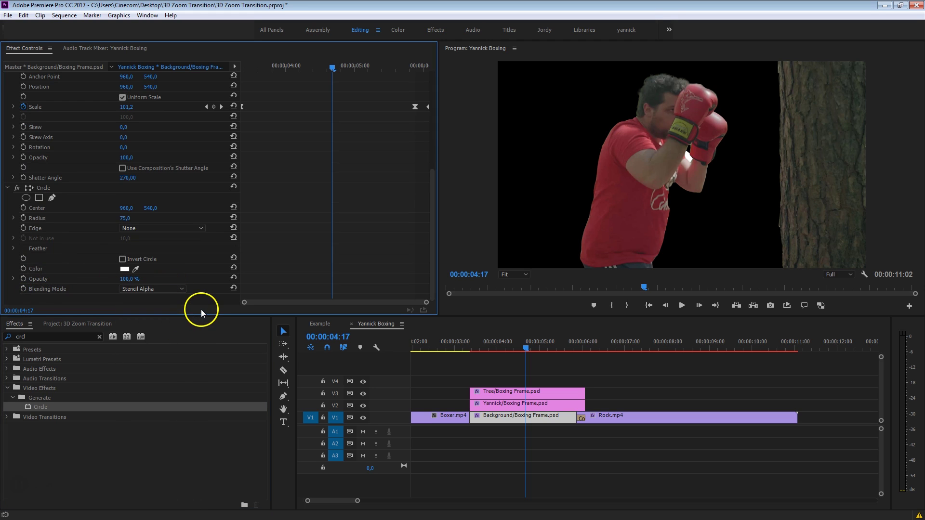
# - Enlarge the Circle effect's Radius to 801 and set its Feather Outer Edge to 566
pyautogui.moveTo(128, 223); pyautogui.dragTo(479, 144)
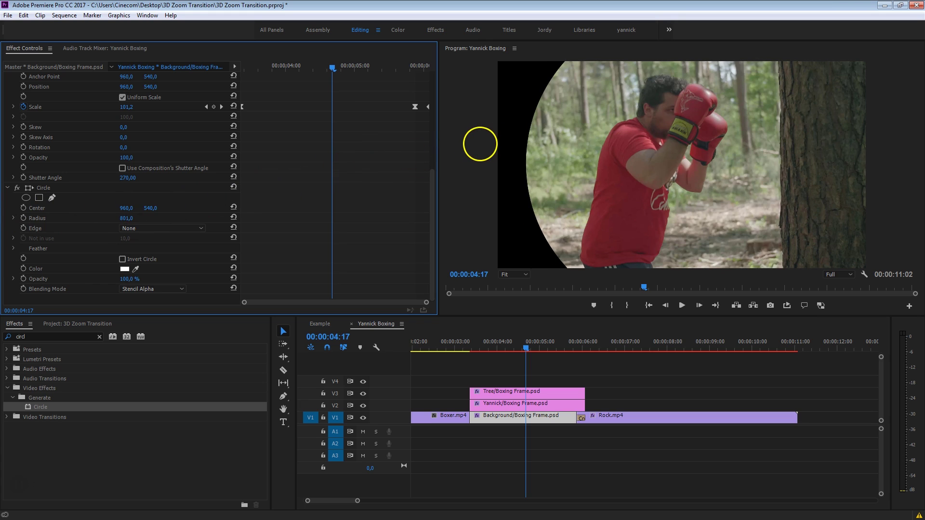
pyautogui.click(13, 249)
pyautogui.moveTo(124, 258); pyautogui.dragTo(394, 170)
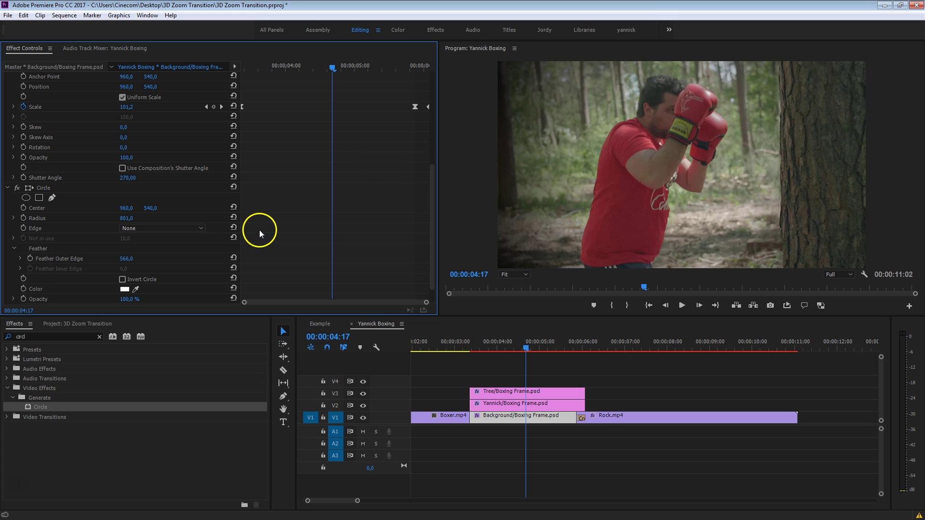
# - Keyframe the Circle Radius on the Background clip from 1346 at 00:00:03:09 to 627 at 00:00:05:22
pyautogui.moveTo(261, 65); pyautogui.dragTo(221, 77)
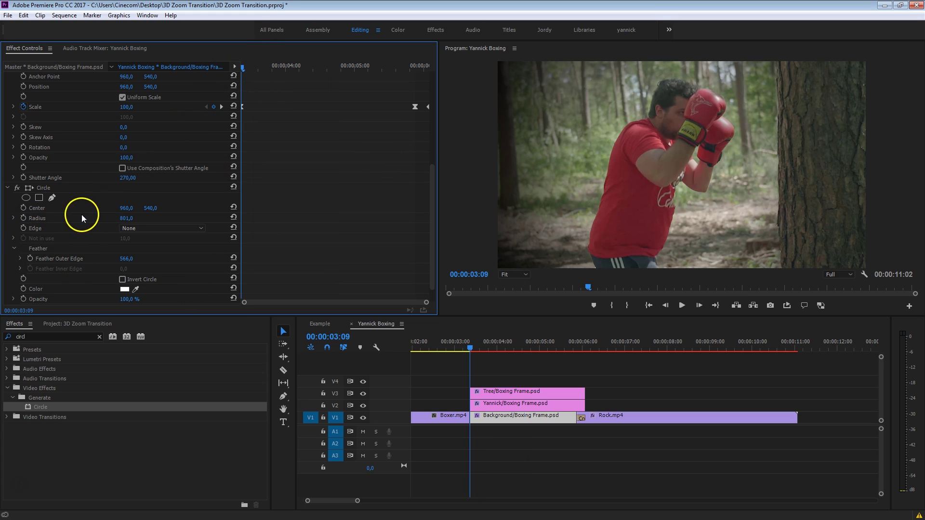
pyautogui.moveTo(128, 219); pyautogui.dragTo(389, 148)
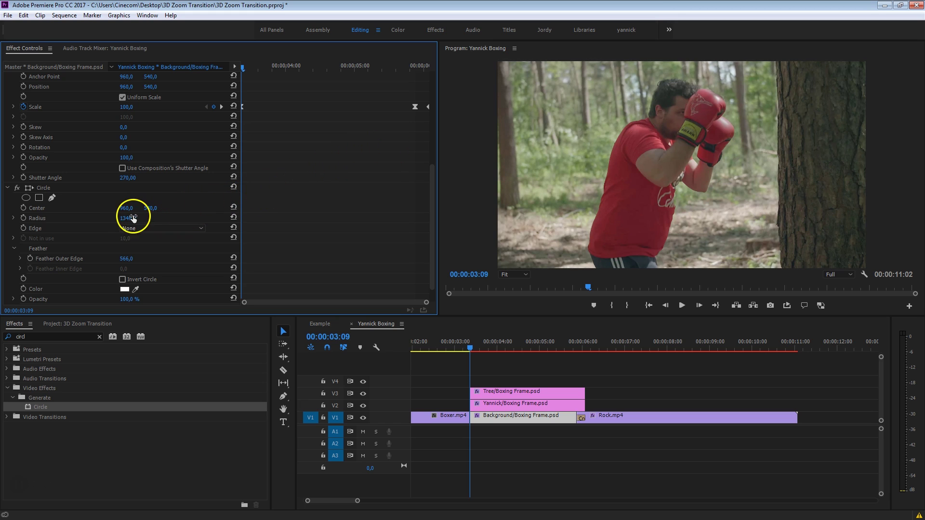
pyautogui.click(25, 219)
pyautogui.moveTo(373, 71); pyautogui.dragTo(415, 66)
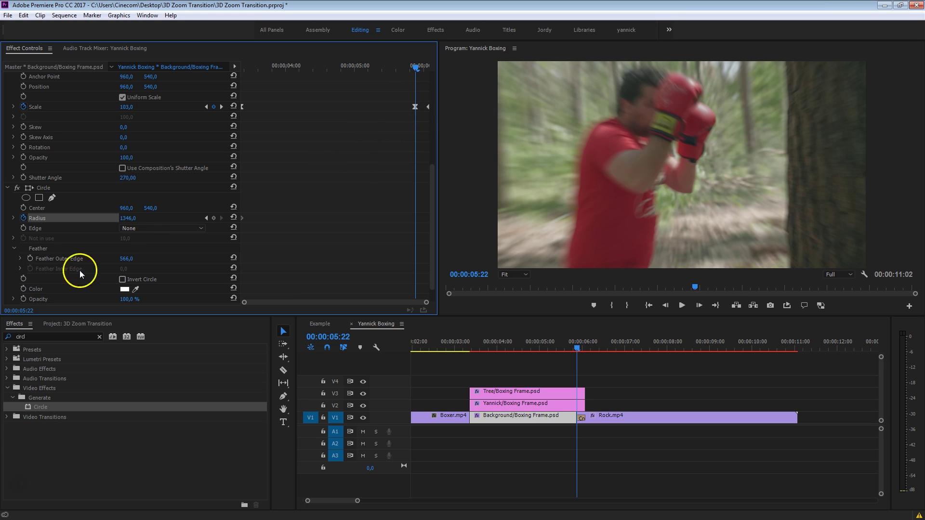
pyautogui.moveTo(126, 218); pyautogui.dragTo(27, 229)
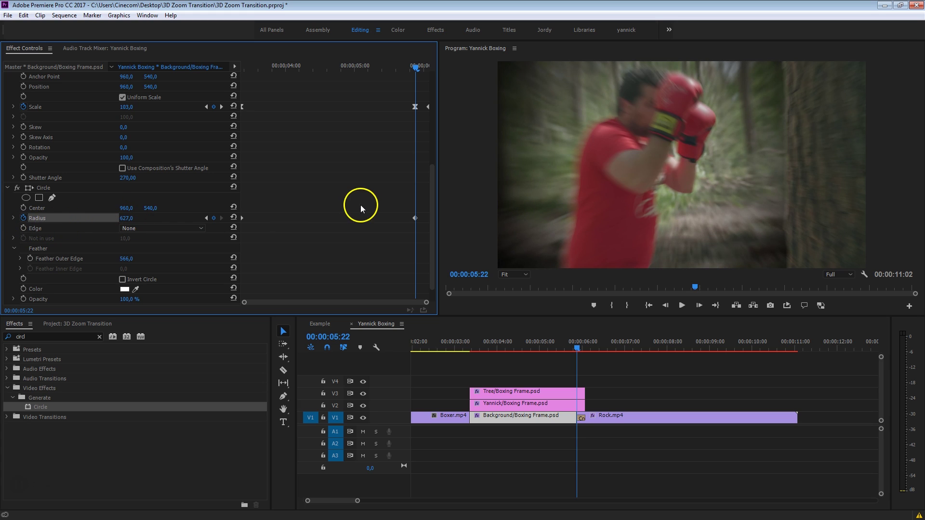
# - Play the Background clip's vignette animation from 00:00:03:09 and examine the transition frame at 00:00:05:24
pyautogui.click(244, 69)
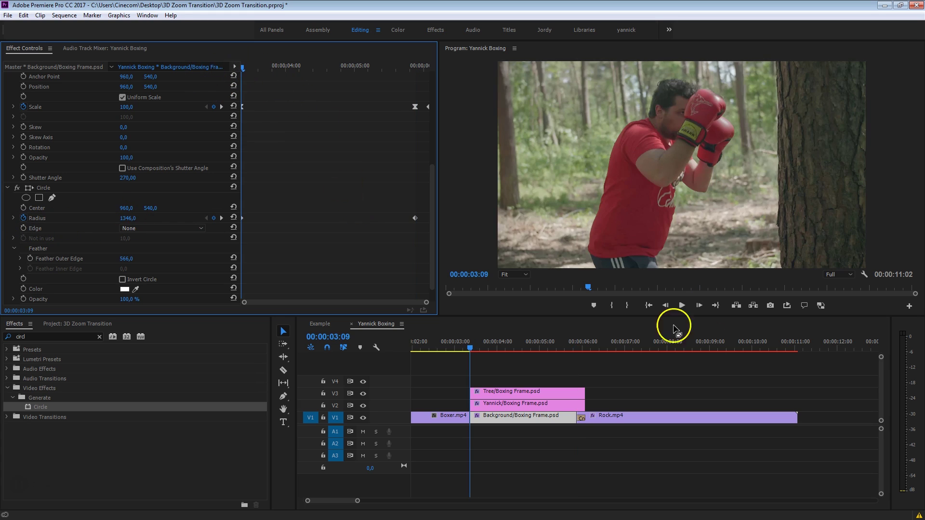
pyautogui.press('space')
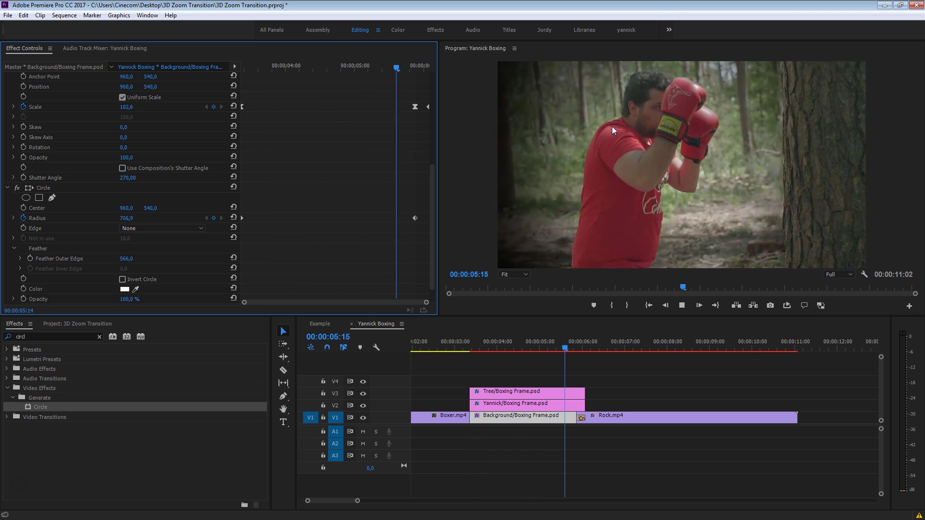
pyautogui.click(585, 361)
pyautogui.moveTo(585, 362)
pyautogui.mouseDown()
pyautogui.moveTo(556, 346)
pyautogui.moveTo(583, 355)
pyautogui.mouseUp()
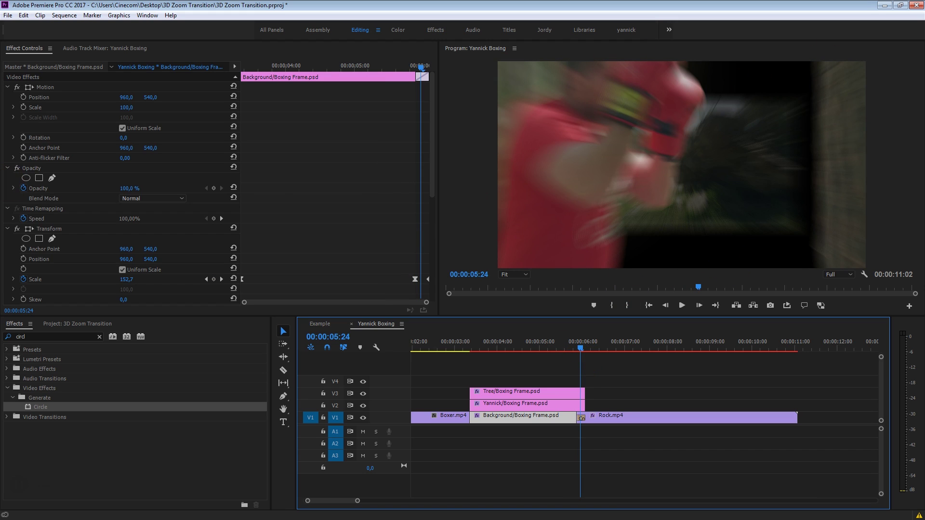
# - Move the Circle effect above the Transform effect in the Background clip's effect order
pyautogui.scroll(-5, 398, 189)
pyautogui.click(54, 160)
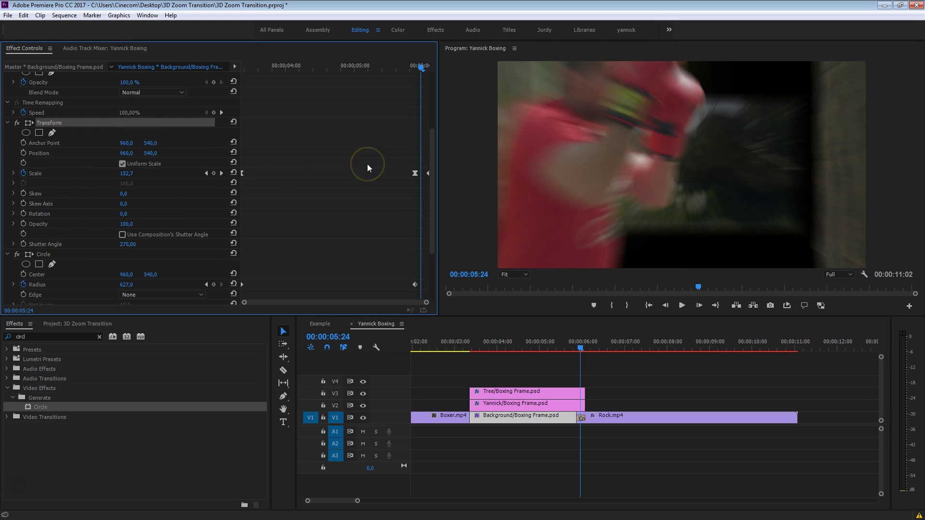
pyautogui.click(46, 253)
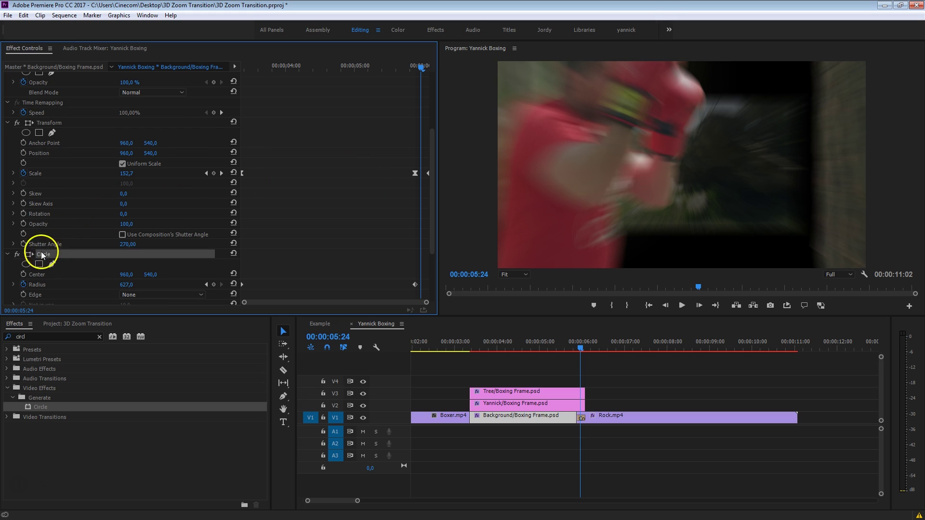
pyautogui.moveTo(50, 256); pyautogui.dragTo(67, 119)
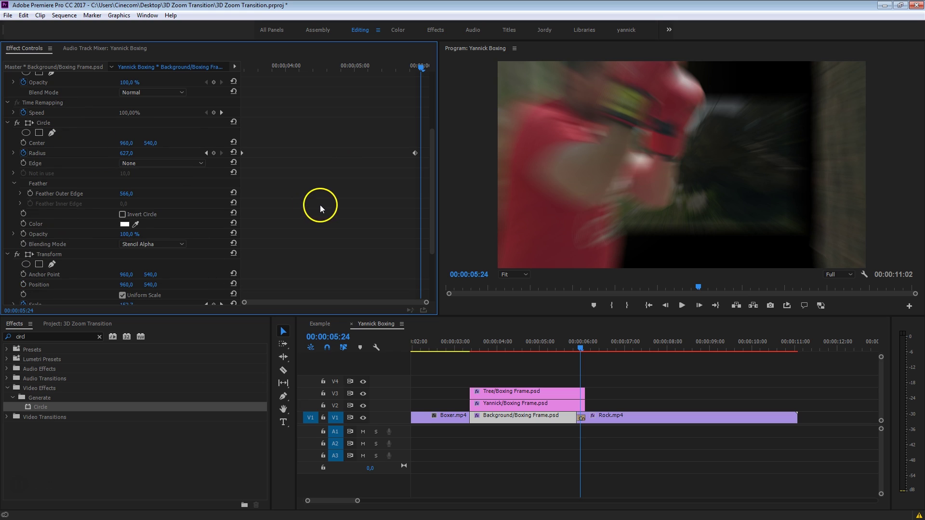
# - Select the Circle and Transform effects in turn, and examine the Background clip's transition frames at 00:00:06:01 and back to 00:00:05:08
pyautogui.click(37, 122)
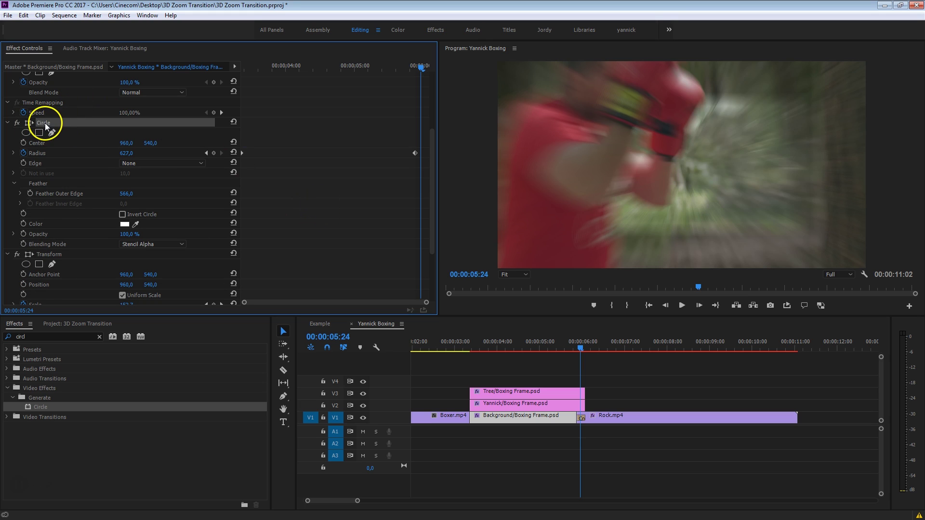
pyautogui.click(51, 256)
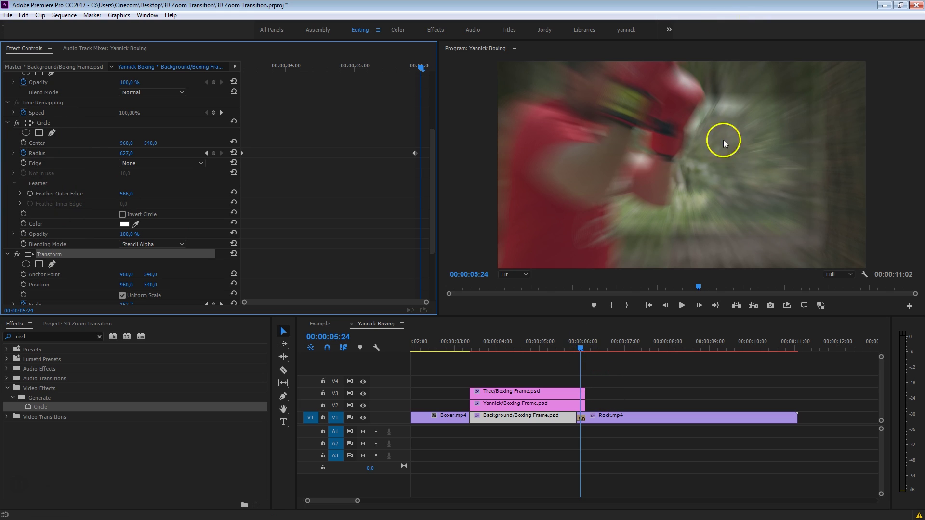
pyautogui.click(583, 345)
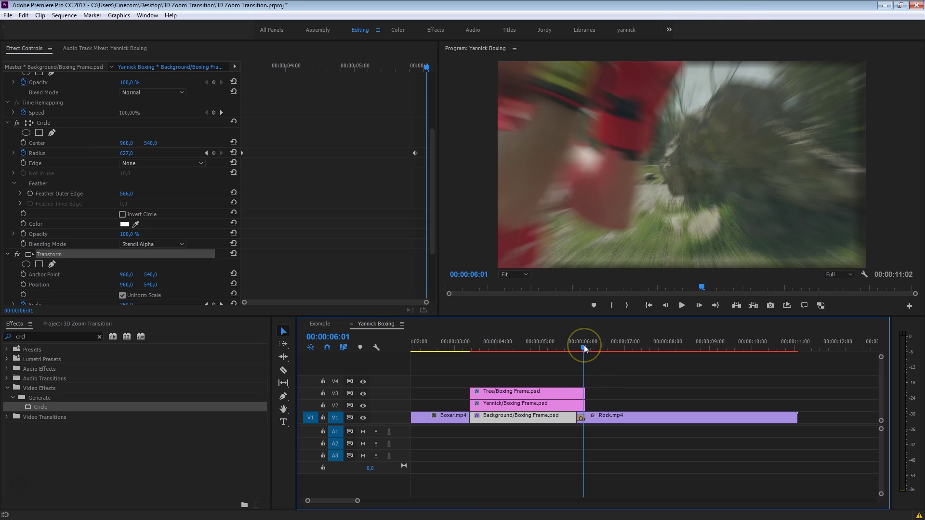
pyautogui.moveTo(584, 344); pyautogui.dragTo(554, 345)
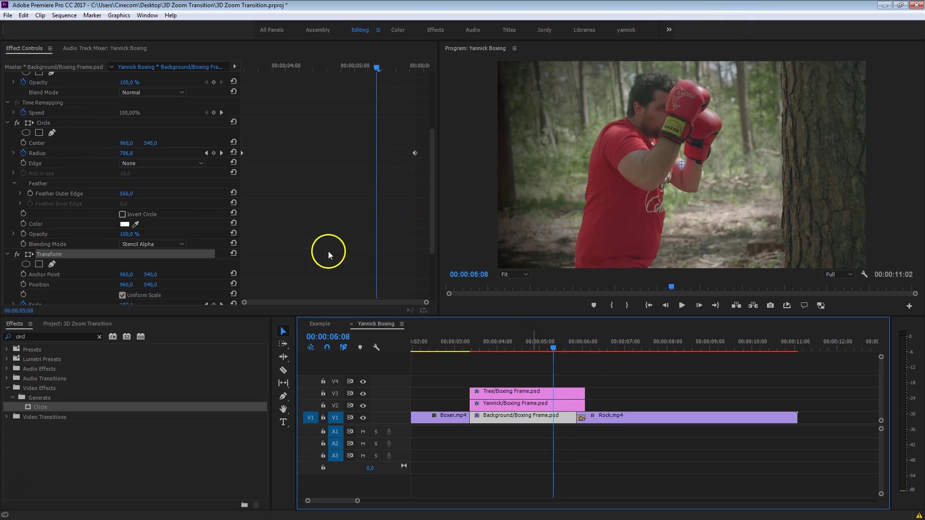
# - Collapse the Background clip's Circle and Transform effect settings, and play the whole sequence from the start to review the transition
pyautogui.click(7, 122)
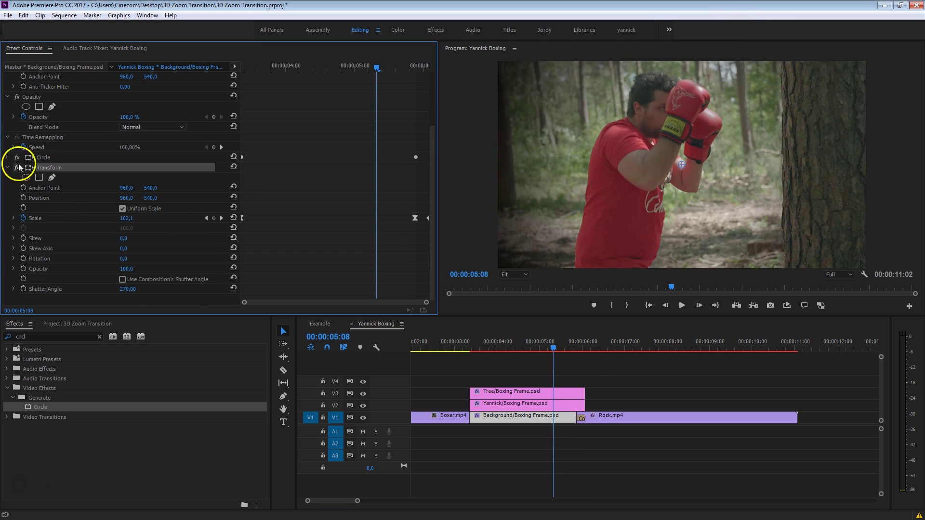
pyautogui.click(7, 168)
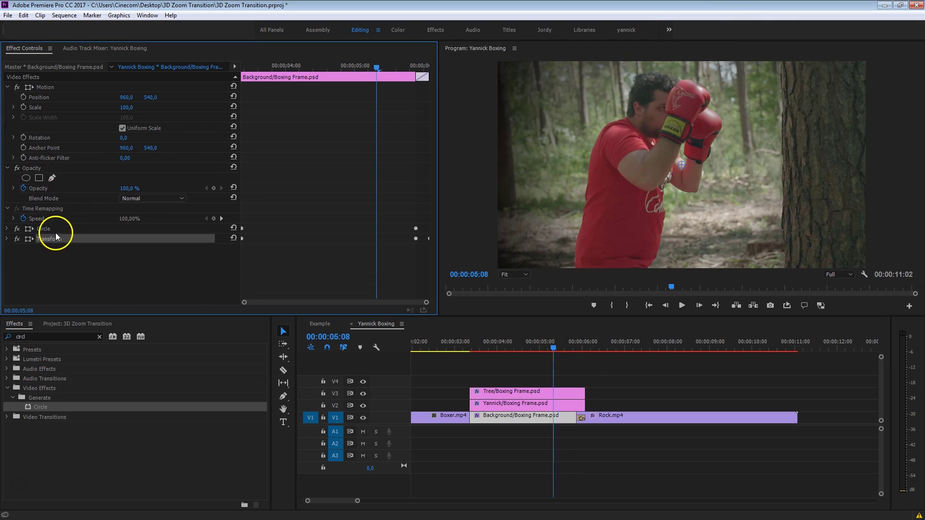
pyautogui.moveTo(557, 347); pyautogui.dragTo(462, 357)
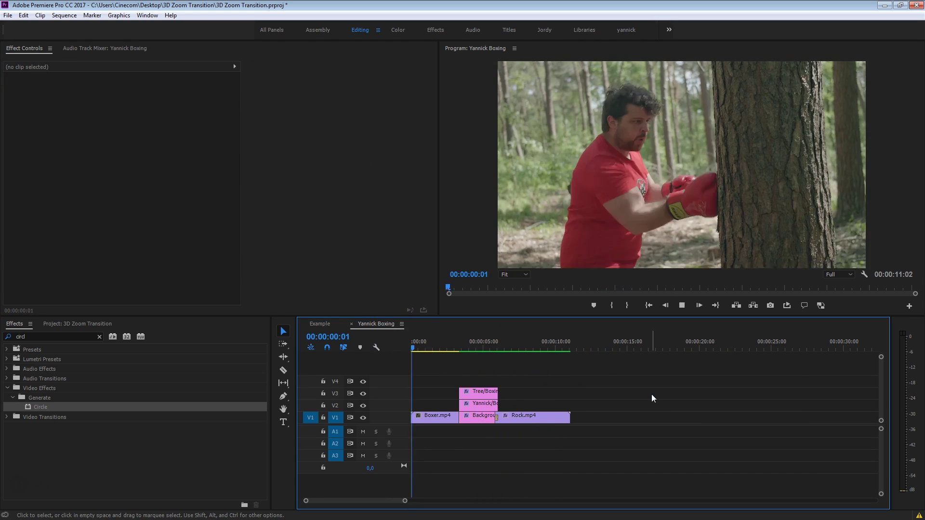